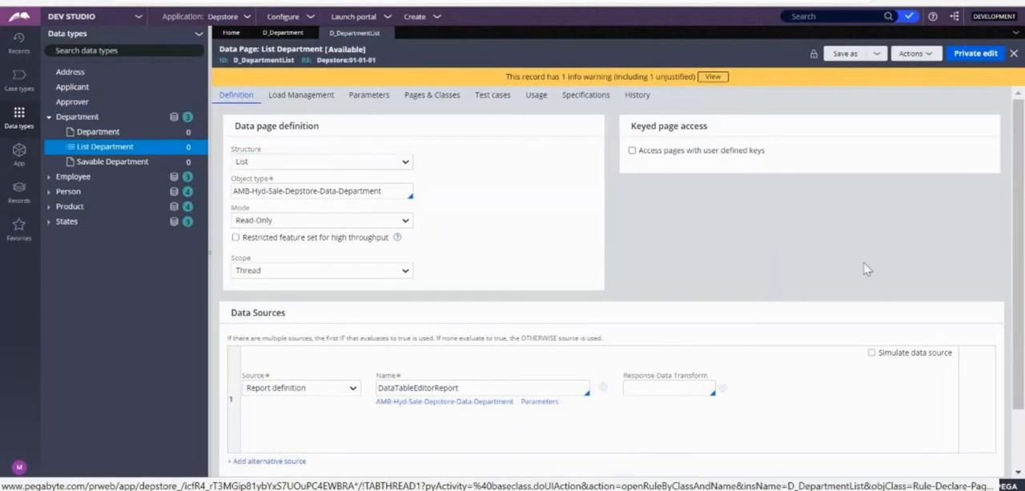
Step: Compare the List Department data page's keyed page access section with the Department data page's definition
double_click(634, 126)
drag(677, 128, 793, 213)
click(795, 214)
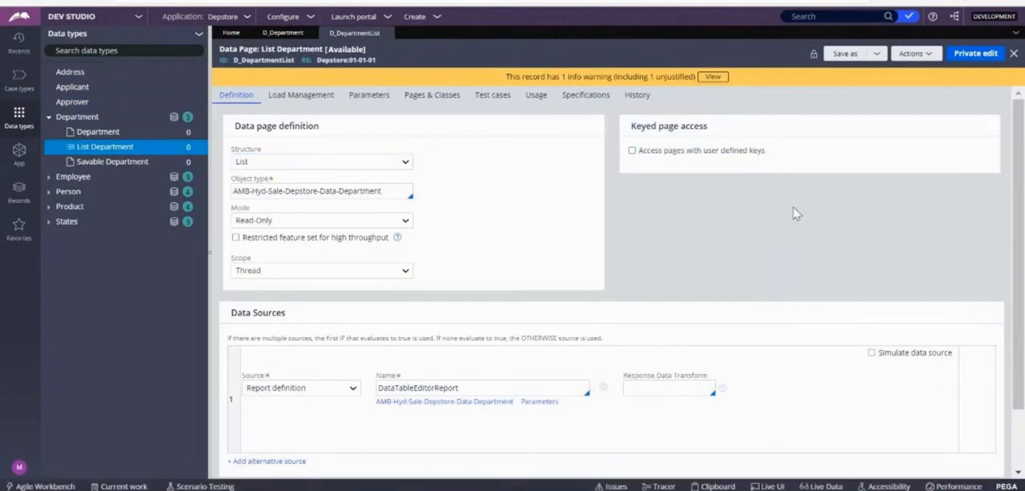
click(272, 36)
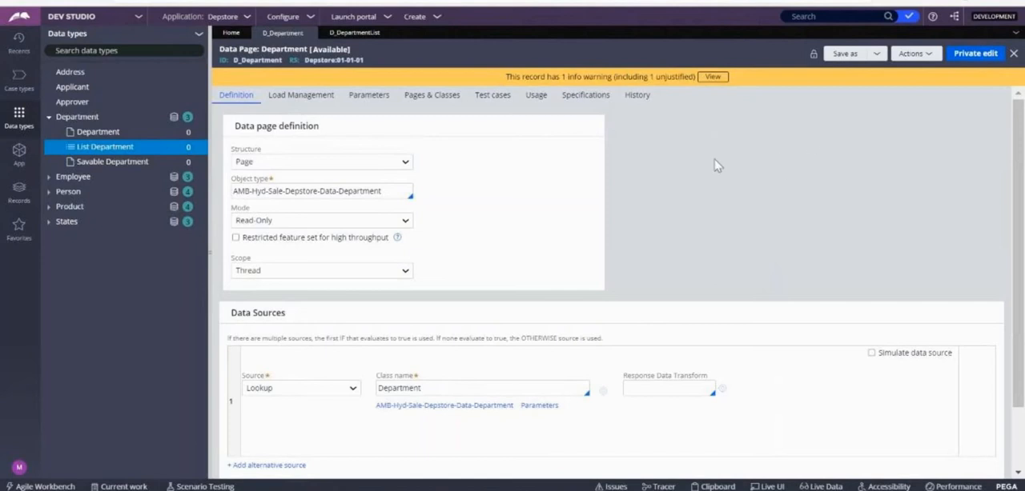
click(340, 33)
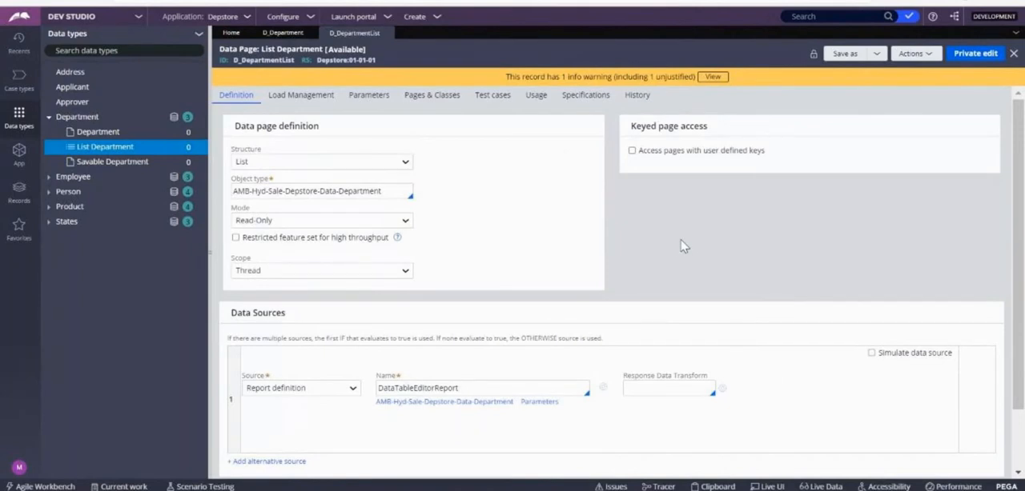
Step: Enable access to pages with user defined keys on the List Department data page and add .DepartmentName as a page list key
click(632, 151)
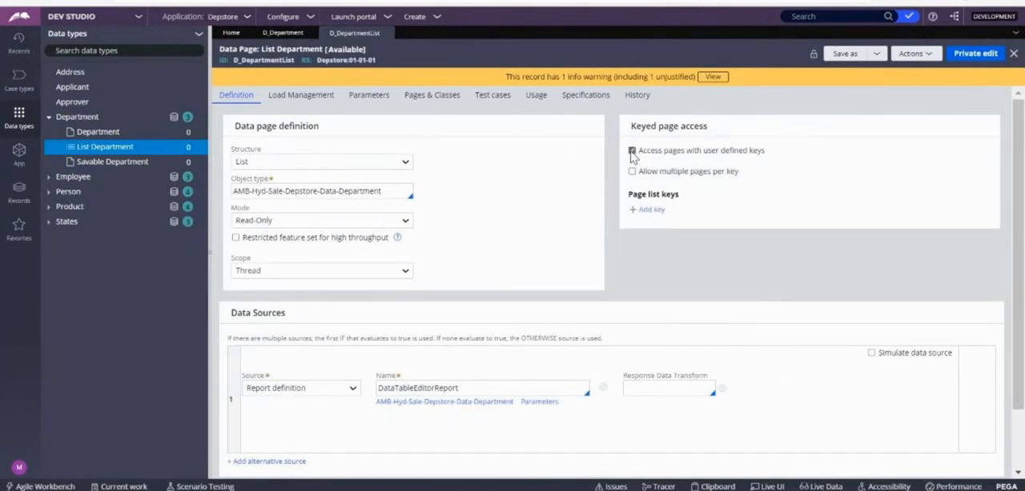
click(642, 210)
click(665, 211)
key(Down)
key(Down)
key(Down)
key(Return)
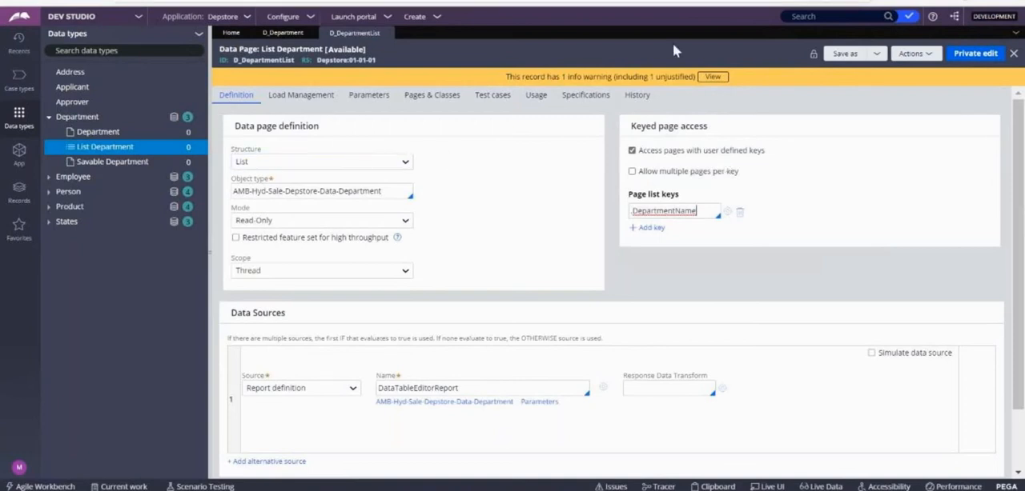
click(971, 72)
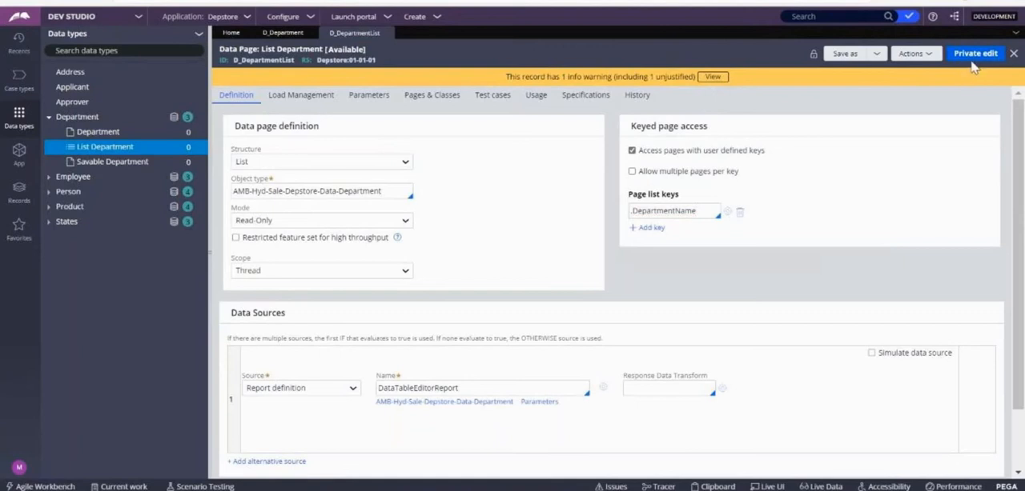
click(973, 54)
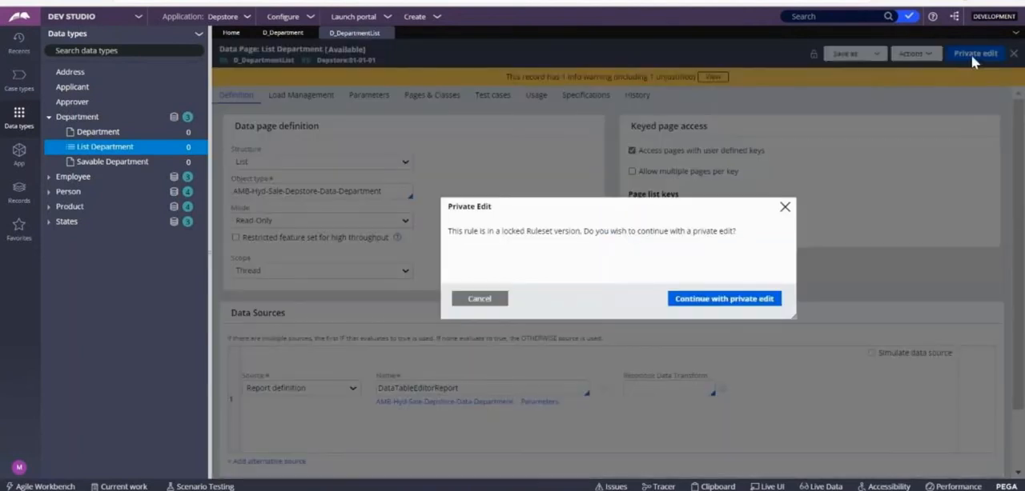
click(784, 207)
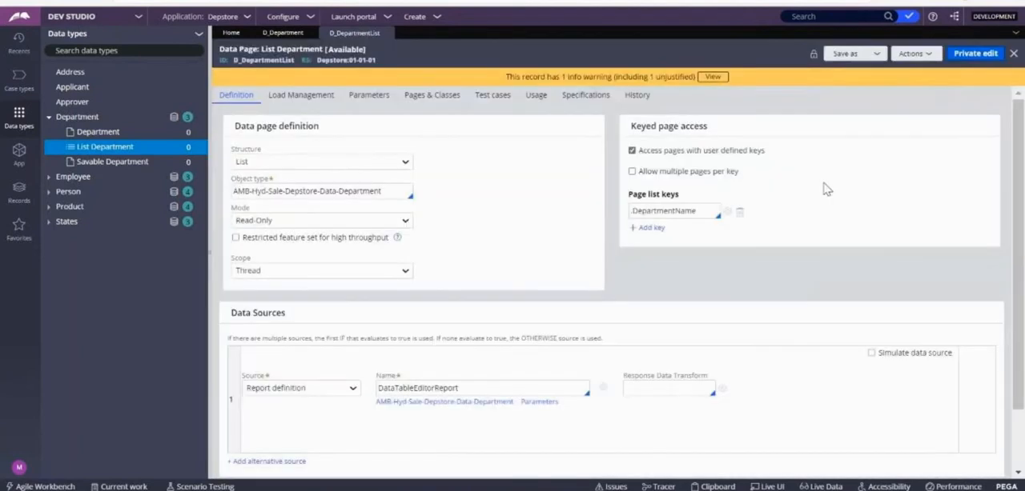
Step: Close the List Department and Department data pages without saving the keyed page access changes
click(387, 33)
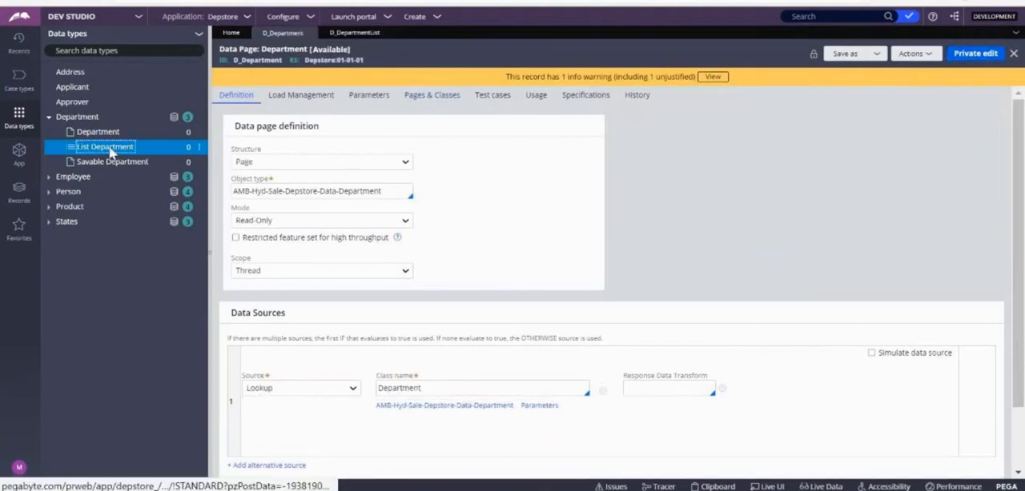
click(110, 150)
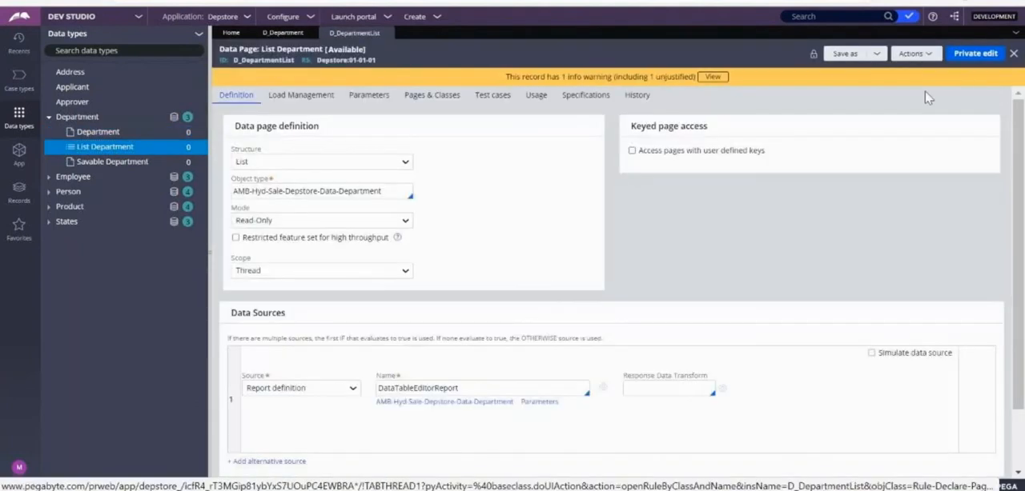
click(387, 34)
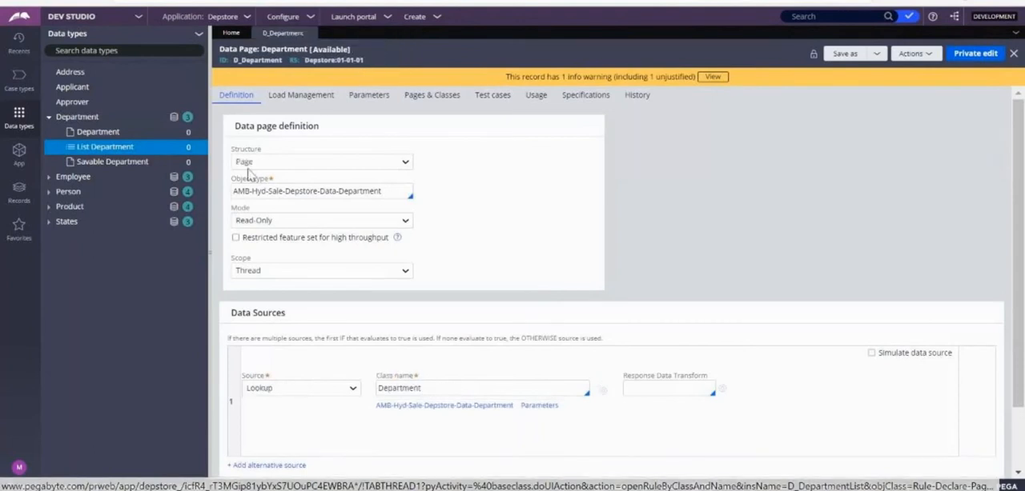
click(311, 33)
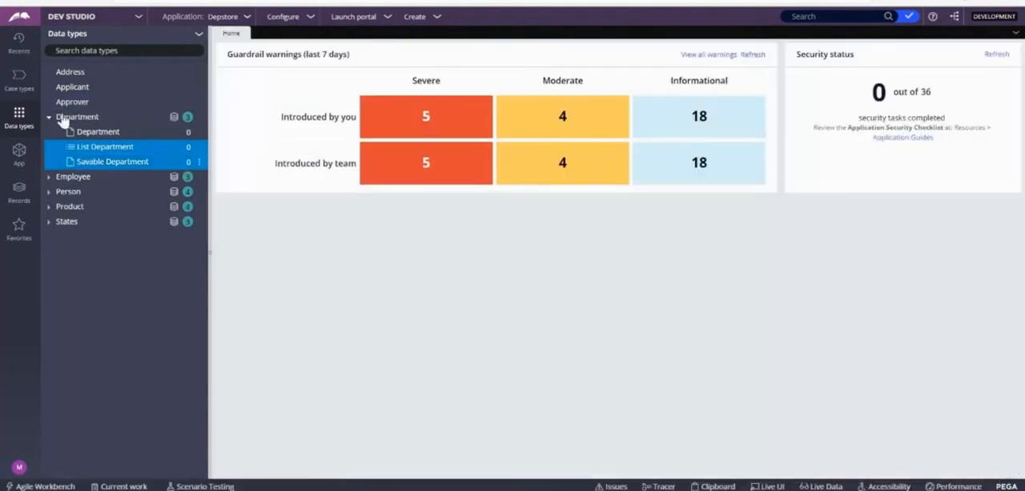
Step: Set the customer type to Premium in the new purchase order
click(20, 87)
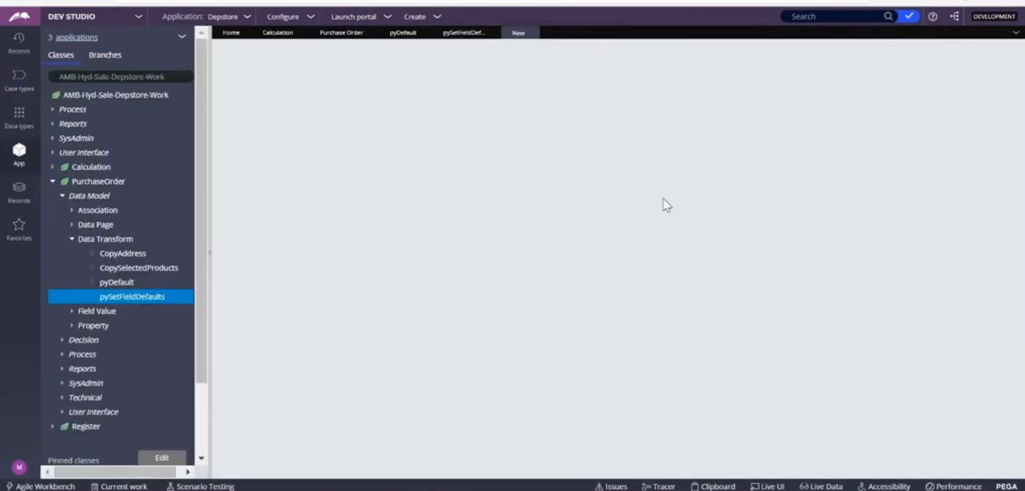
click(271, 92)
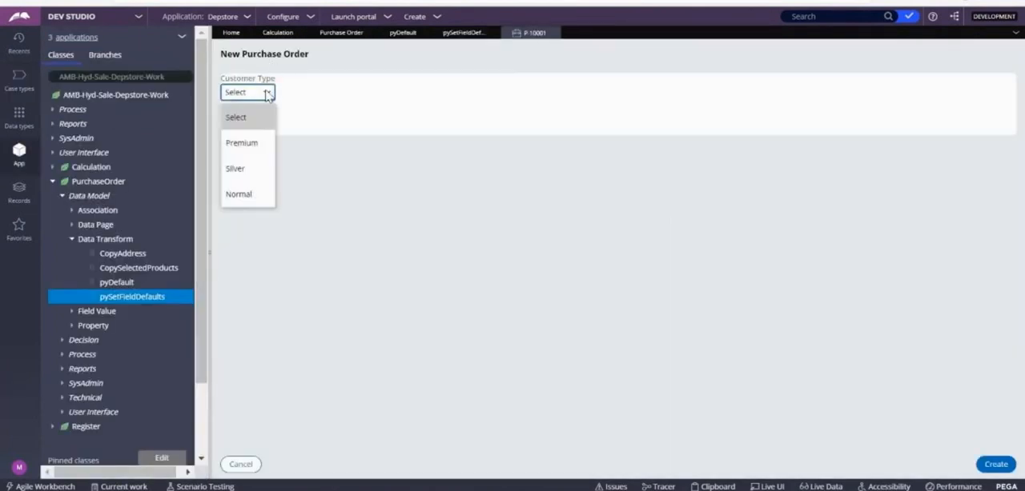
click(241, 142)
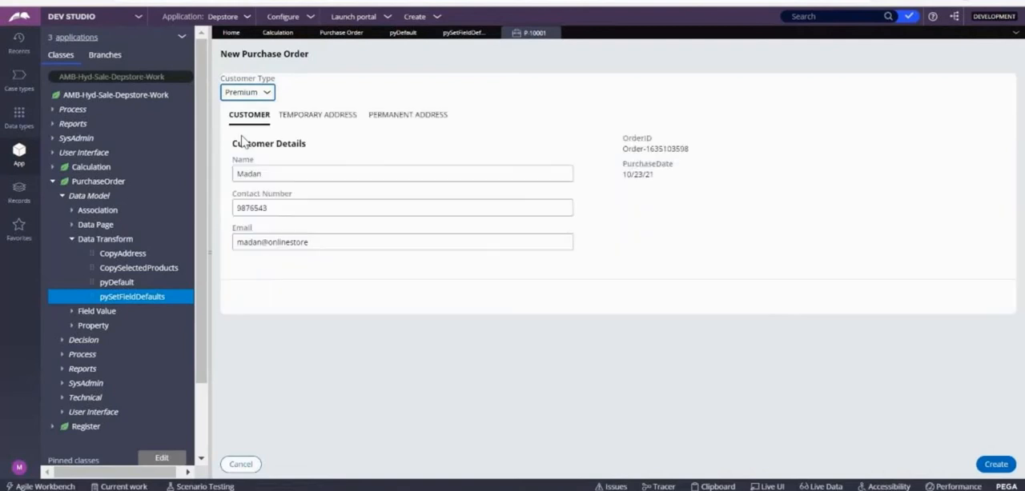
Step: Review the purchase order's customer details, temporary address and permanent address, and discard the unsaved order
drag(280, 172, 236, 174)
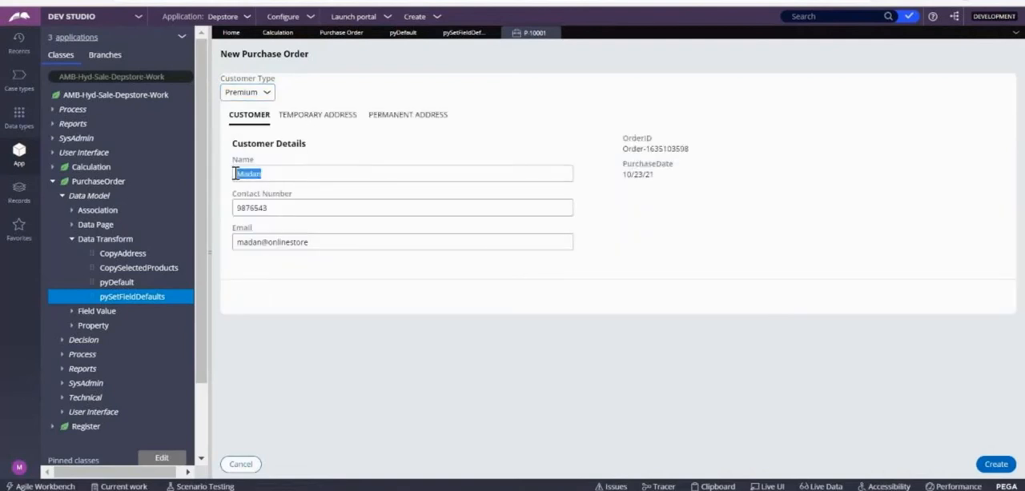
click(273, 185)
drag(259, 175, 252, 175)
click(314, 119)
click(388, 120)
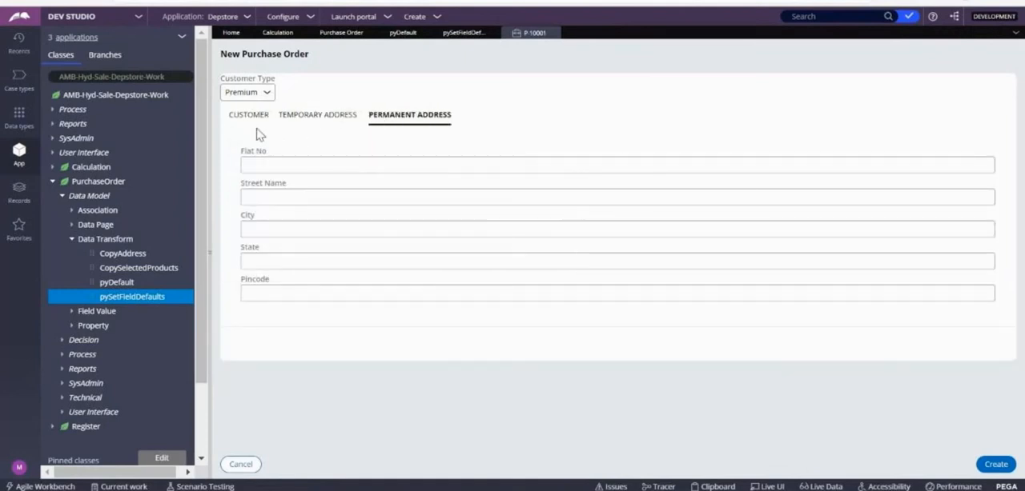
click(551, 34)
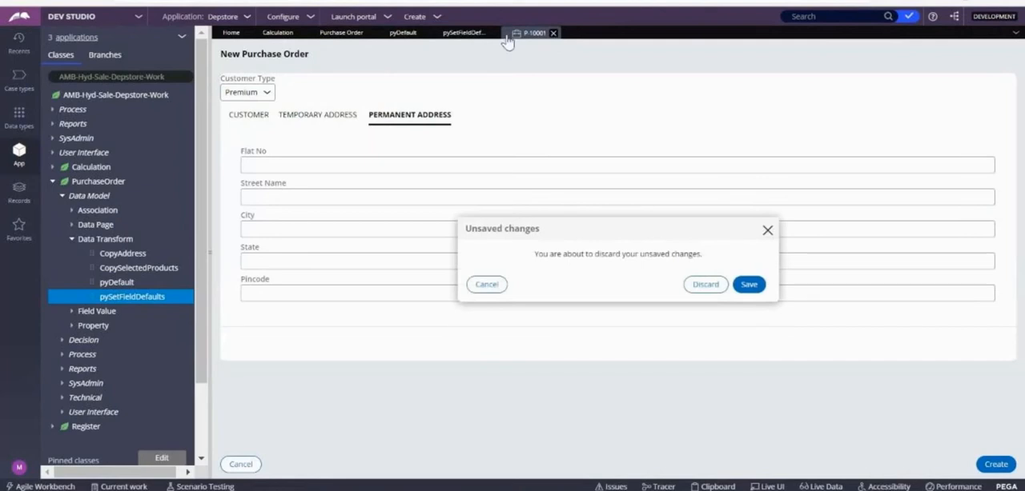
click(695, 286)
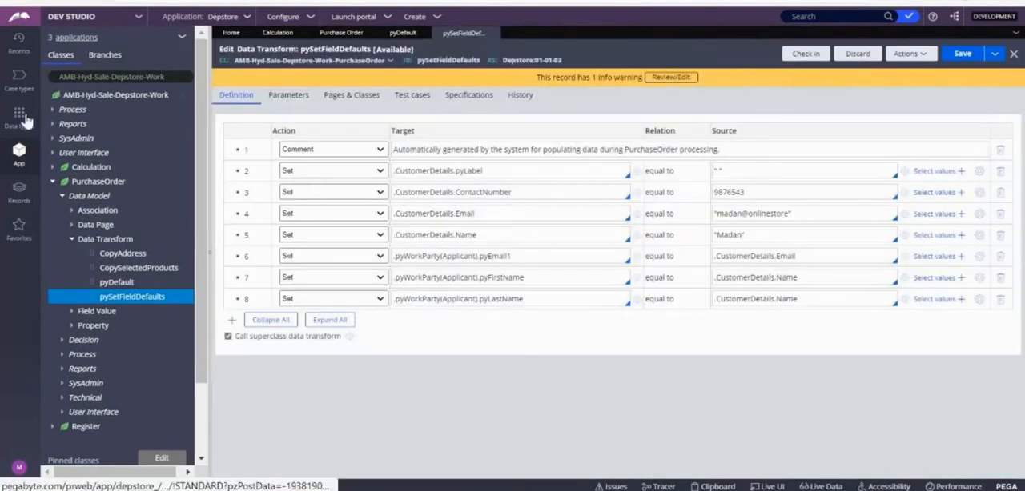
Step: Add a stage named Display Departments to the life cycle of the Calculation case type
click(26, 120)
click(23, 88)
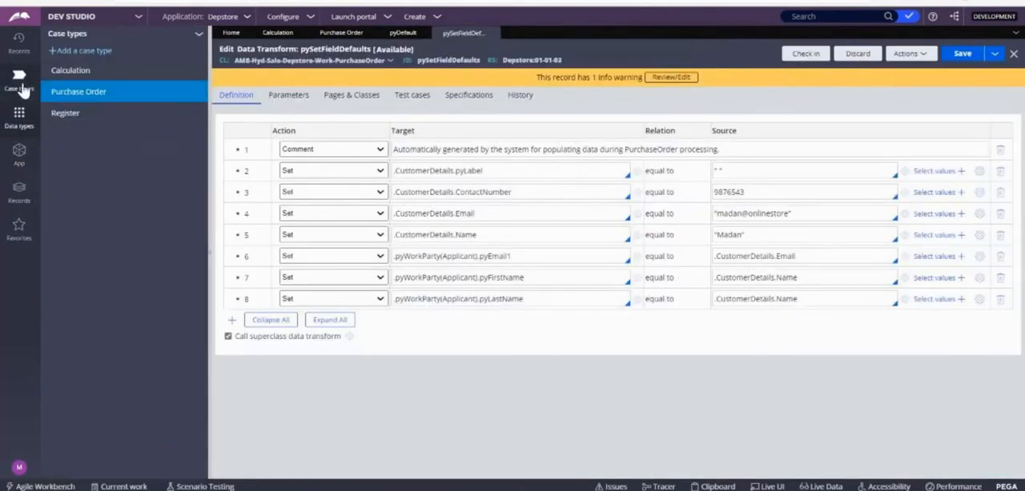
click(68, 73)
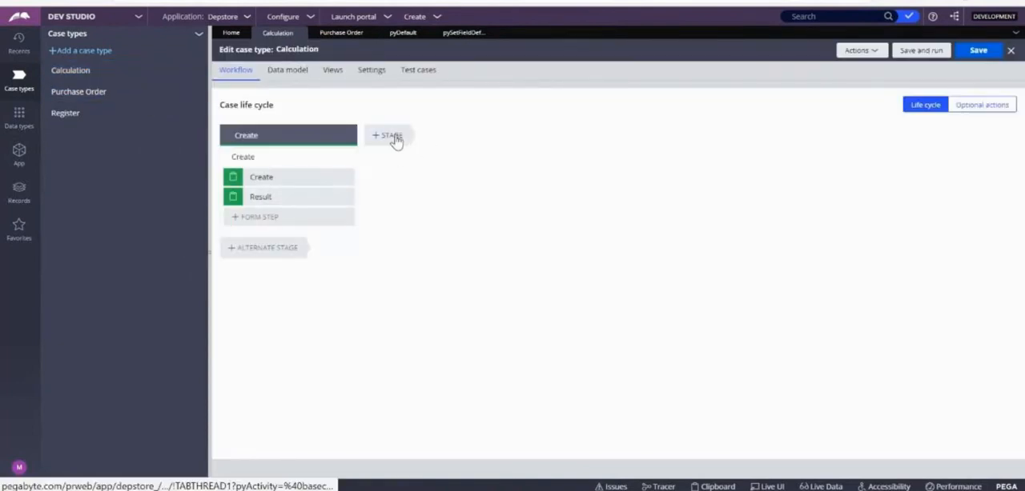
click(389, 135)
text(C)
text(isplay D)
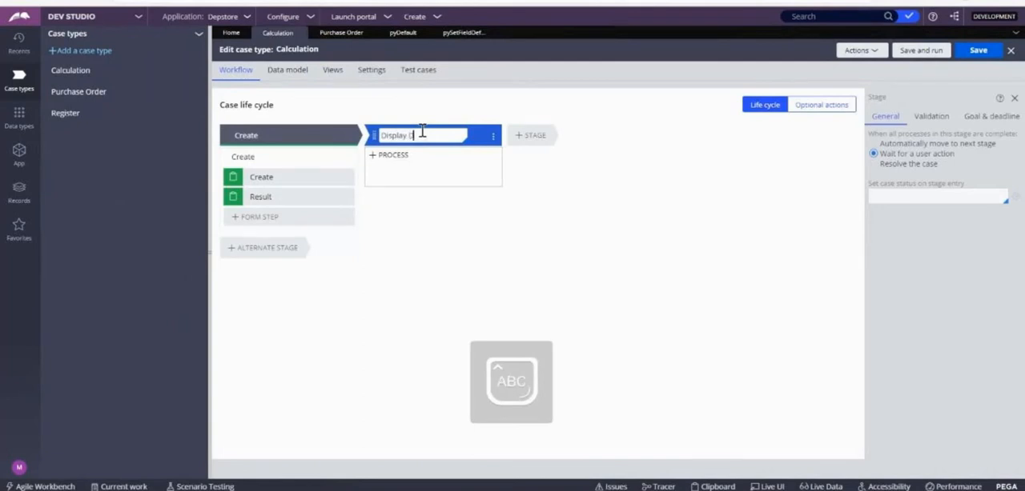
text(eparments)
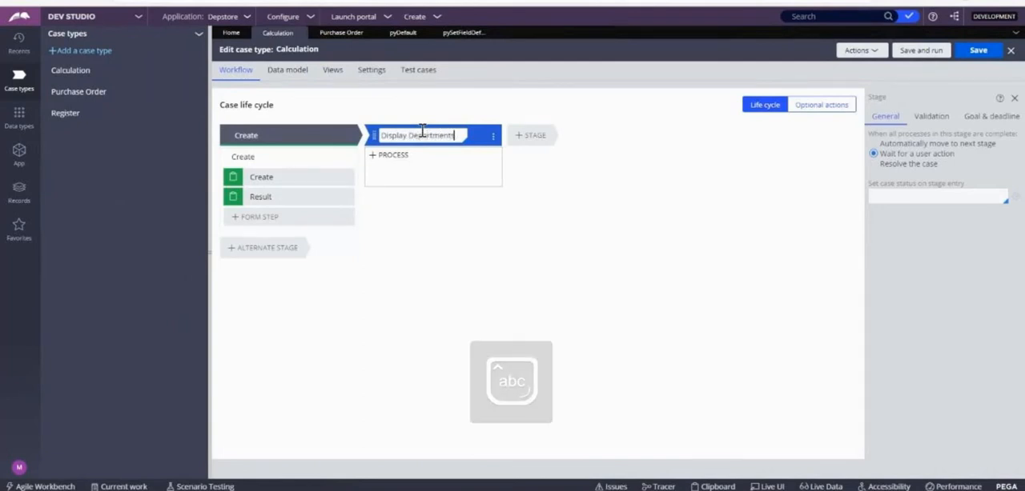
Step: Add a step named Search Depratment to the process of the Display Departments stage
click(390, 176)
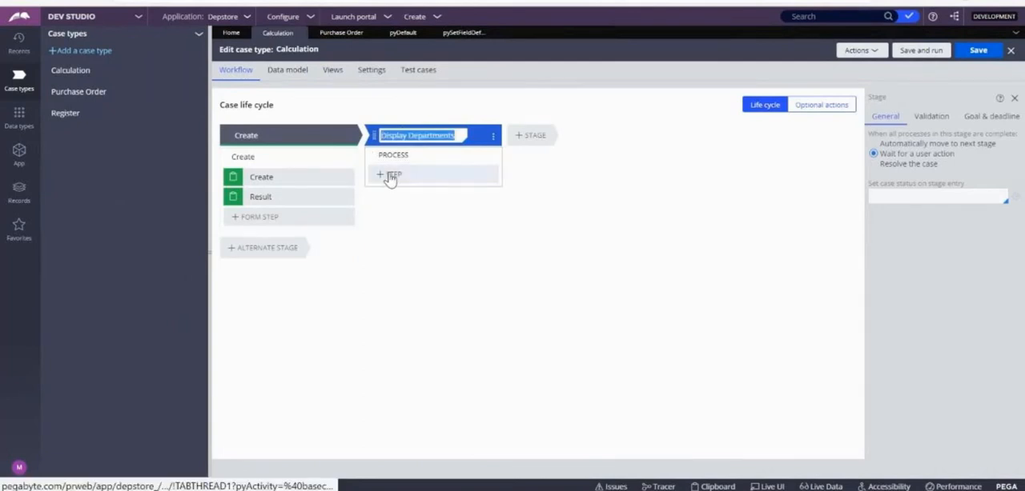
click(392, 200)
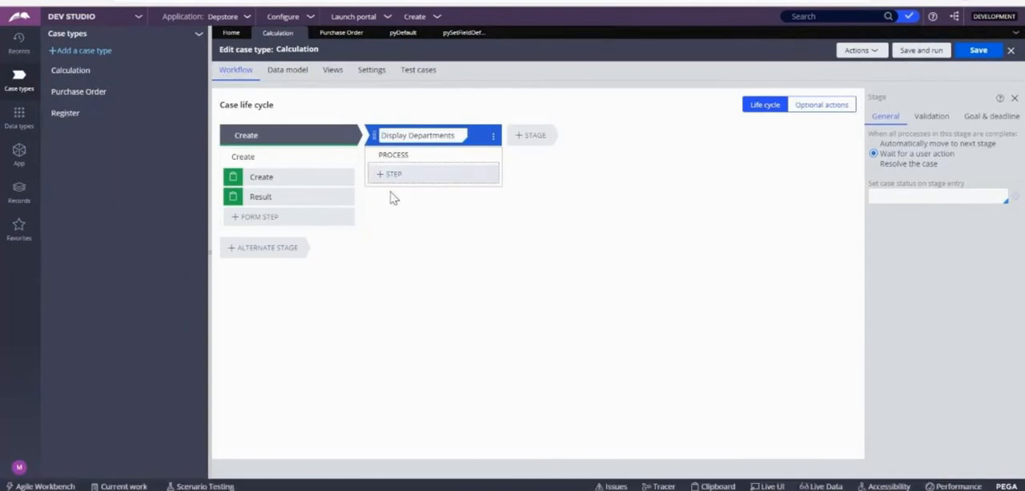
text(Show)
key(BackSpace)
key(BackSpace)
key(BackSpace)
key(BackSpace)
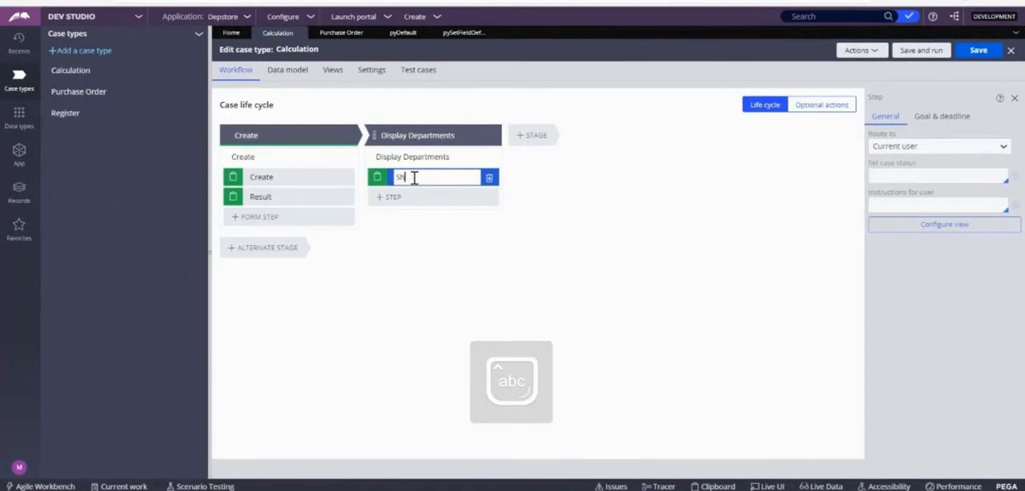
text(Search Depratment)
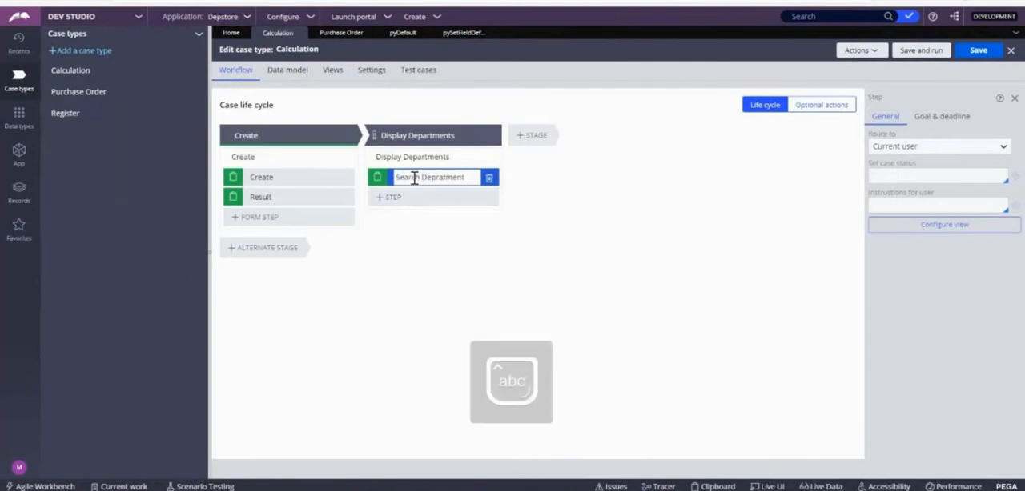
key(Return)
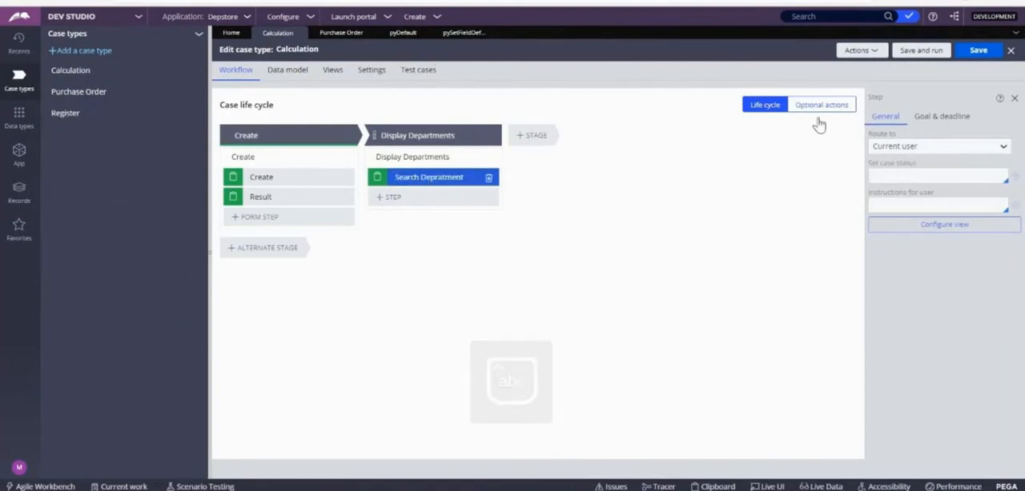
click(927, 229)
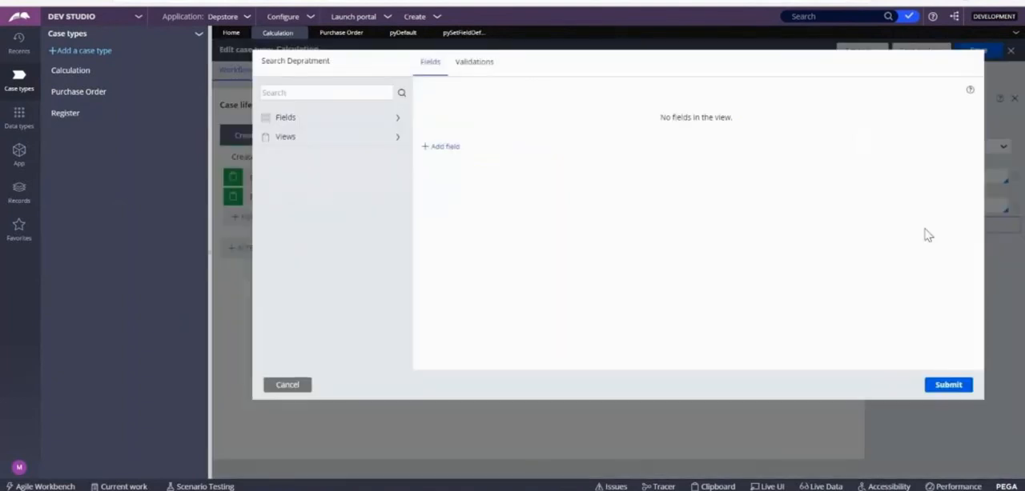
click(447, 150)
text(Departm)
key(BackSpace)
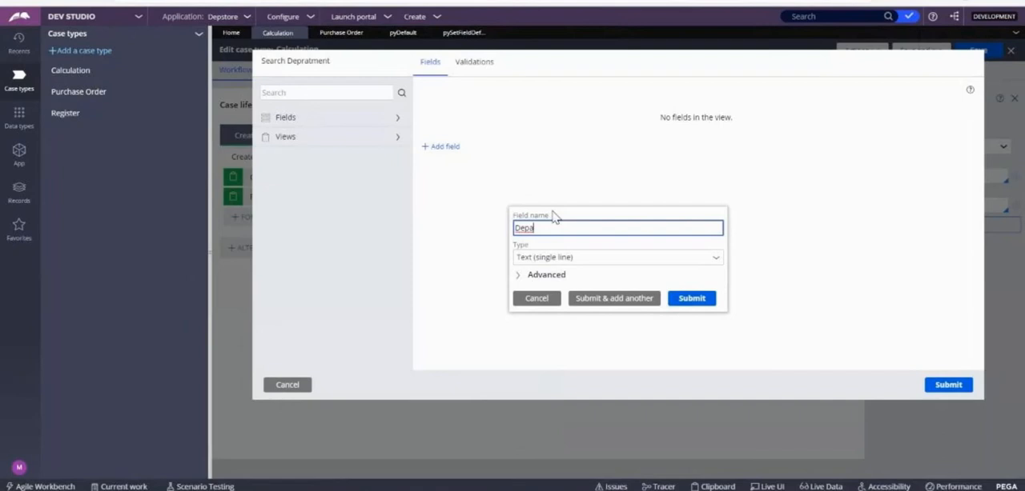
text(tment Nam)
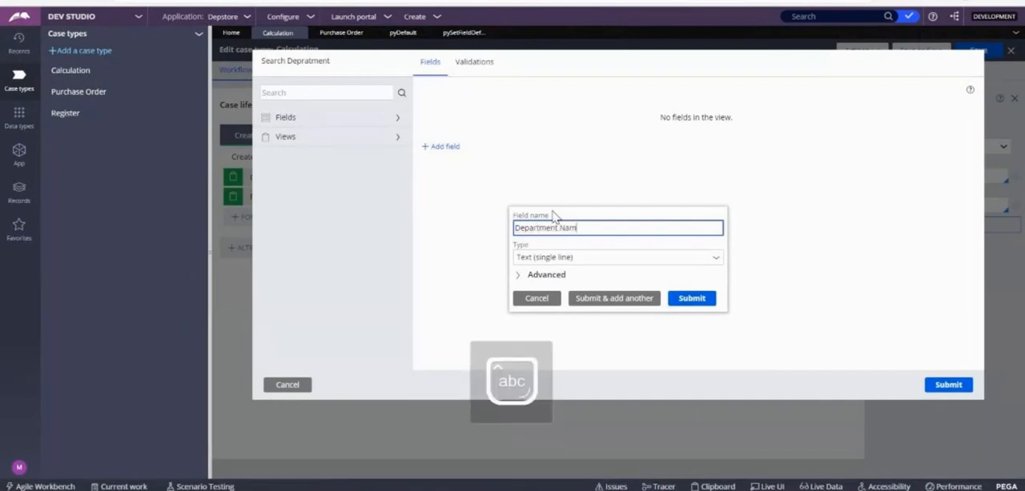
key(BackSpace)
key(BackSpace)
key(BackSpace)
key(BackSpace)
key(BackSpace)
key(BackSpace)
key(BackSpace)
key(BackSpace)
key(BackSpace)
key(BackSpace)
key(BackSpace)
key(BackSpace)
key(BackSpace)
key(BackSpace)
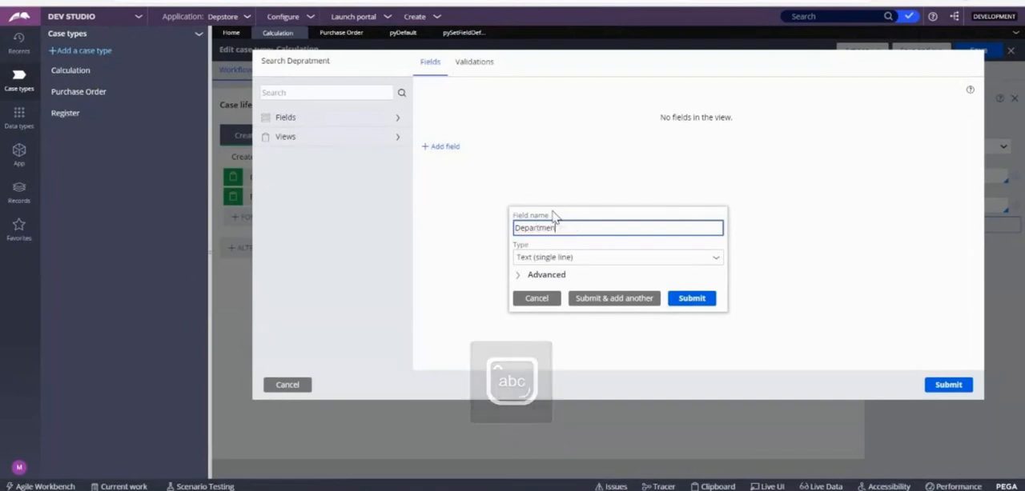
click(287, 385)
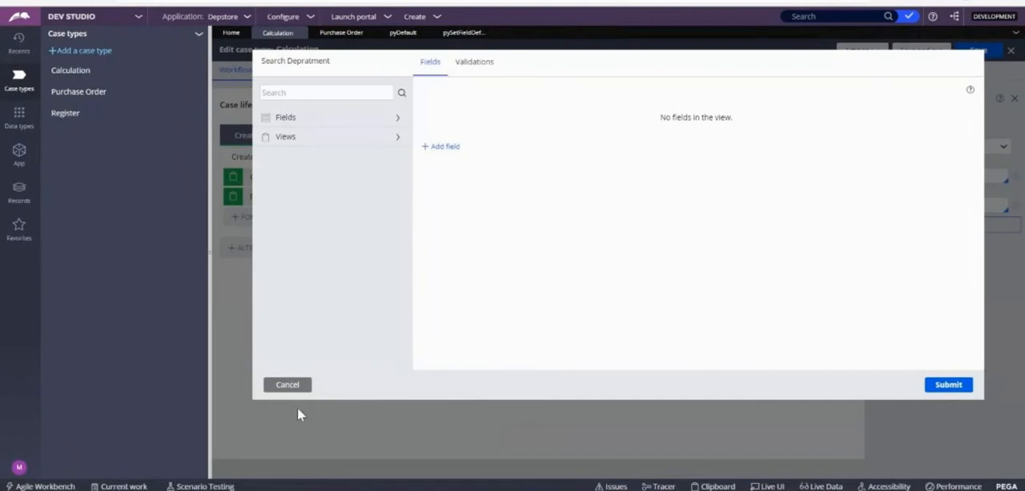
click(289, 387)
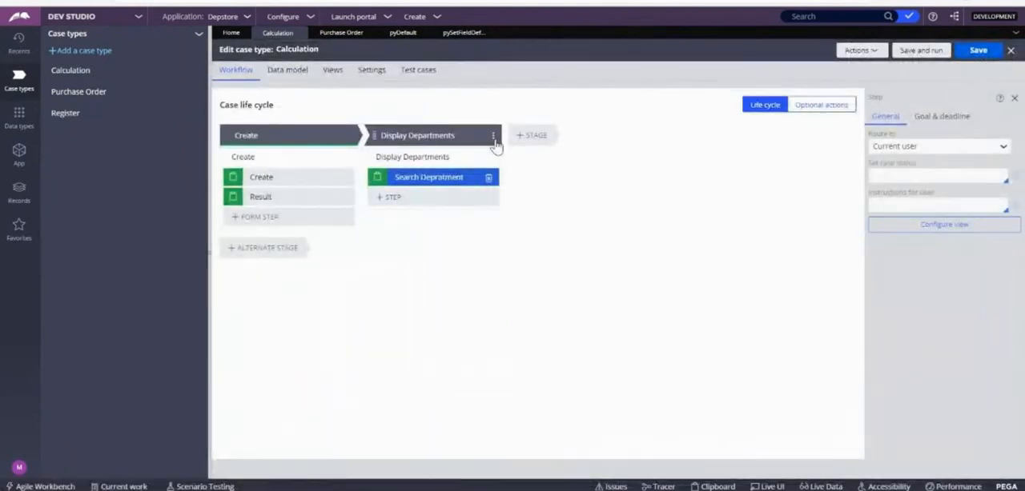
click(493, 137)
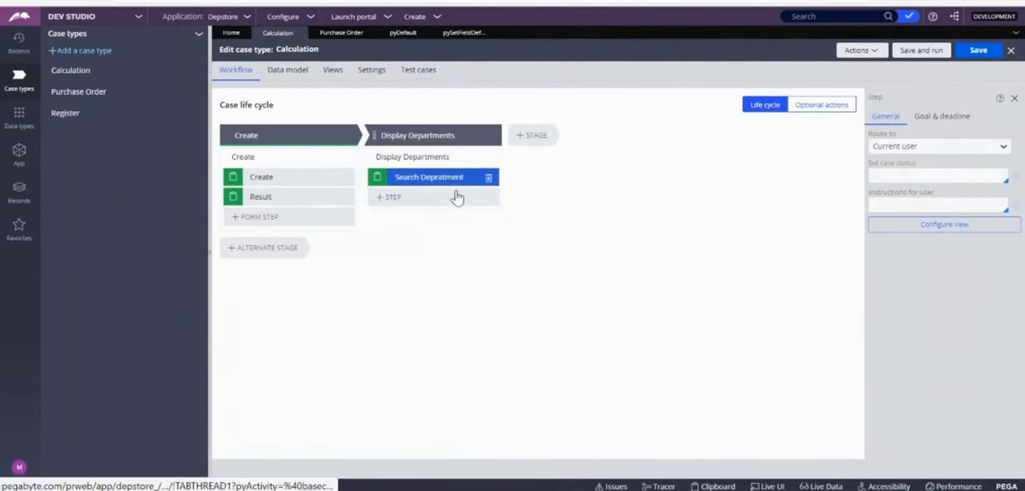
Step: Save the Calculation case type, and open the Stages view of its pyDefault case type rule in the class explorer
click(977, 51)
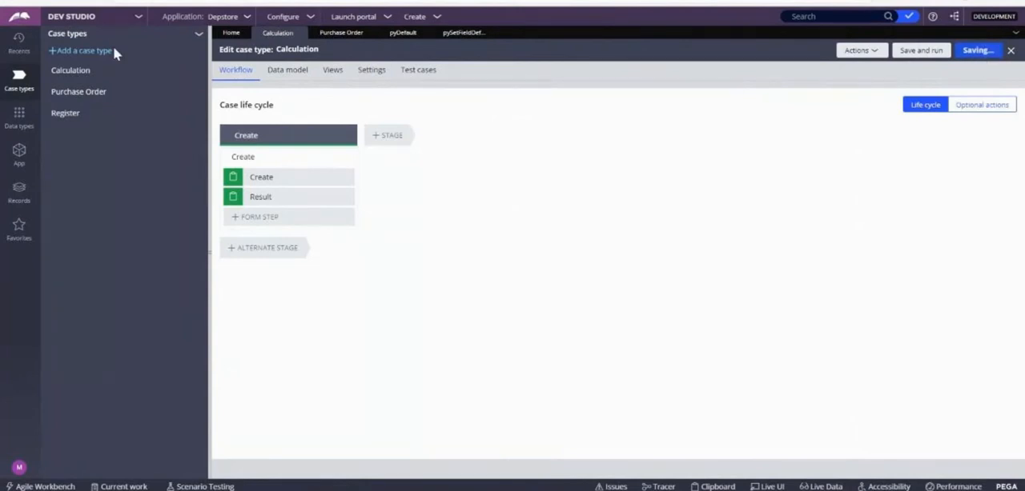
click(17, 168)
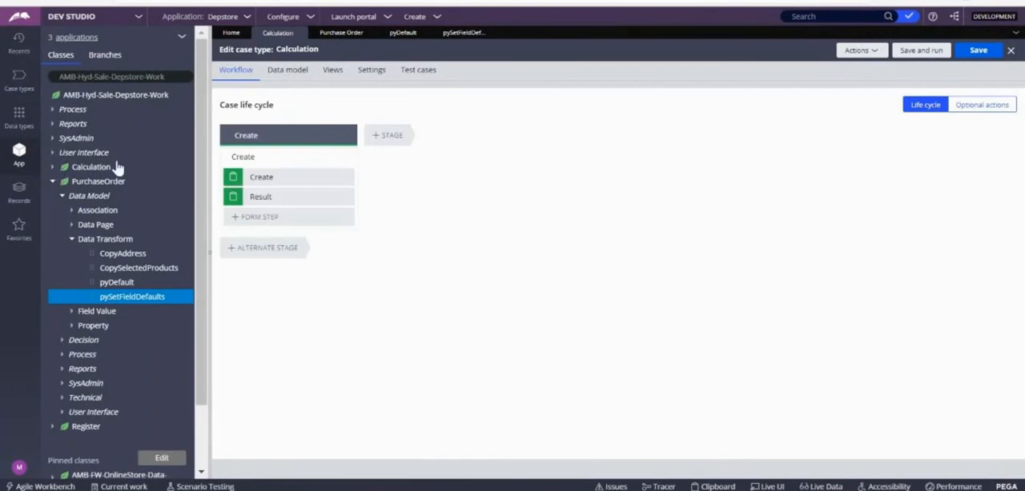
click(52, 168)
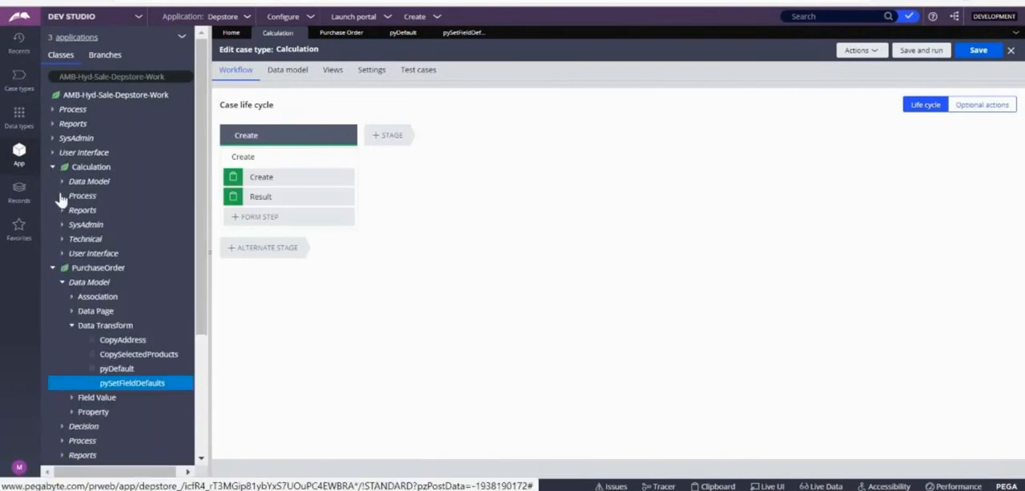
click(62, 196)
click(160, 211)
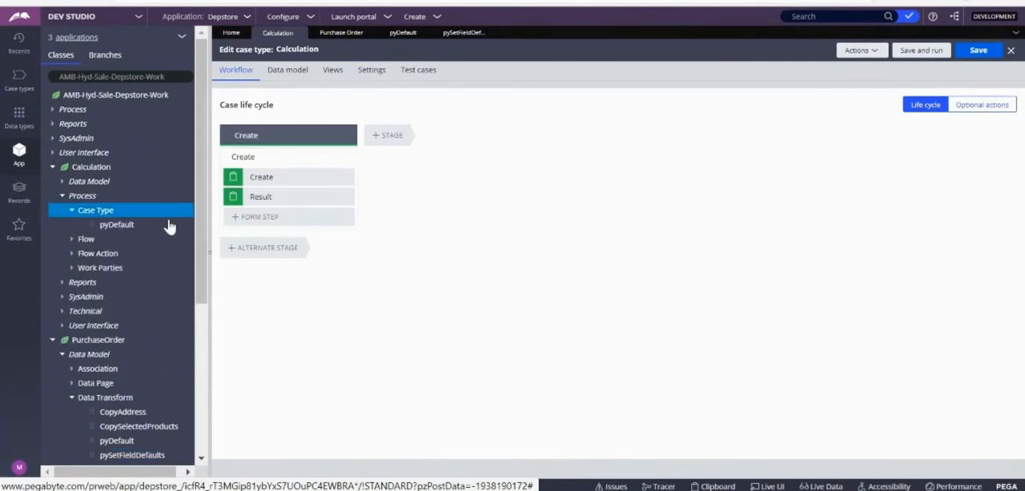
click(170, 225)
click(131, 229)
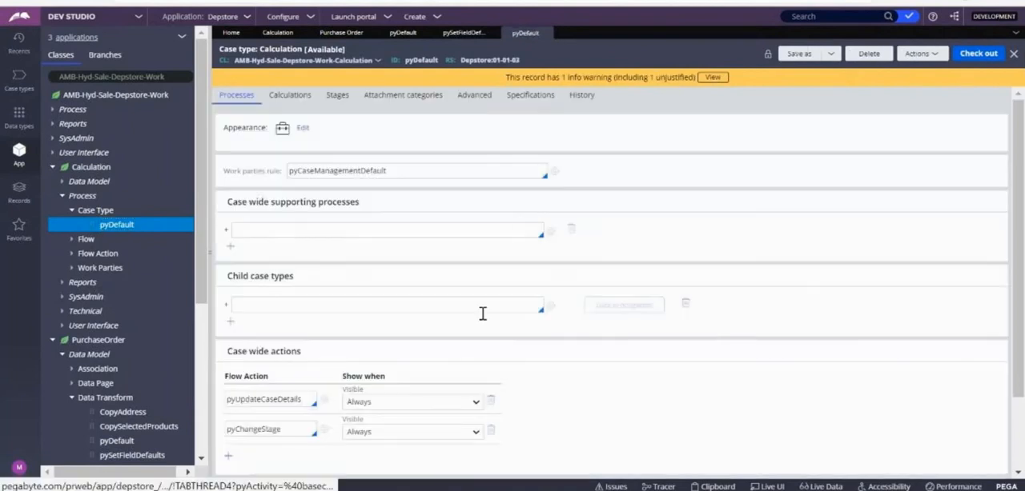
click(336, 104)
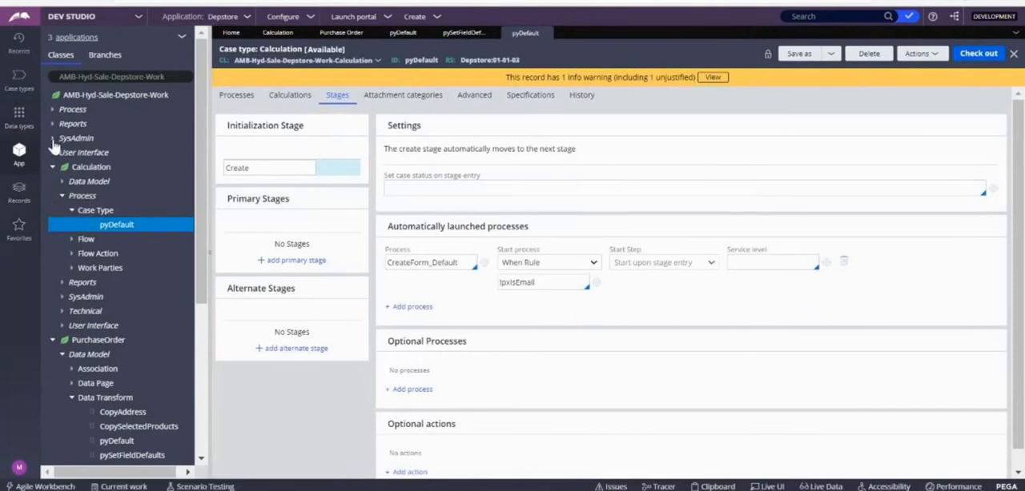
Step: Review the data model and records of the Department data type, and close it
right_click(82, 168)
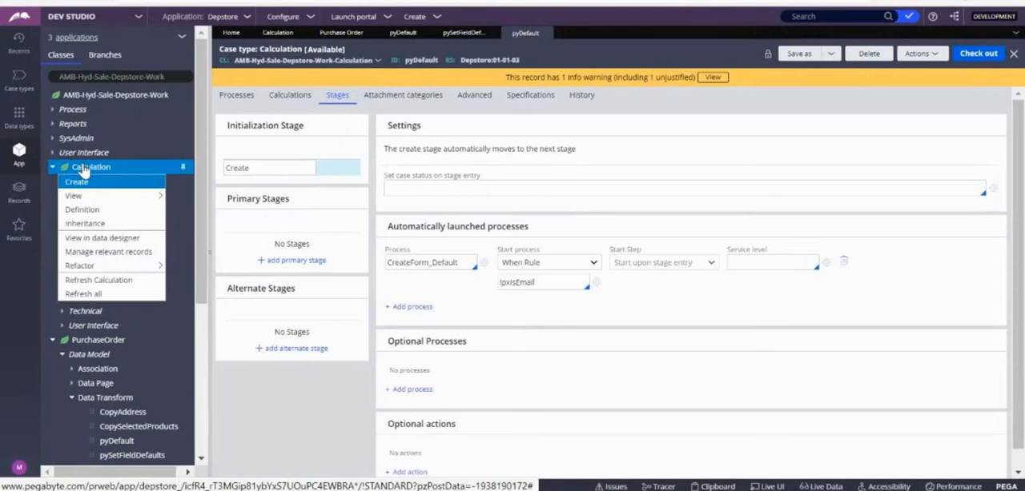
click(28, 121)
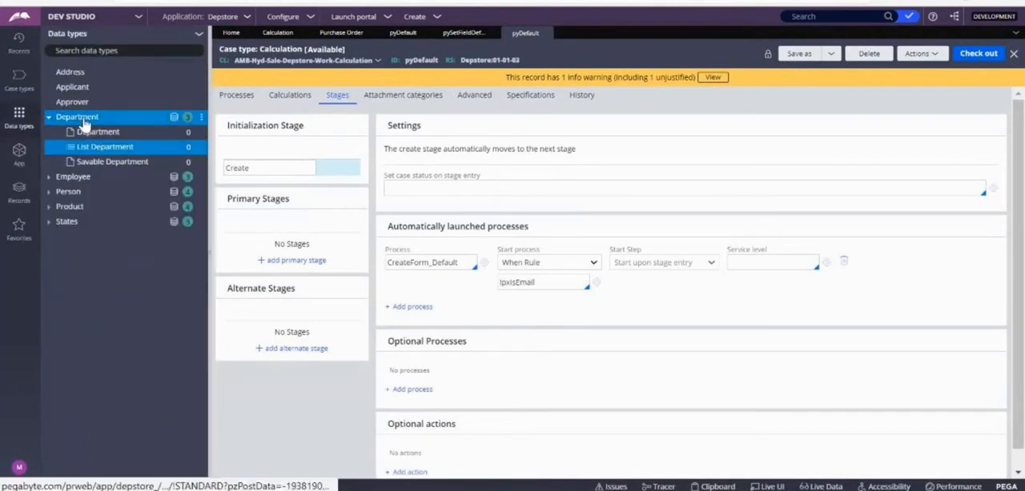
click(90, 118)
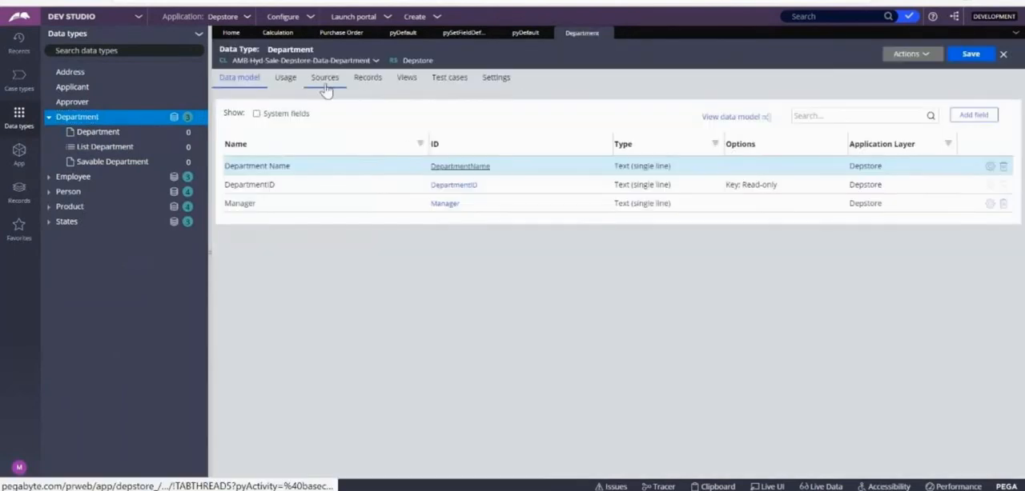
click(383, 78)
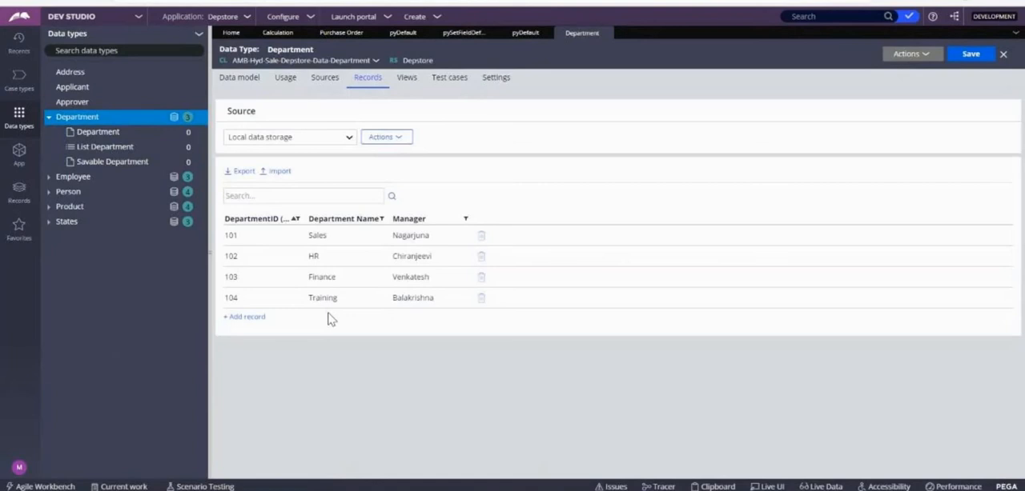
click(606, 33)
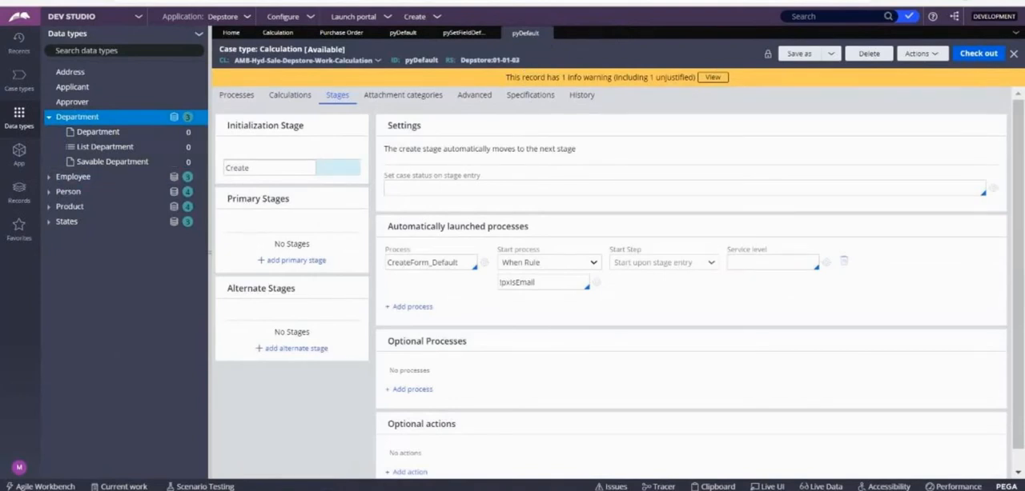
mouse_move(376, 489)
click(350, 460)
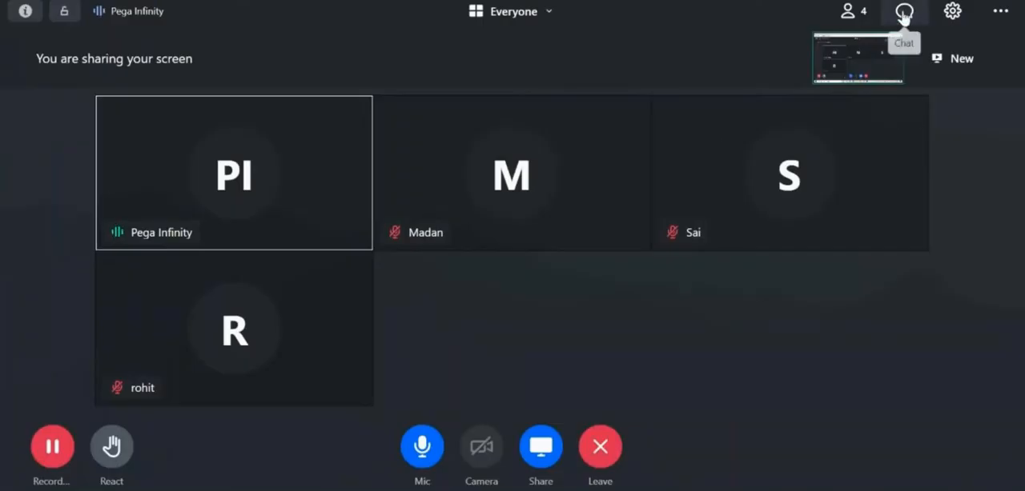
click(947, 0)
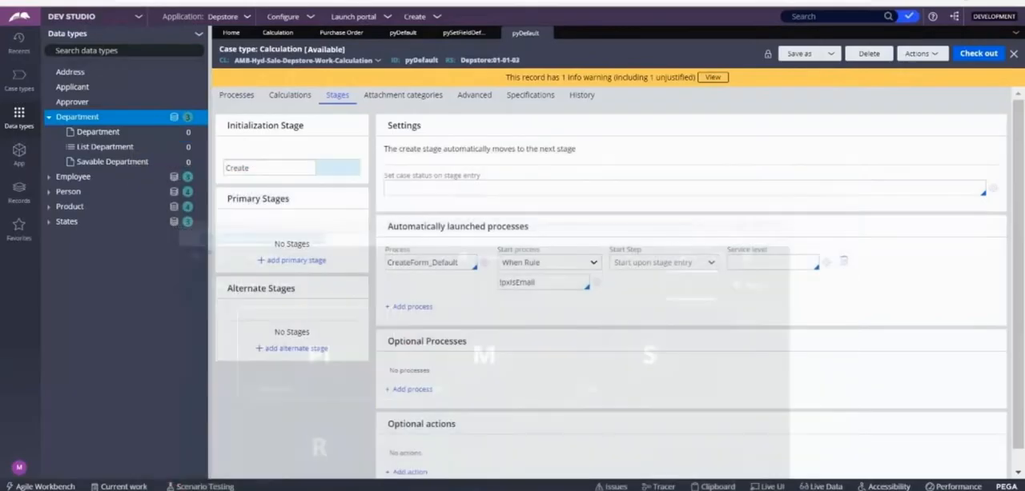
Step: Create a property labelled DeaprtmentName in the Calculation class and open its rule form
click(11, 149)
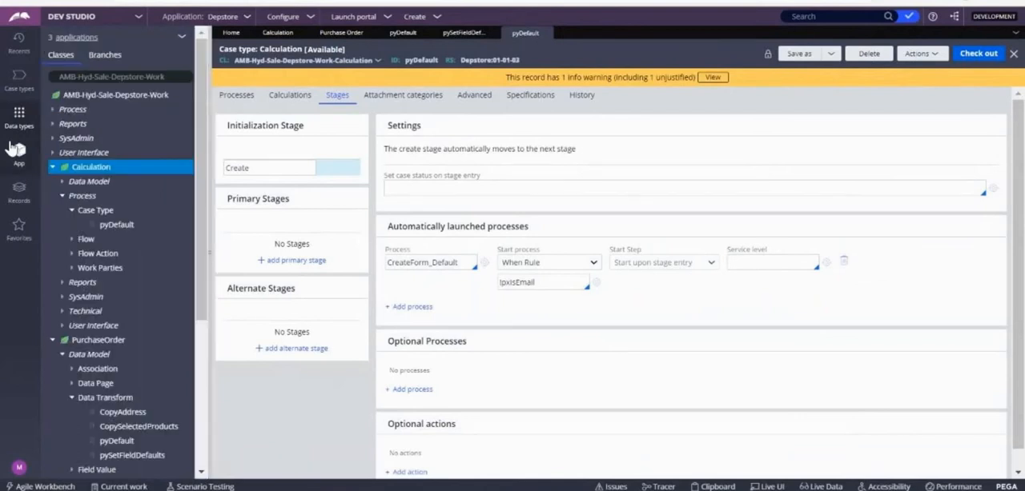
right_click(94, 177)
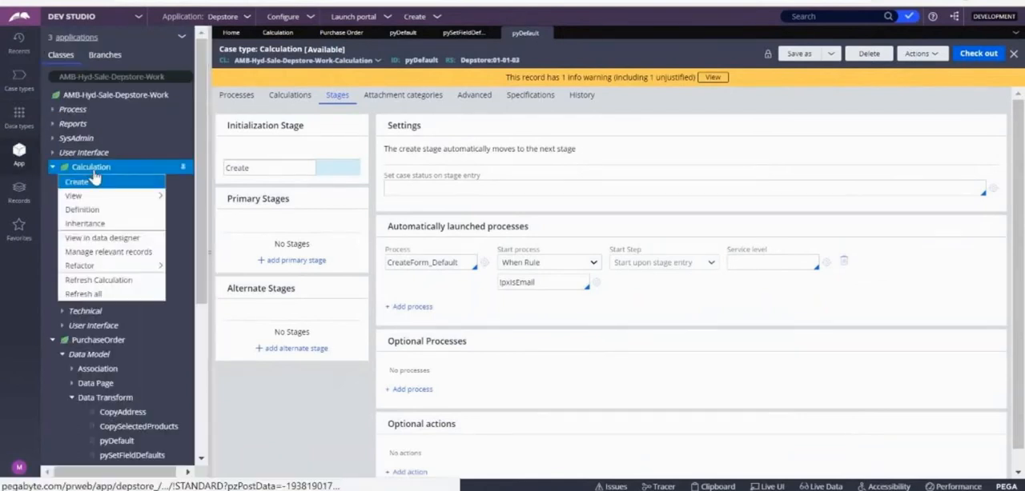
mouse_move(96, 182)
mouse_move(191, 200)
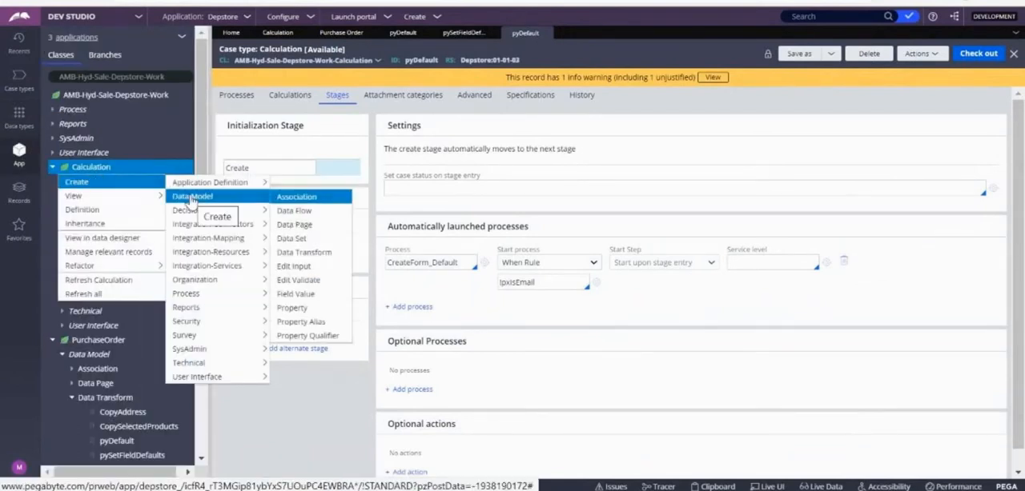
click(317, 317)
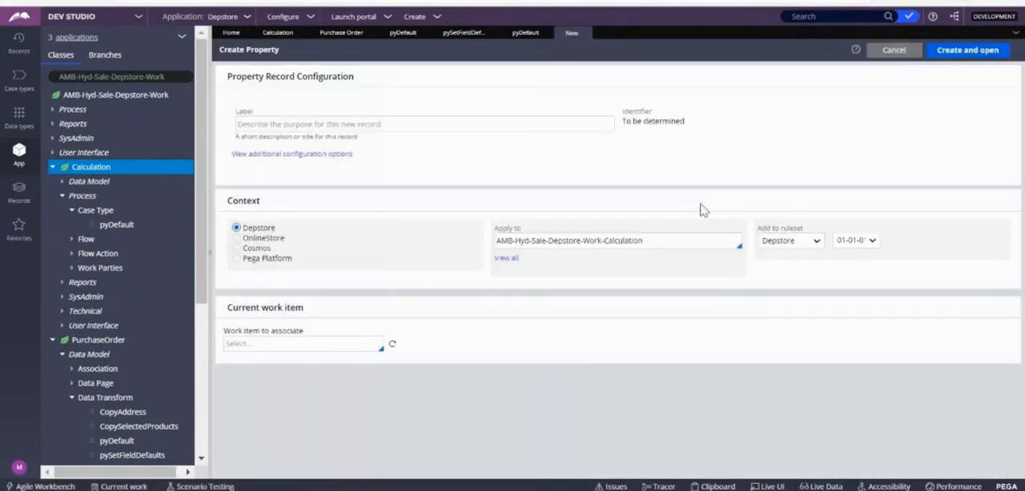
click(260, 119)
text(Depst)
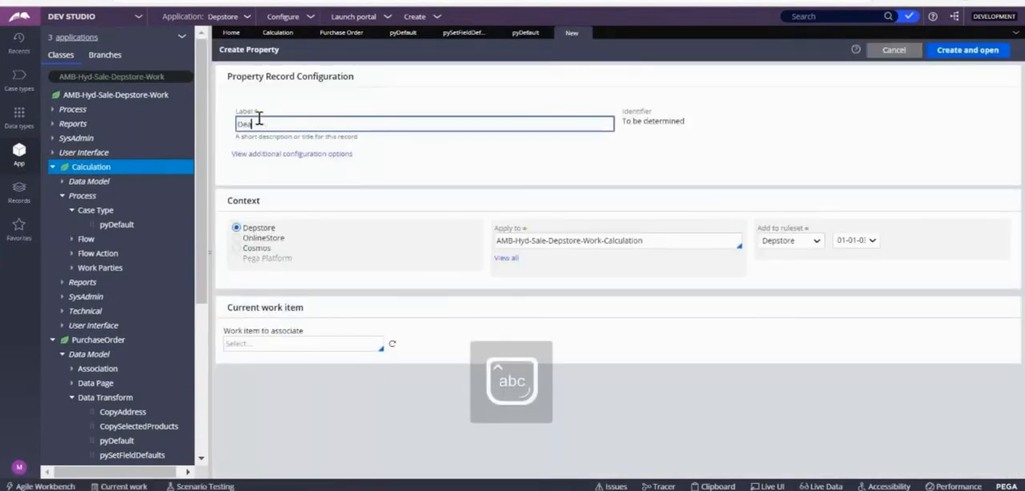
text(mentSe)
text(Na)
text(me)
key(Tab)
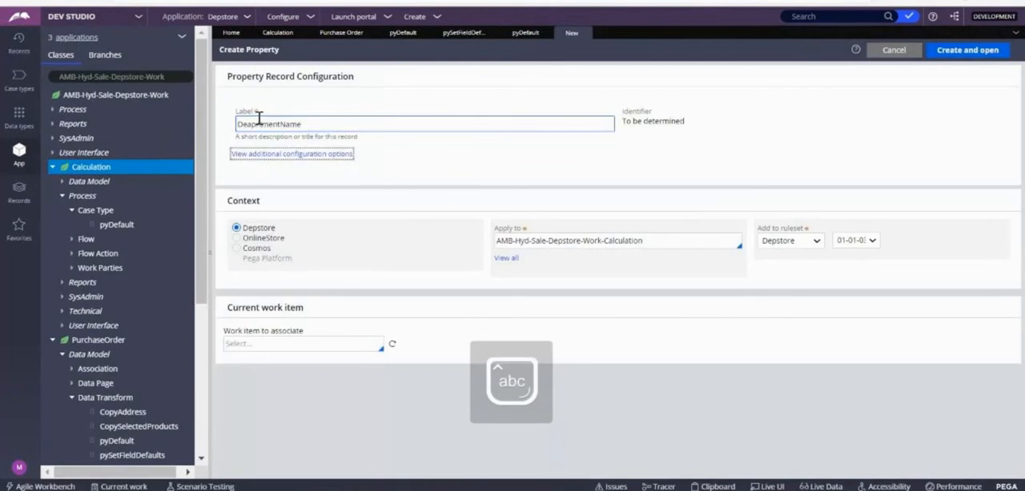
click(854, 159)
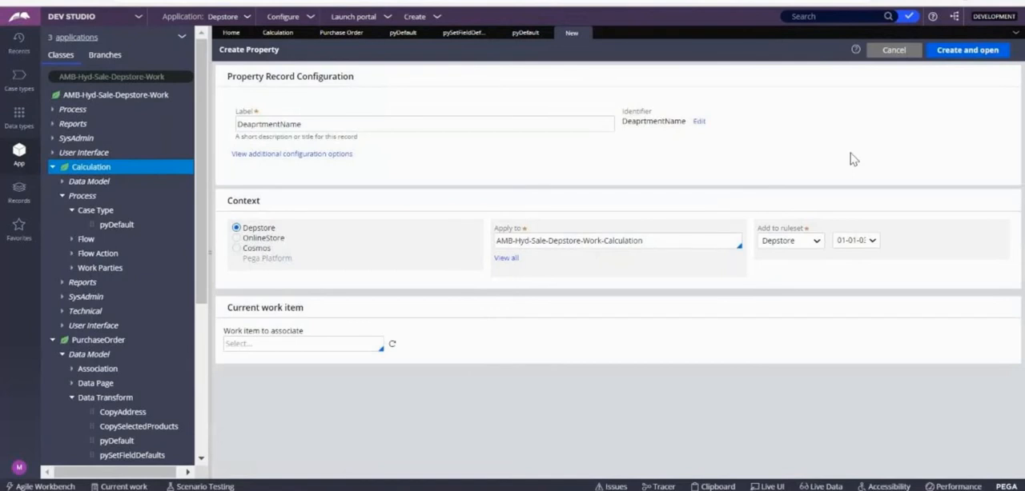
click(972, 53)
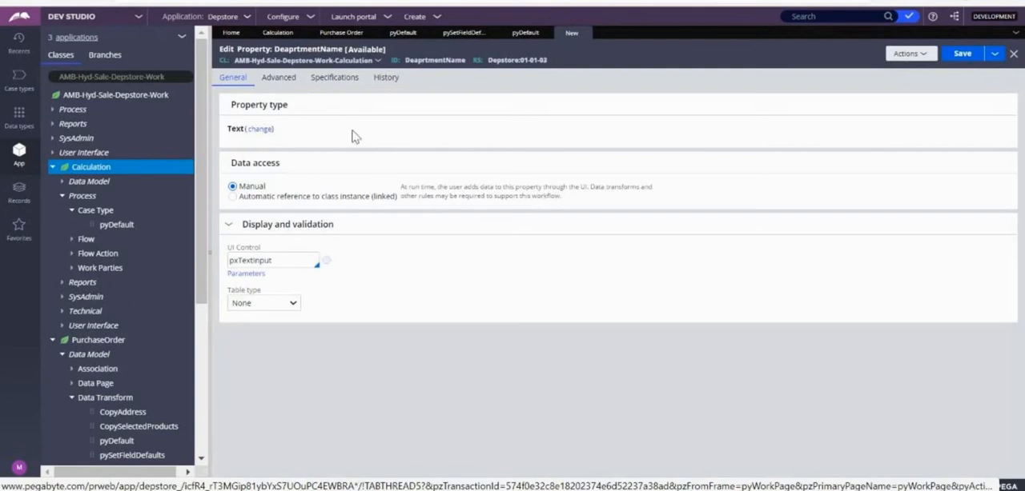
Step: Set the property's UI control to pxDropdown and its table type to Data page
click(282, 259)
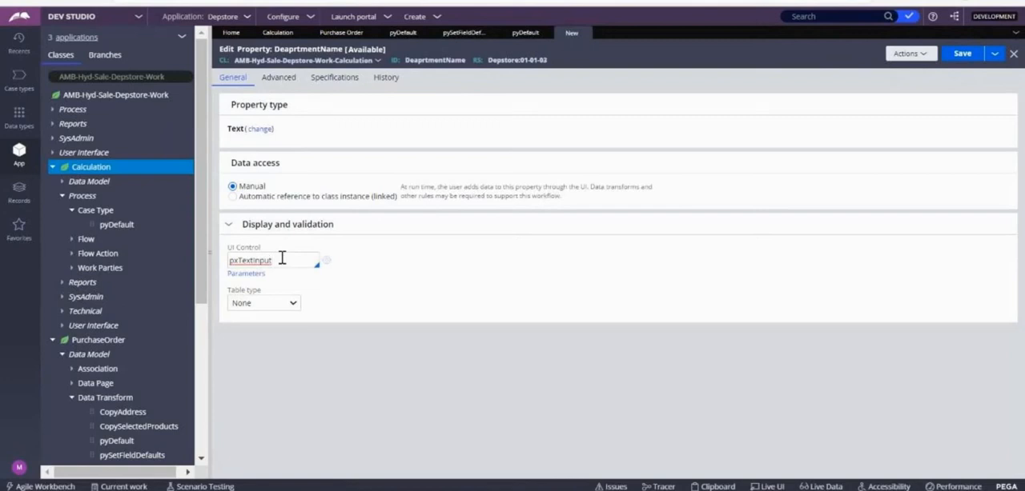
key(BackSpace)
key(BackSpace)
key(BackSpace)
text(Drop)
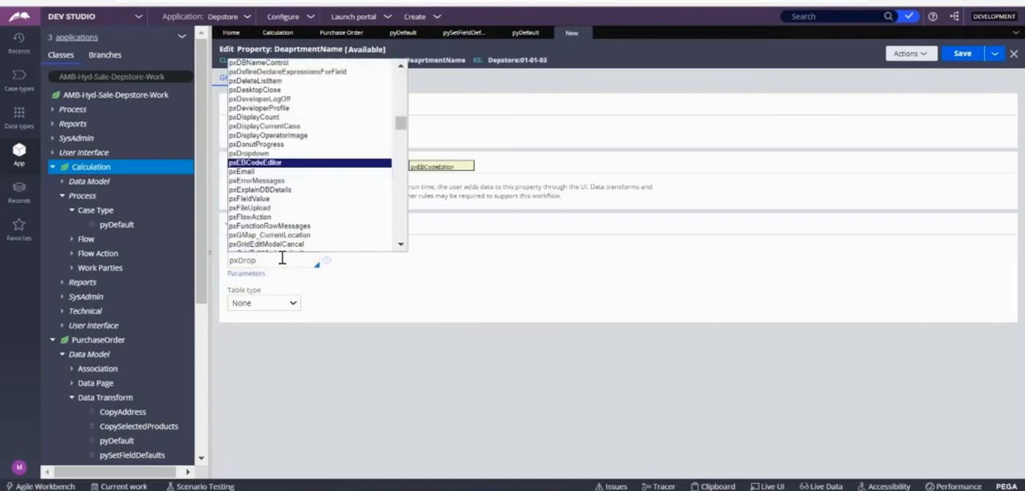
key(Down)
key(Down)
key(Up)
key(Up)
key(Up)
key(Return)
click(277, 305)
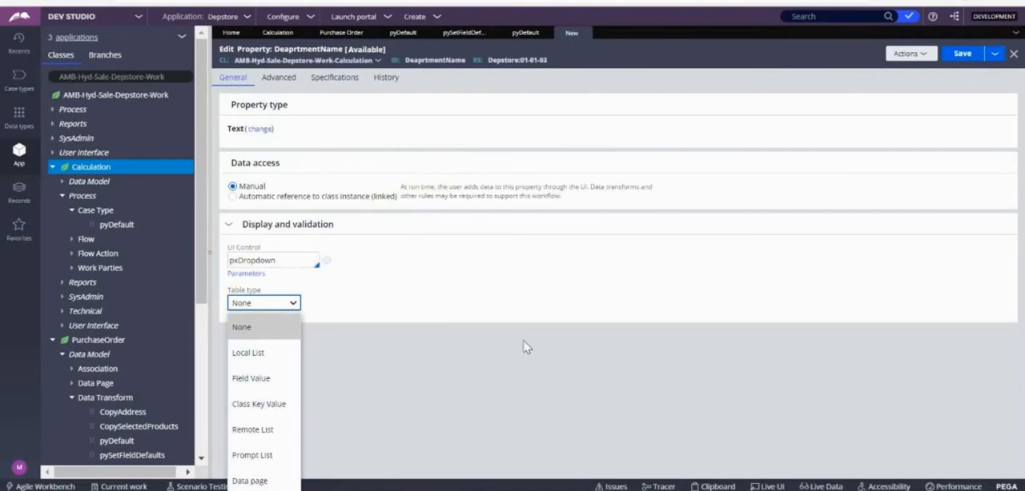
click(248, 481)
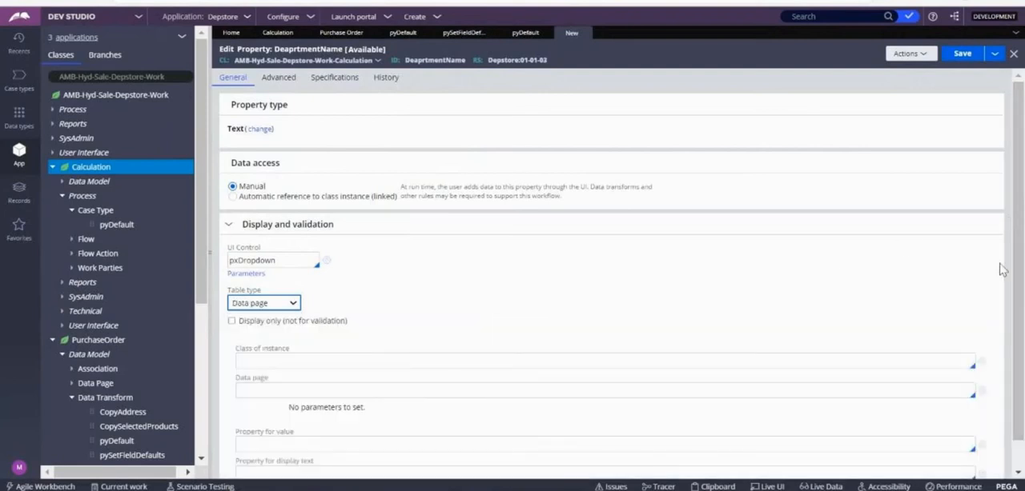
Step: Set the class of instance for the property's data page table to AMB-Hyd-Sale-Depstore-Data-Department
scroll(1015, 244, down, 1)
click(254, 331)
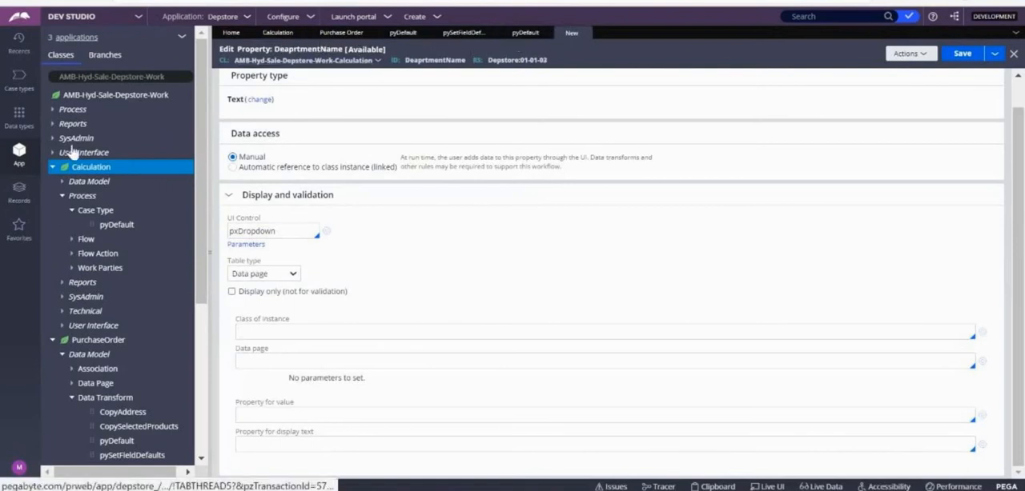
click(264, 331)
text(A)
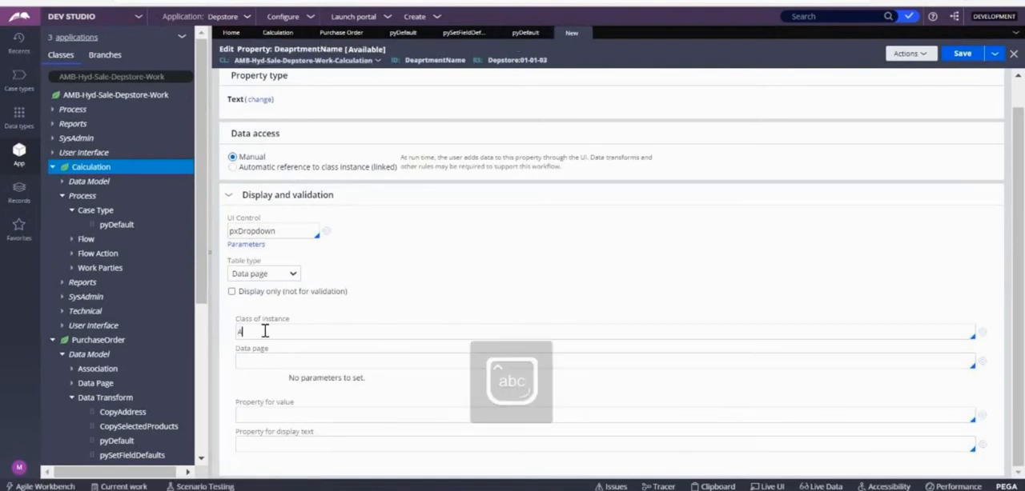
text(mb-)
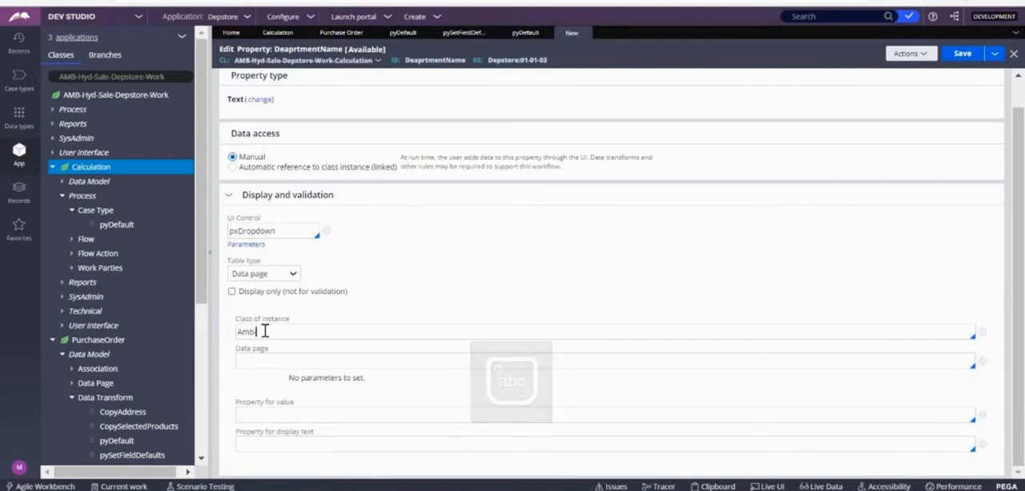
text(Hyd)
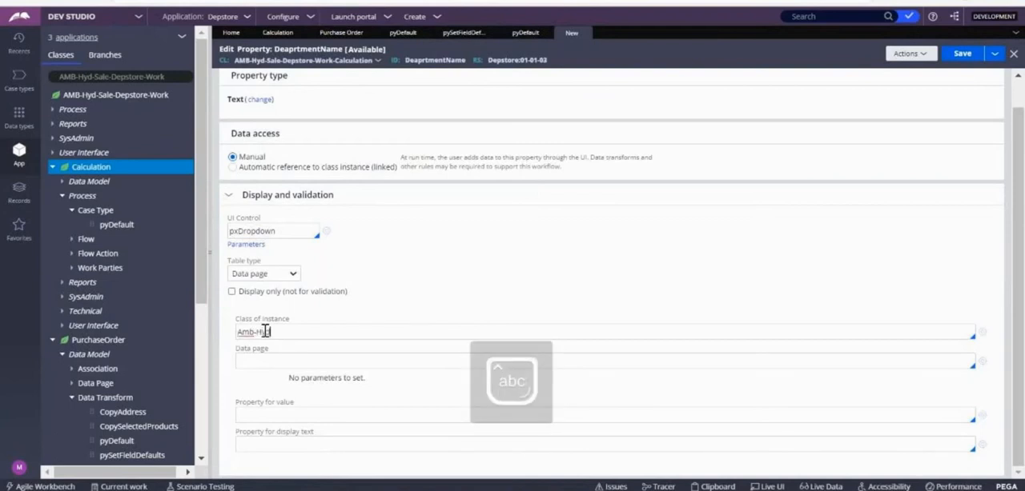
text(-Sale)
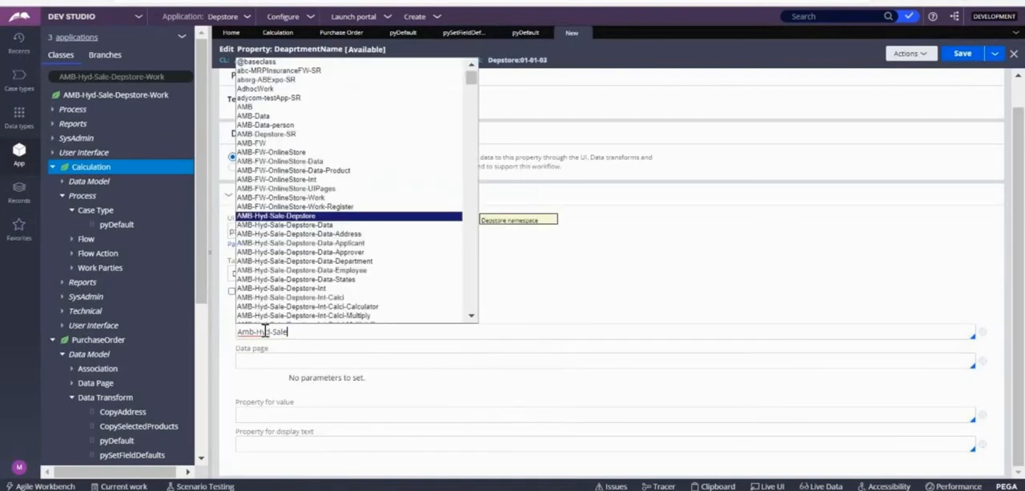
key(Down)
key(Down)
key(Down)
key(Down)
key(Down)
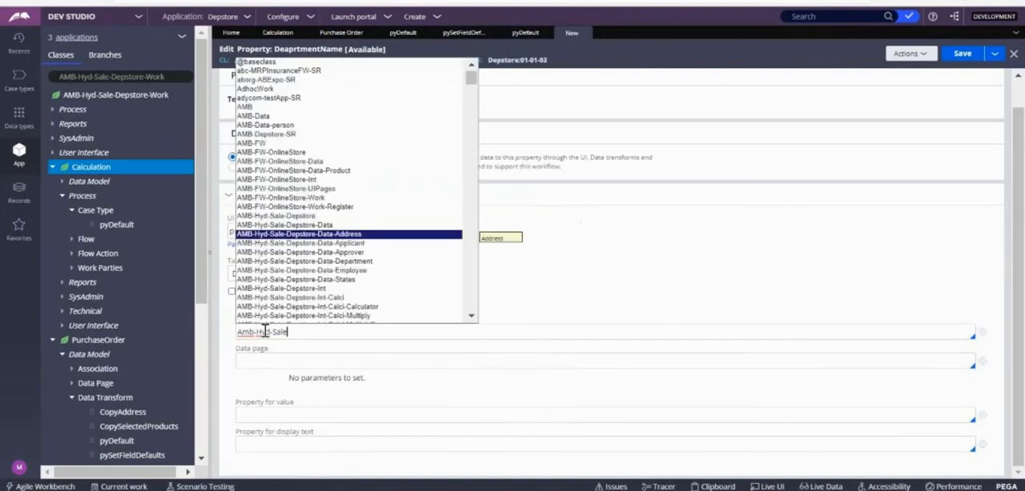
key(Return)
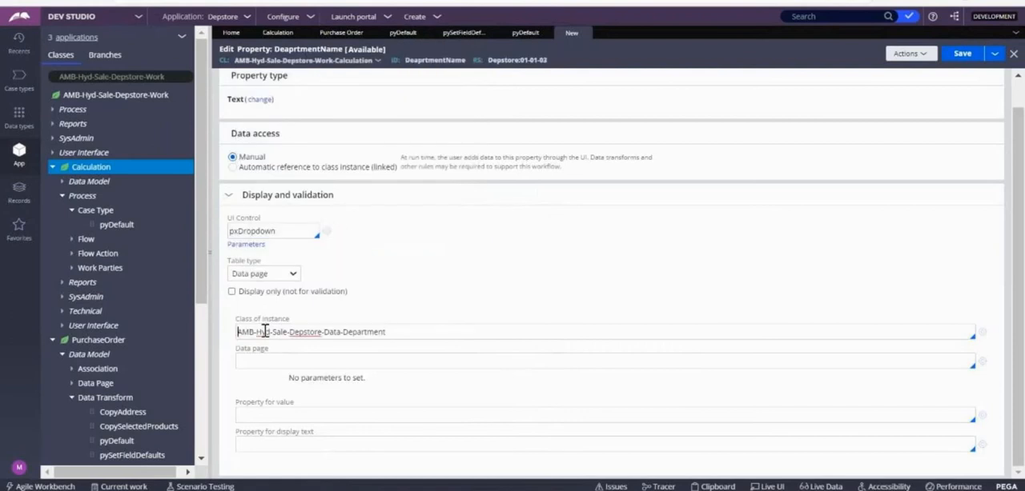
Step: Source the dropdown from the D_DepartmentList data page, using .DepartmentID as the property for value and .DepartmentName for display text
key(Down)
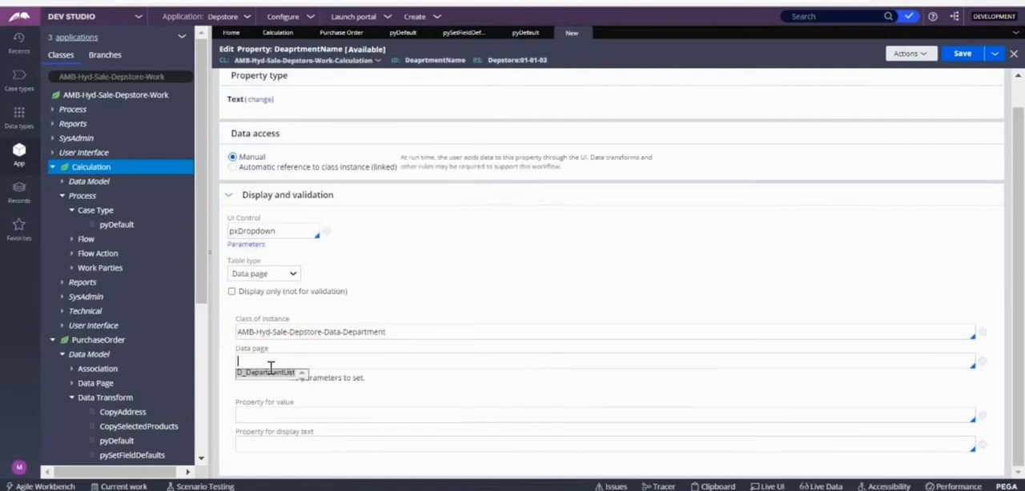
click(267, 375)
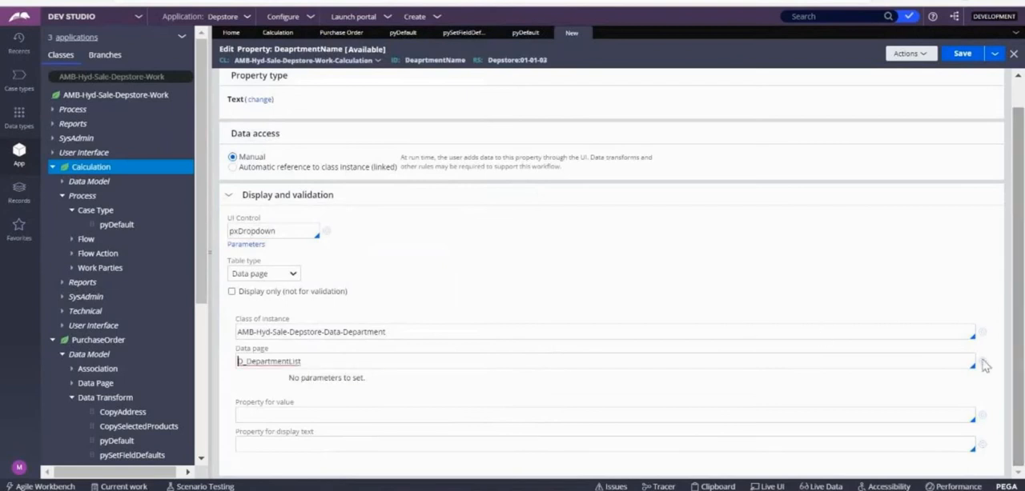
click(298, 414)
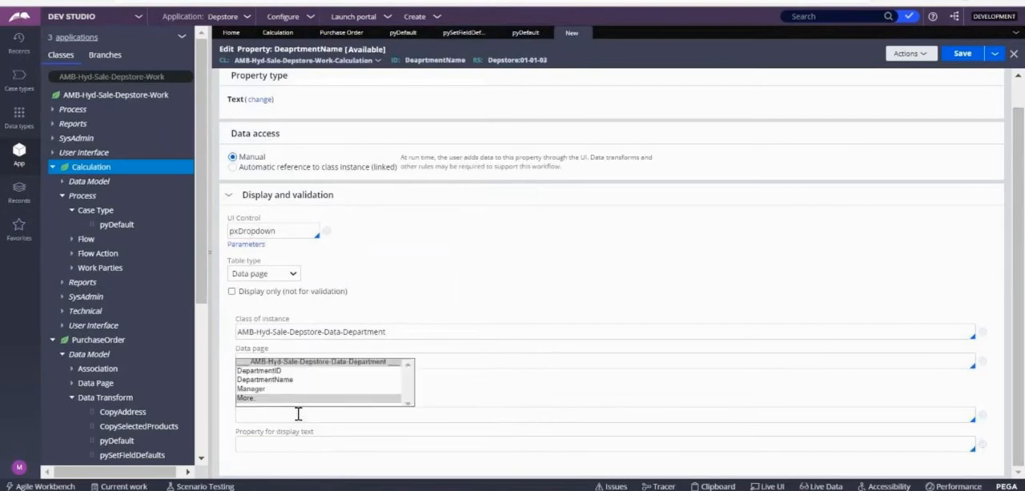
key(Return)
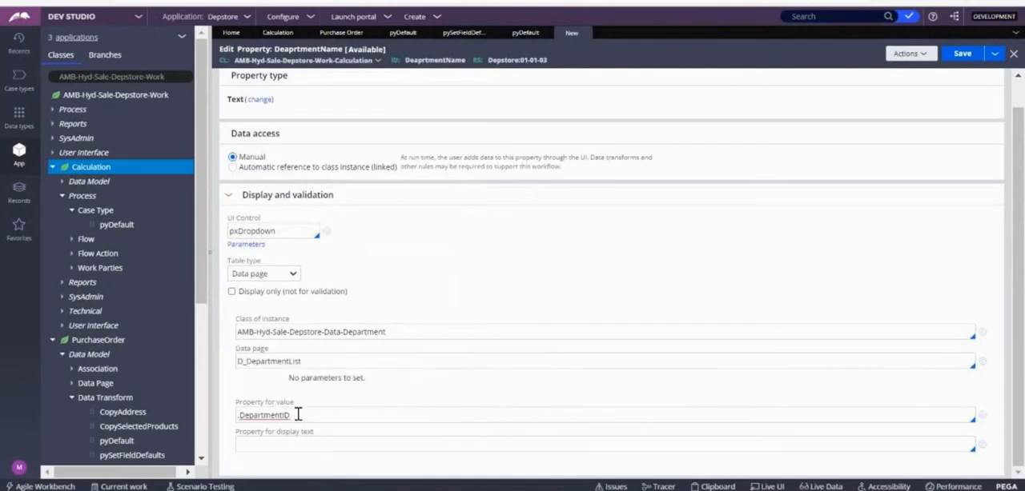
click(264, 448)
key(Down)
key(Return)
Step: Check the value and display text properties of the dropdown source, and save the DeaprtmentName property
drag(313, 414, 214, 414)
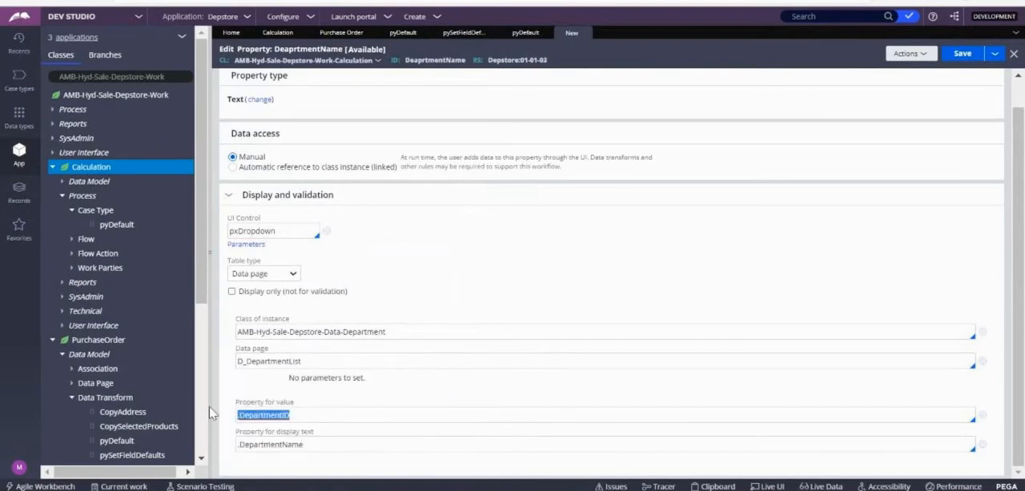
drag(327, 444, 236, 442)
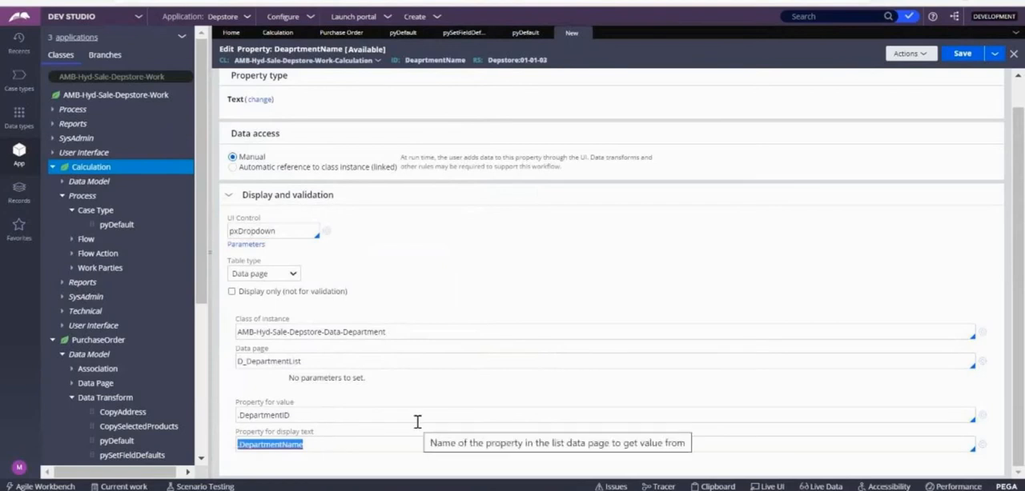
click(642, 312)
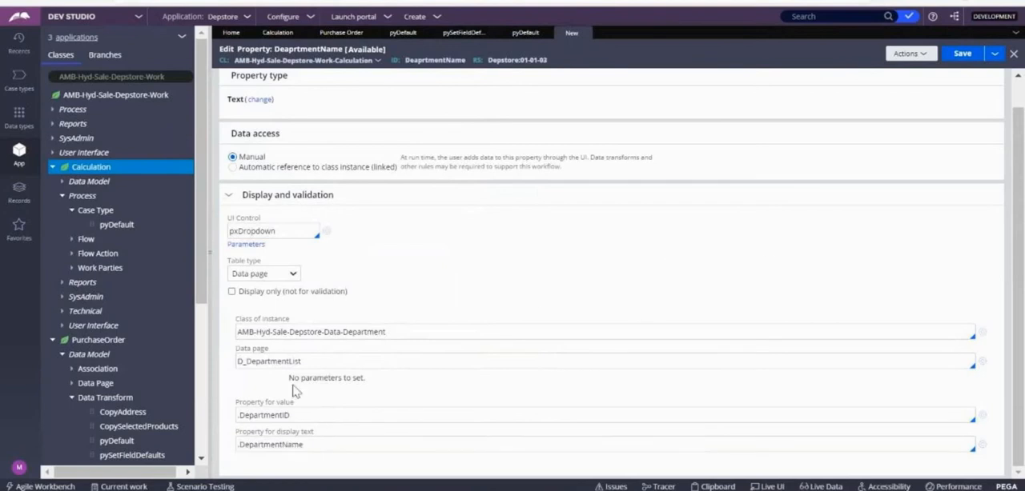
drag(298, 414, 232, 422)
drag(305, 445, 235, 446)
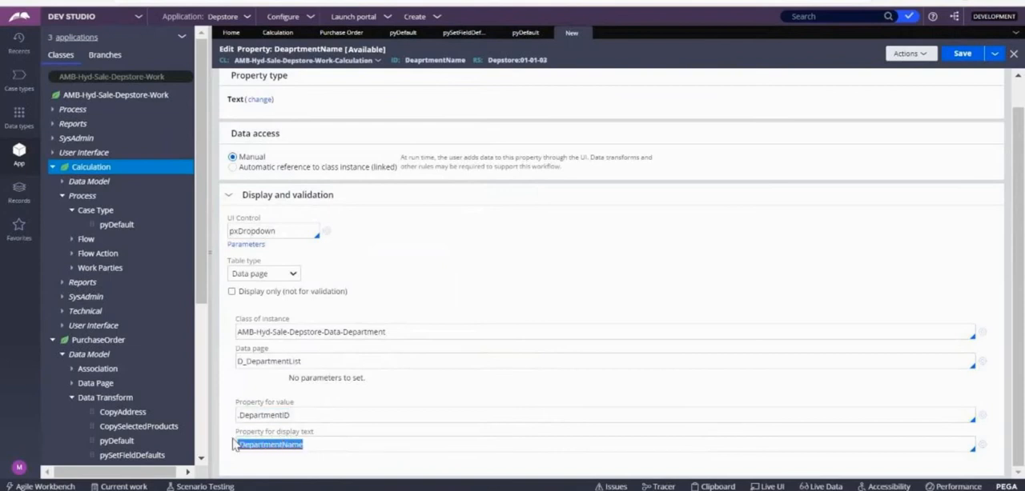
click(438, 402)
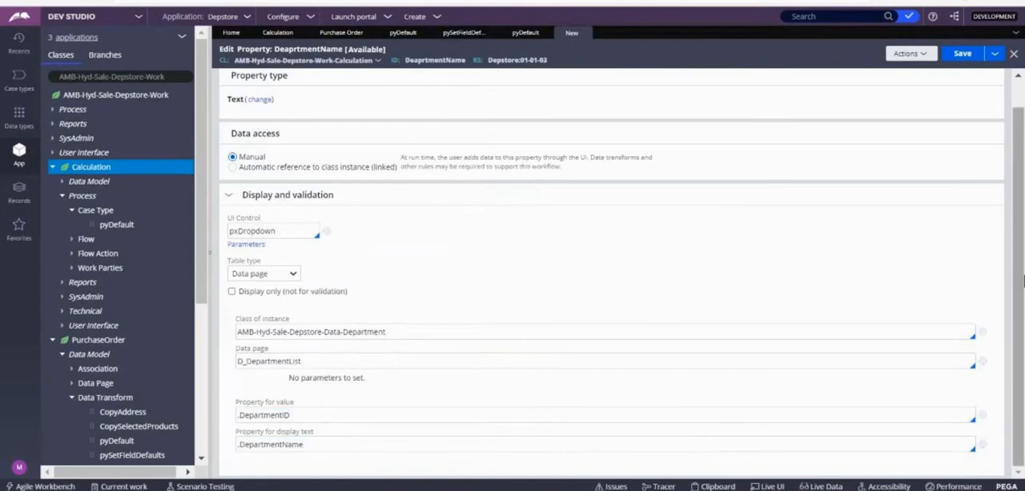
click(965, 56)
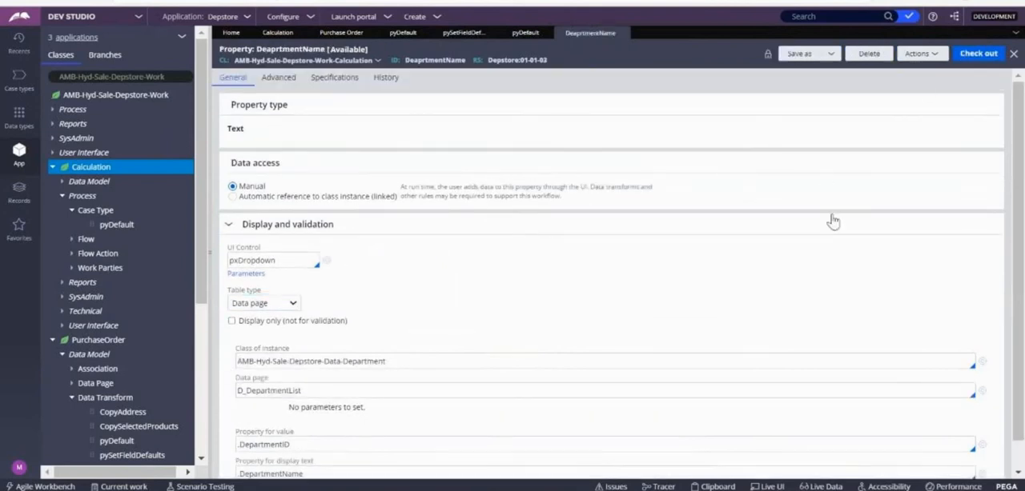
click(276, 303)
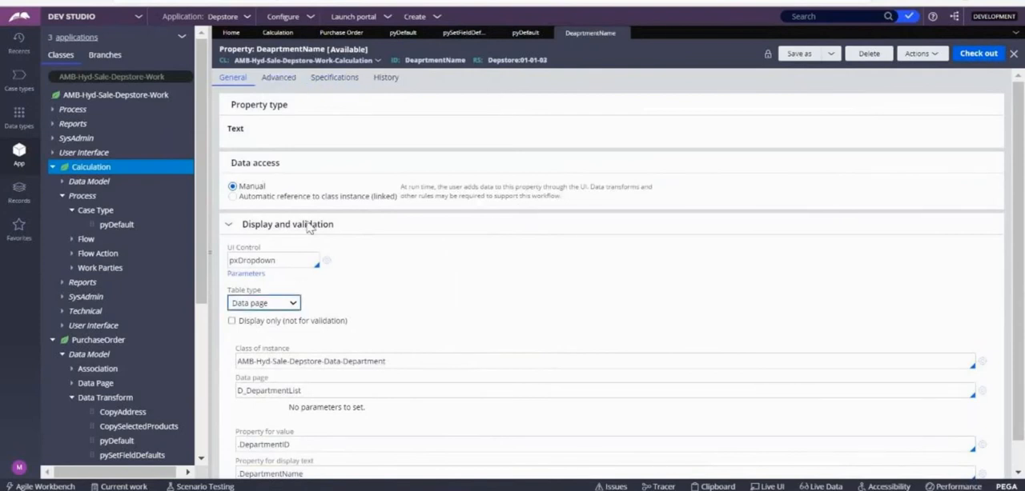
Step: Create a property labelled DepartmentDetails in the Calculation class and open its rule form
right_click(76, 172)
mouse_move(92, 184)
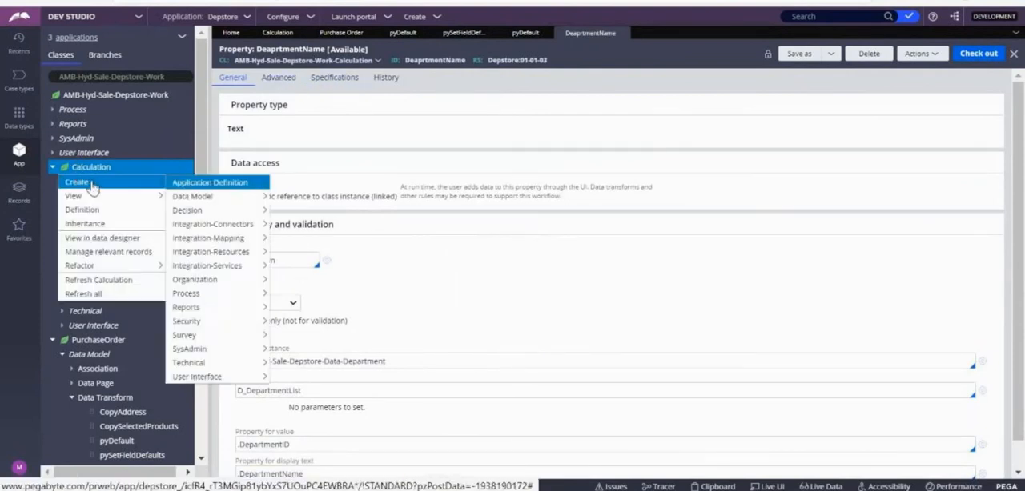
mouse_move(220, 204)
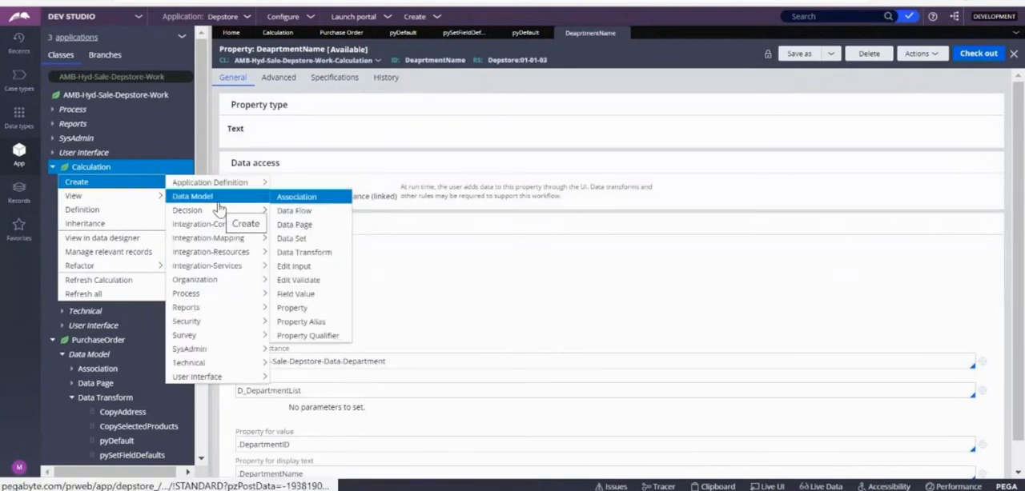
click(292, 308)
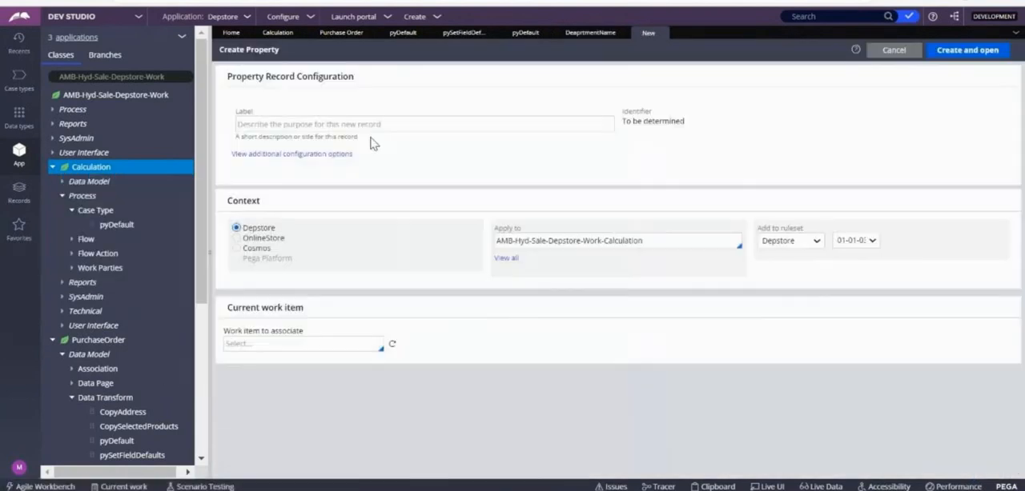
click(304, 120)
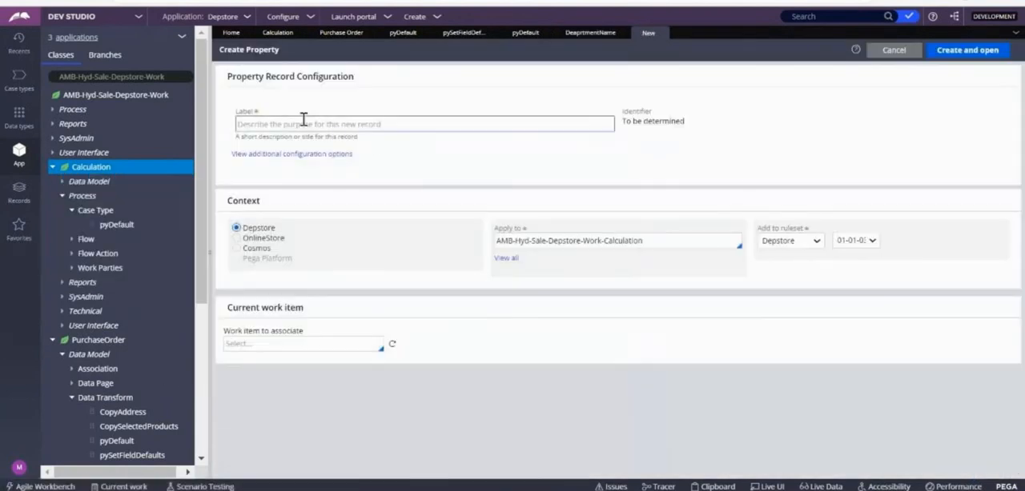
text(Departm)
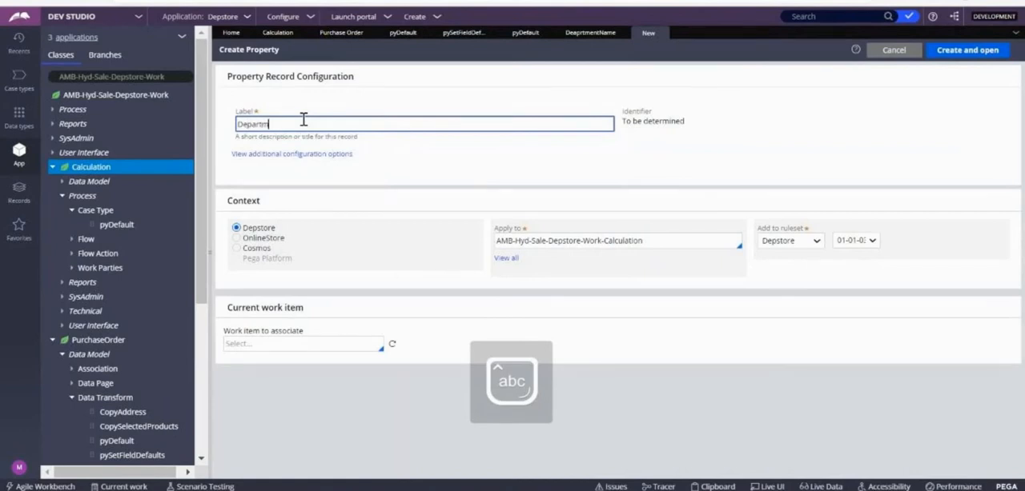
text(entDetails)
key(Tab)
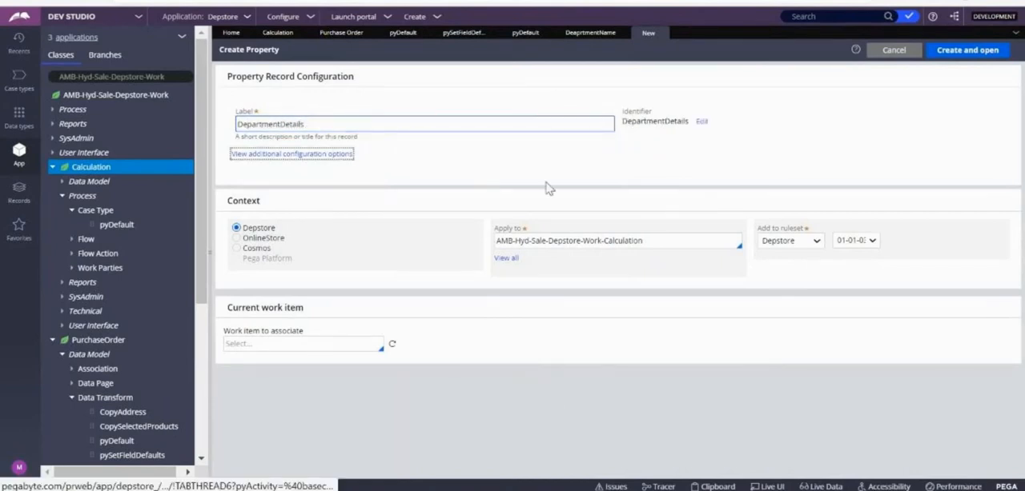
click(967, 50)
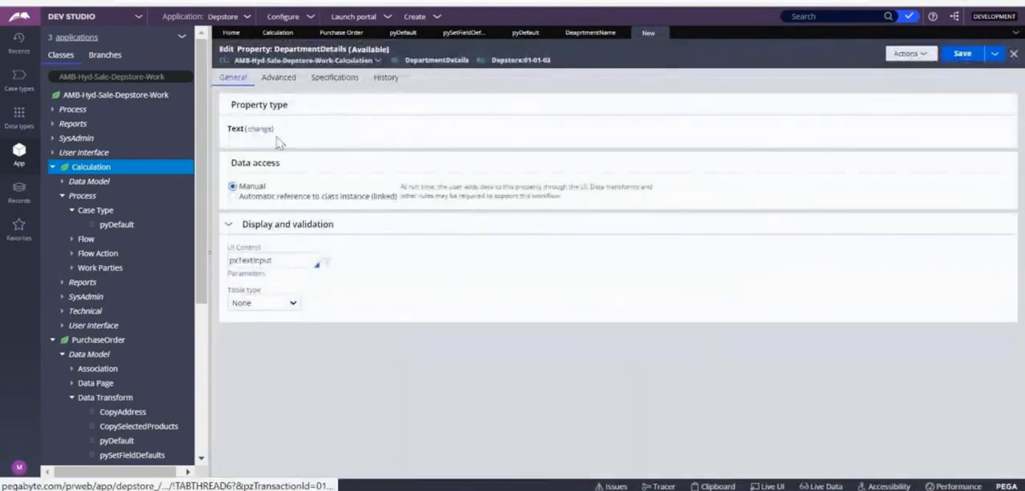
Step: Change the property type to Single Page with AMB-Hyd-Sale-Depstore-Data-Department as its page definition
click(260, 129)
click(335, 167)
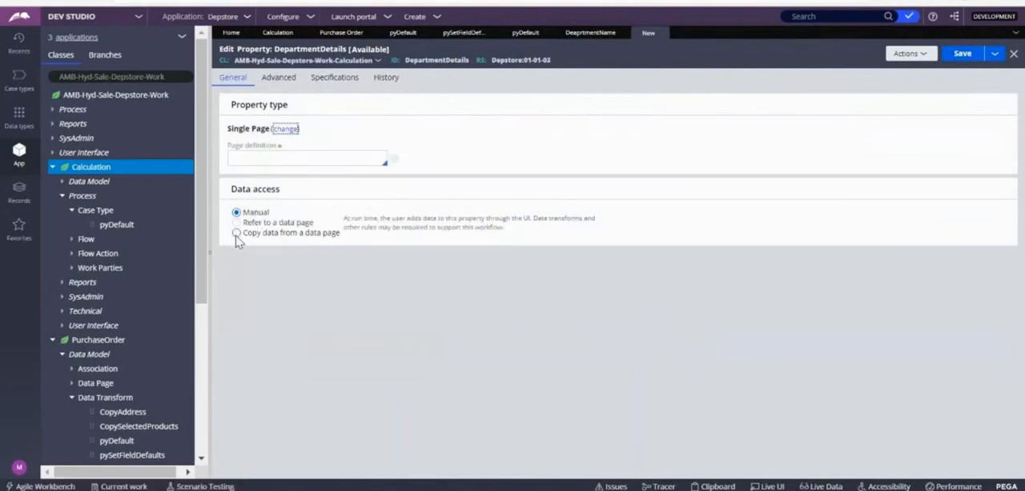
click(247, 160)
text(AMB)
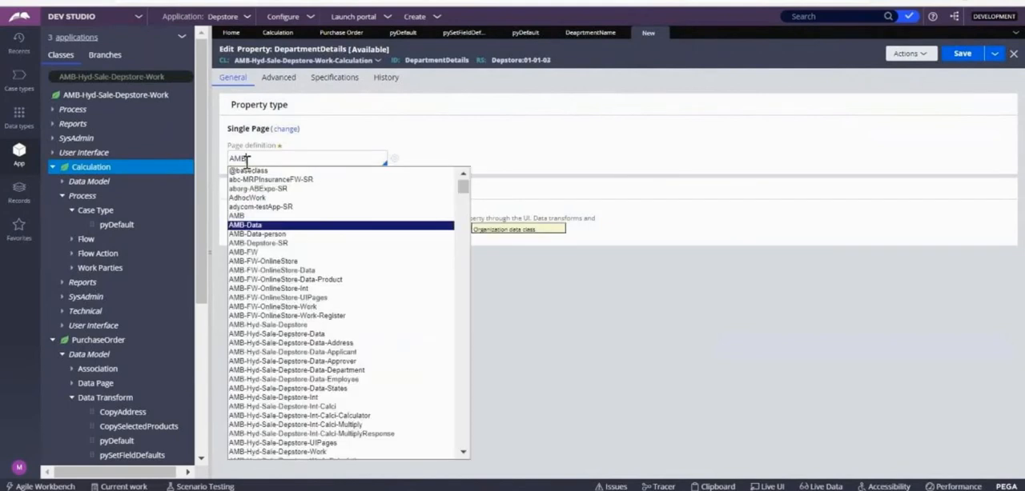
key(Down)
key(Down)
key(Down)
key(Down)
key(Down)
key(Down)
key(Down)
key(Down)
key(Down)
key(Down)
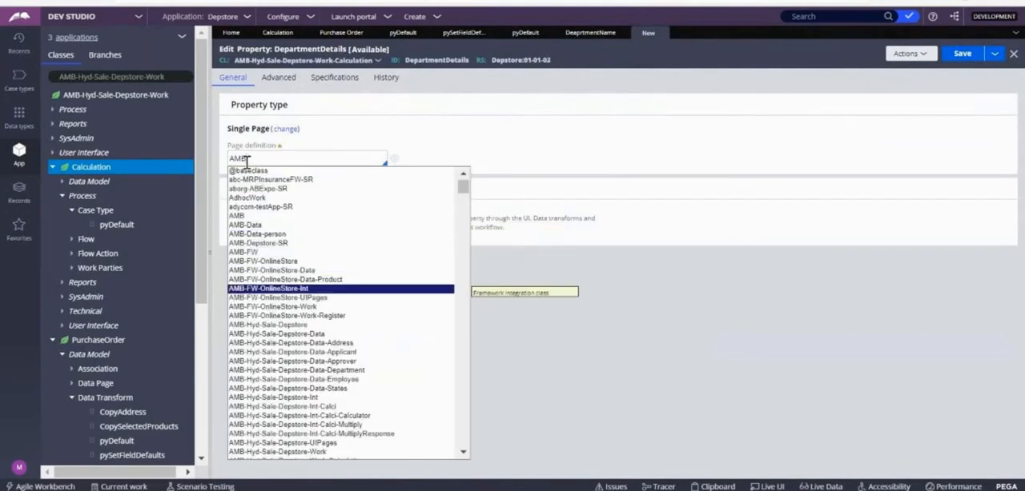
key(Down)
key(Down)
key(Down)
key(Down)
key(Down)
key(Down)
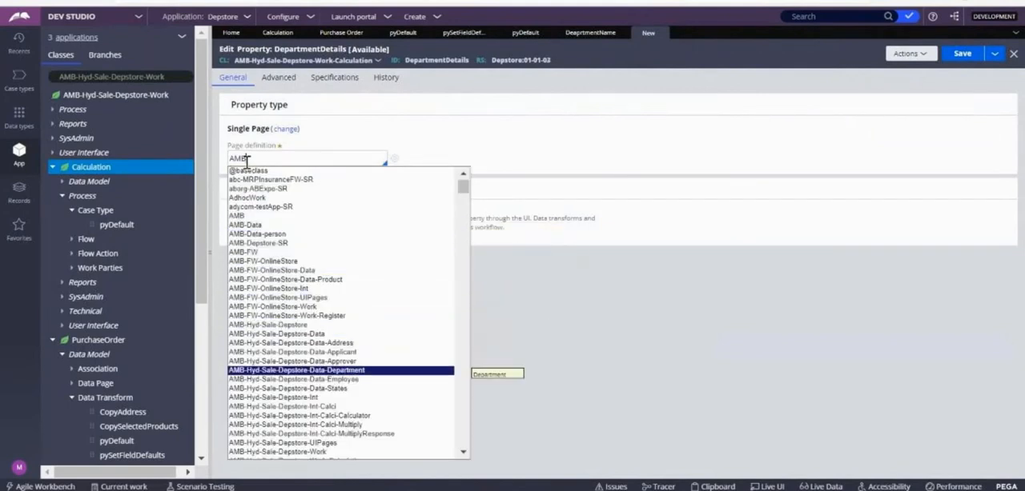
key(Return)
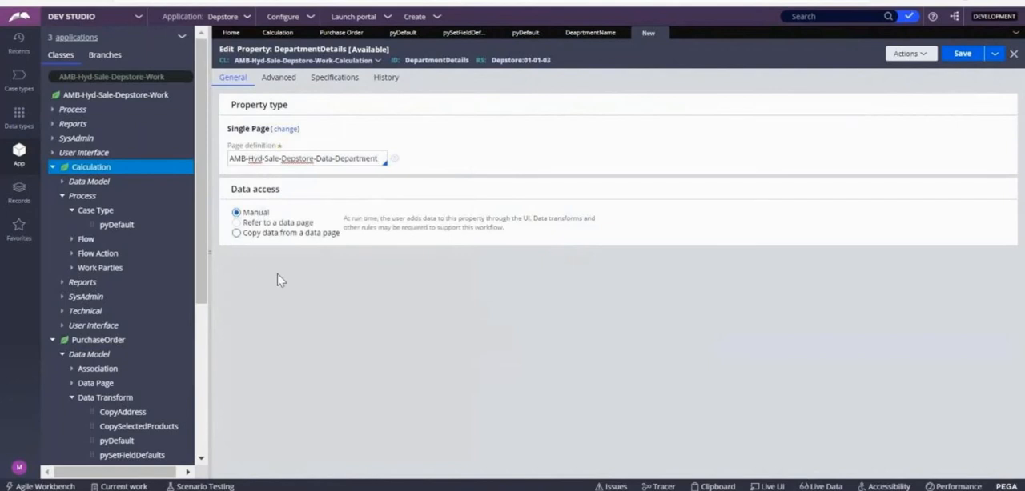
Step: Set the property's data access to copy data from the D_Department data page
click(236, 234)
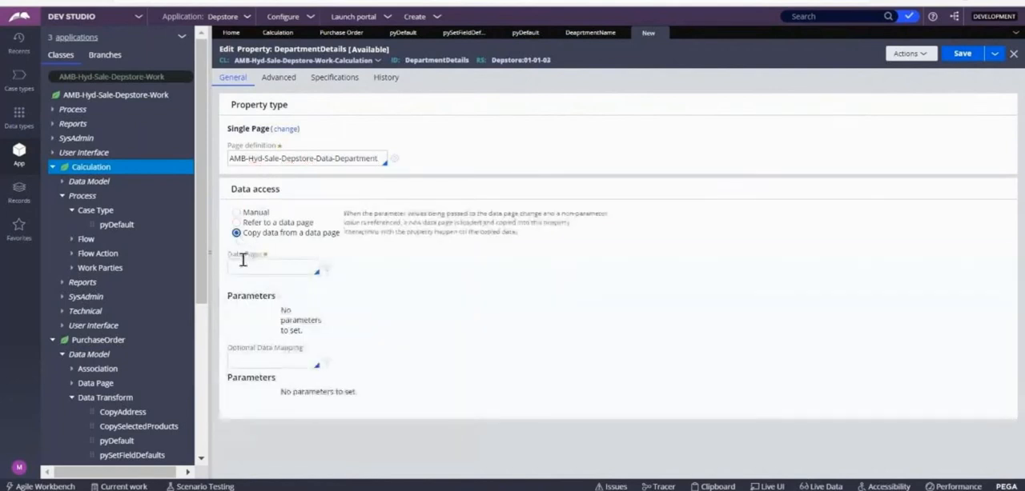
key(Down)
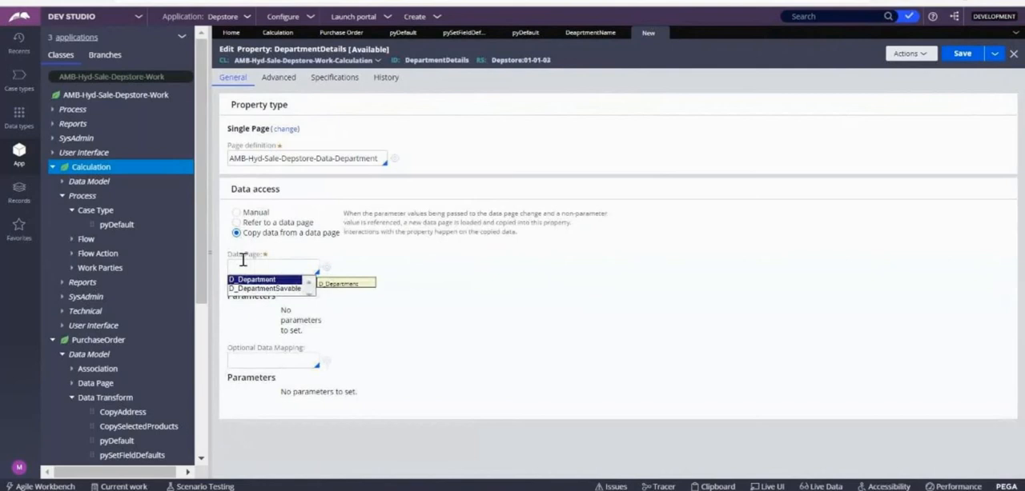
key(Return)
click(373, 317)
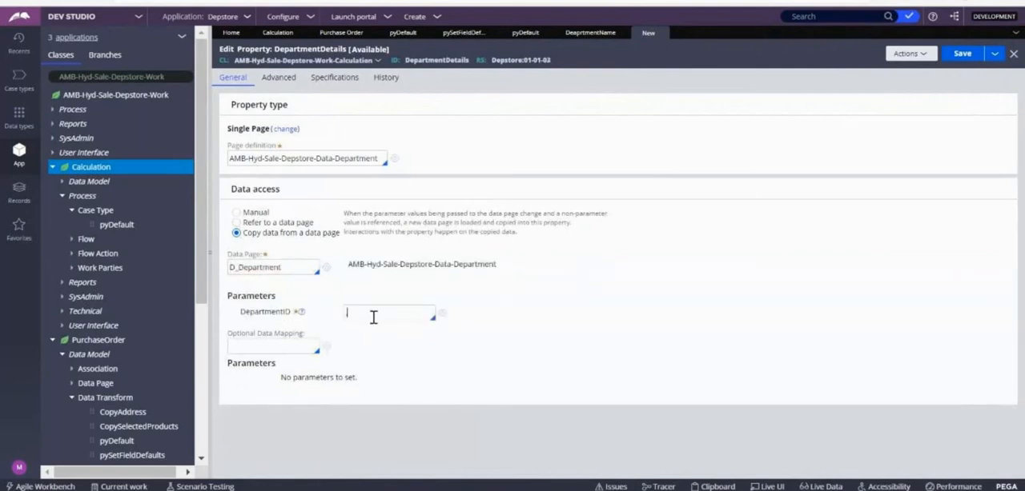
key(Down)
text(.D)
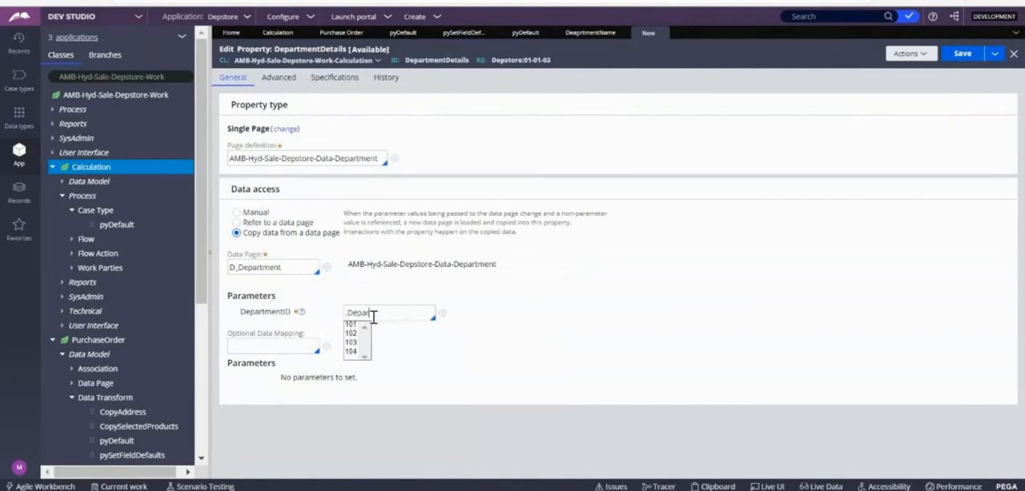
key(Down)
key(Return)
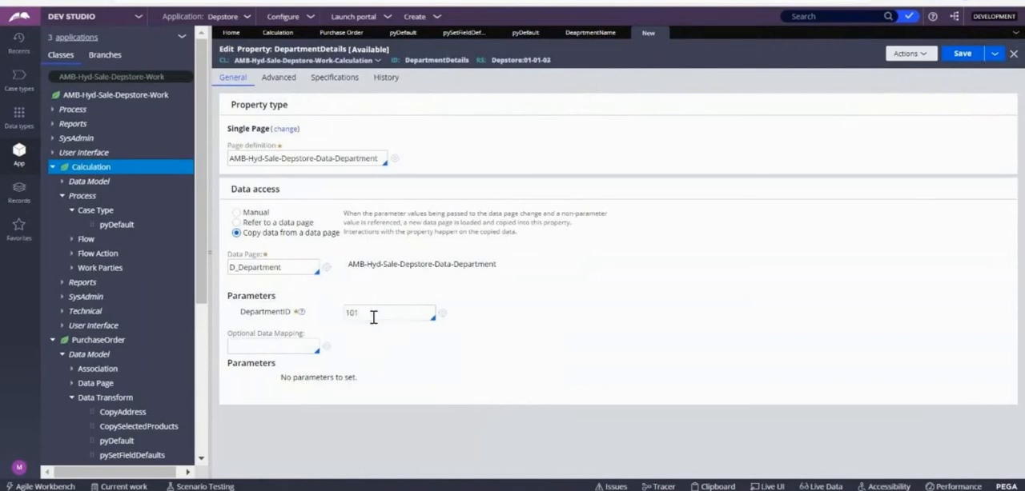
key(BackSpace)
key(BackSpace)
key(BackSpace)
Step: Try to save the property with its DepartmentID parameter set to .DepartmentName, and retry with .DeapartmentName
click(373, 318)
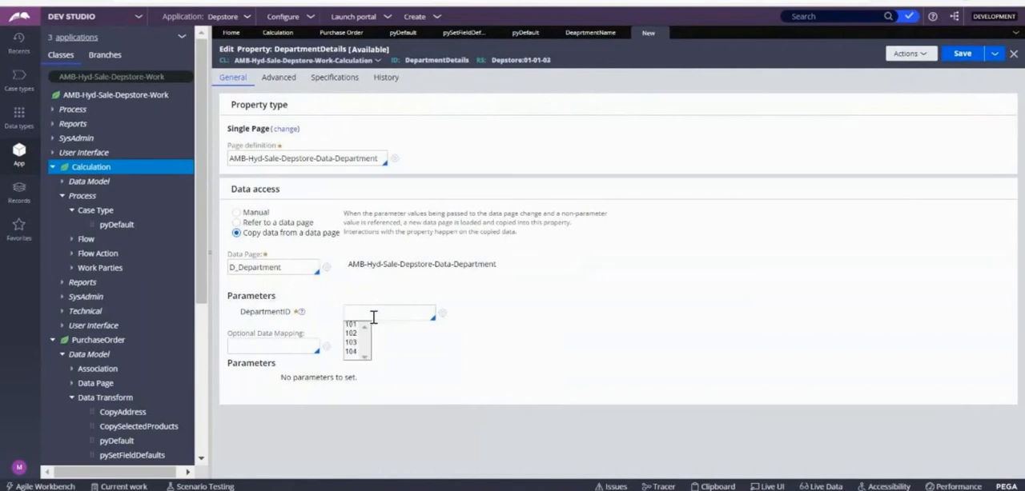
click(373, 318)
text(.DepartmentName)
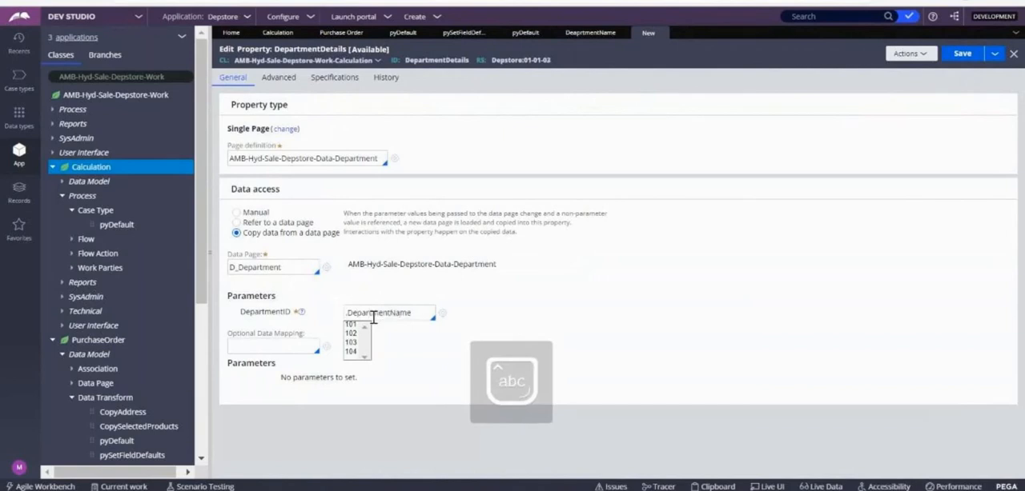
click(952, 56)
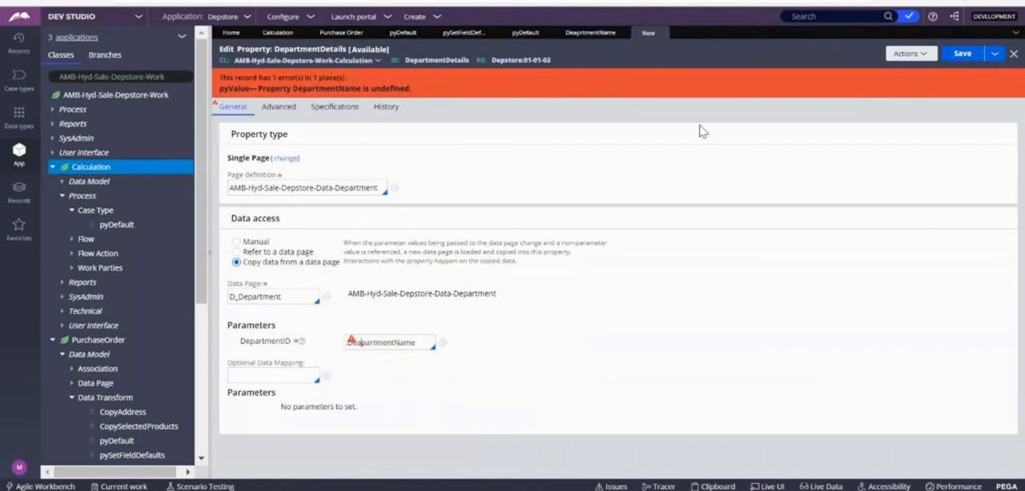
click(964, 57)
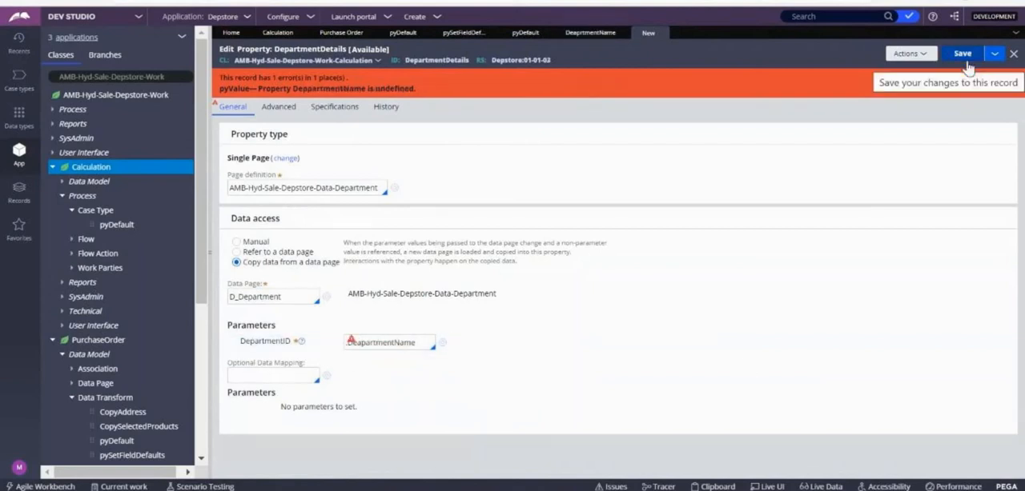
Step: Copy the identifier of the DeaprtmentName property, set the DepartmentID parameter to .DeaprtmentName, and save the DepartmentDetails property
click(570, 35)
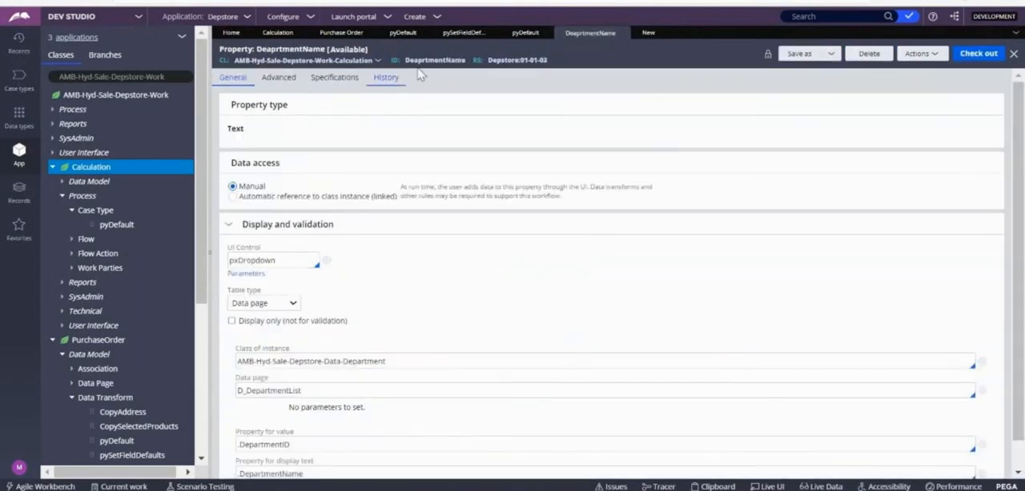
double_click(449, 60)
key(ctrl+c)
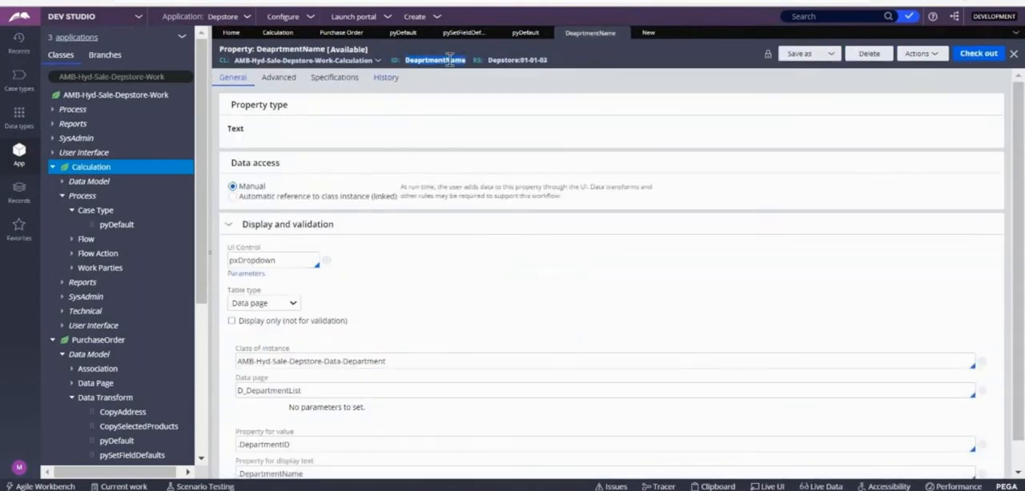
click(647, 32)
key(BackSpace)
key(BackSpace)
key(BackSpace)
key(BackSpace)
key(BackSpace)
key(BackSpace)
key(BackSpace)
key(BackSpace)
key(BackSpace)
key(BackSpace)
key(BackSpace)
key(ctrl+v)
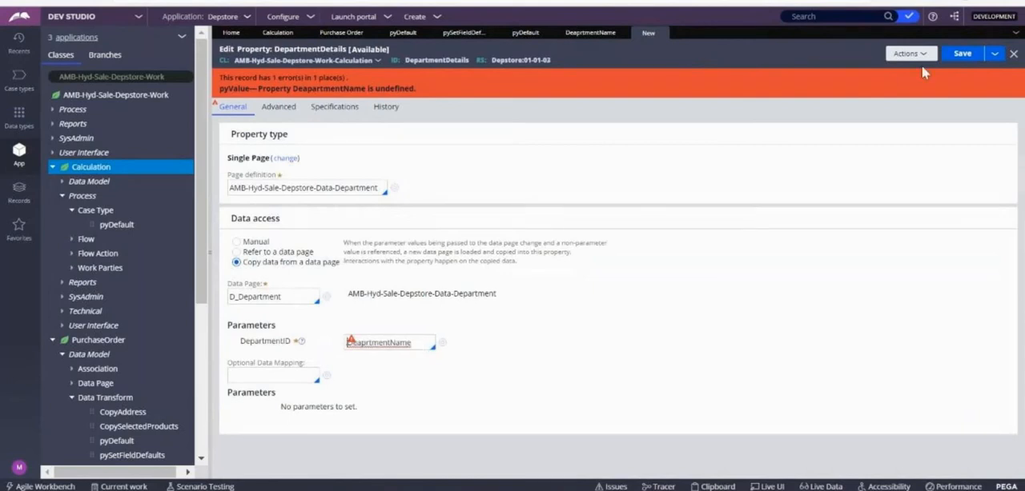
click(960, 54)
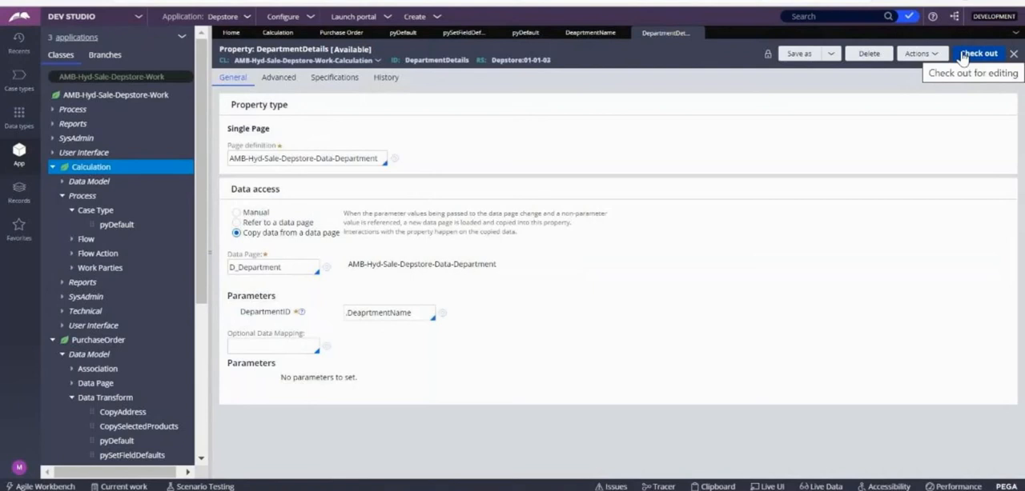
Step: Close the Calculation case type's pyDefault record and return to the DeaprtmentName property
click(522, 36)
click(545, 33)
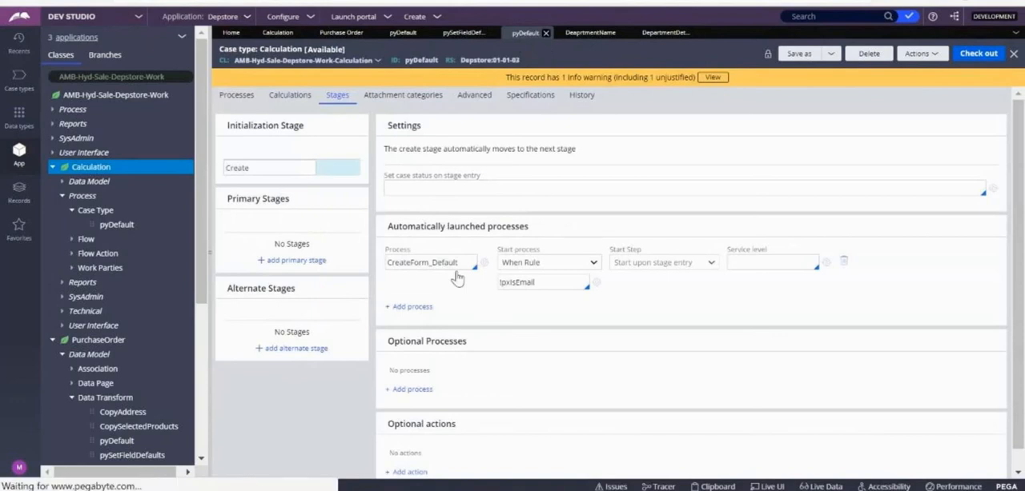
click(350, 35)
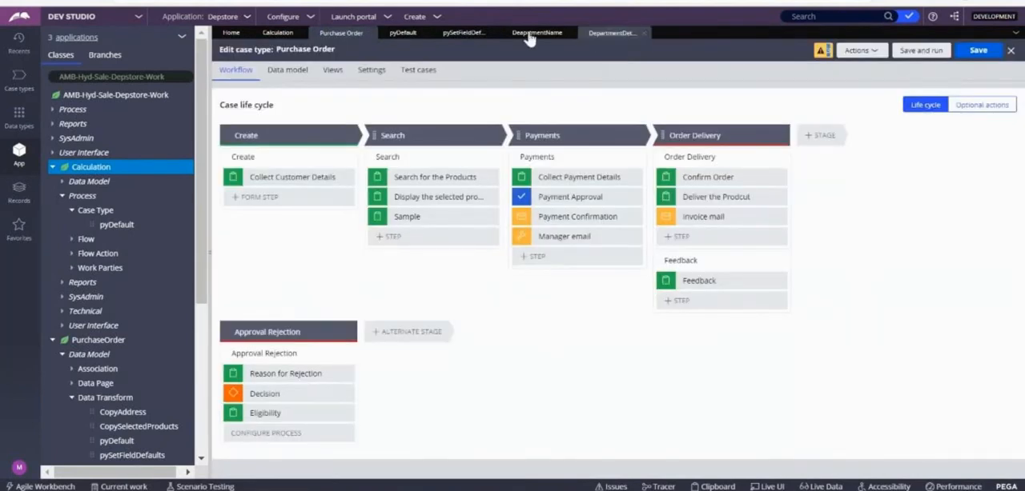
click(518, 36)
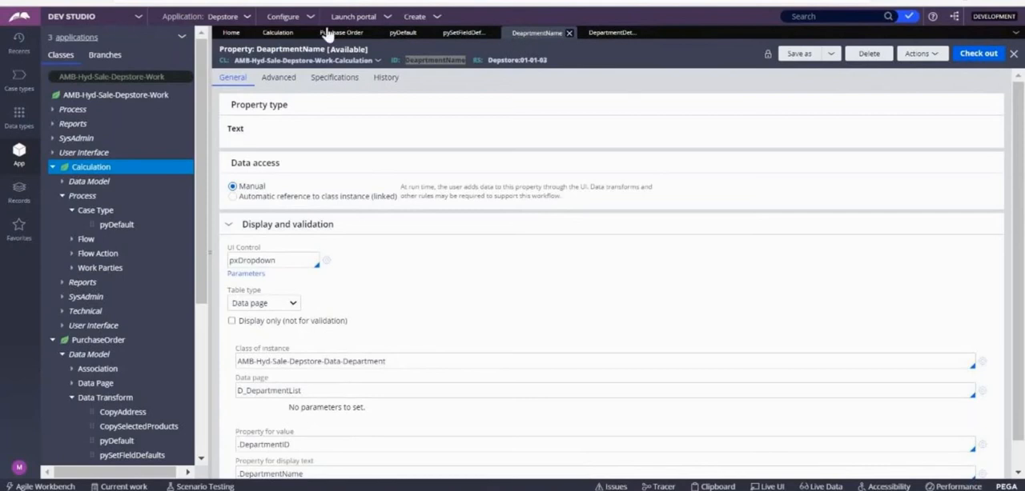
Step: Create a section labelled SearchDepartment for the Calculation class and convert it to the full section editor
right_click(91, 175)
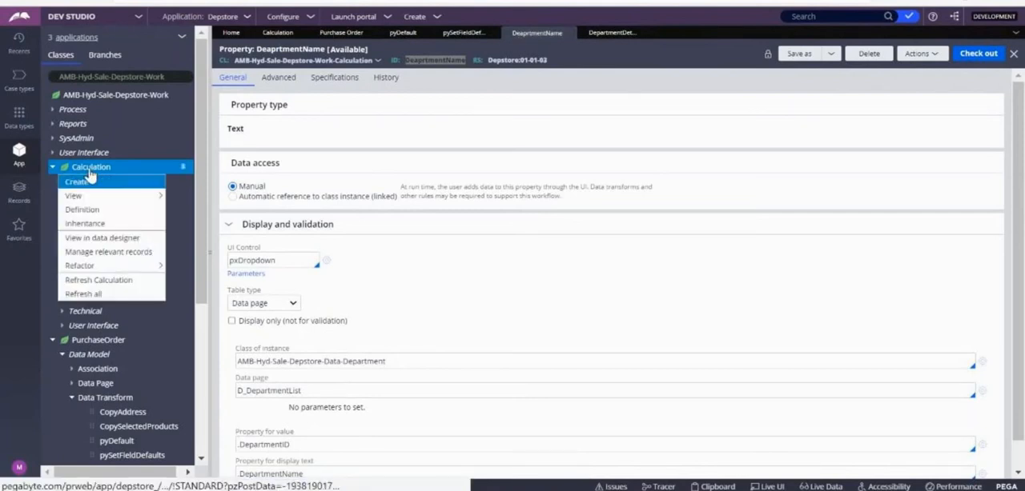
mouse_move(94, 196)
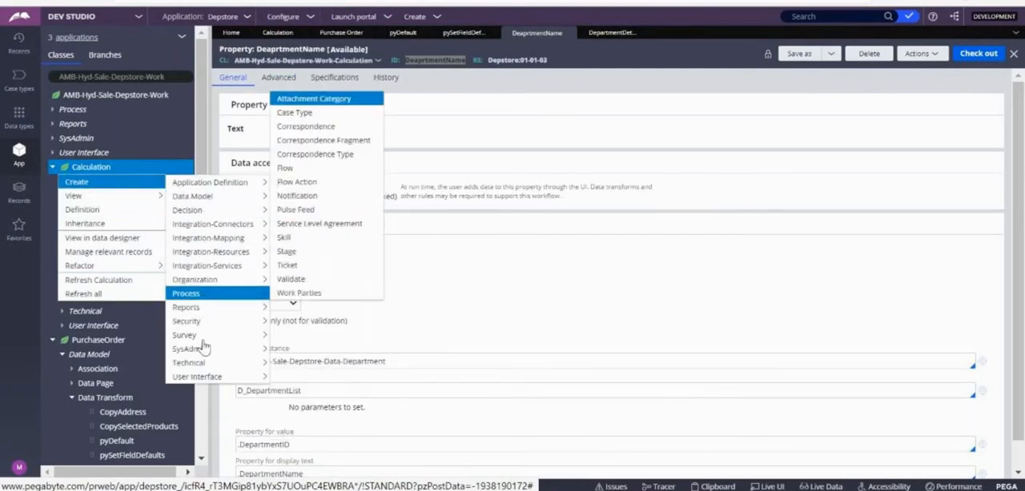
mouse_move(200, 377)
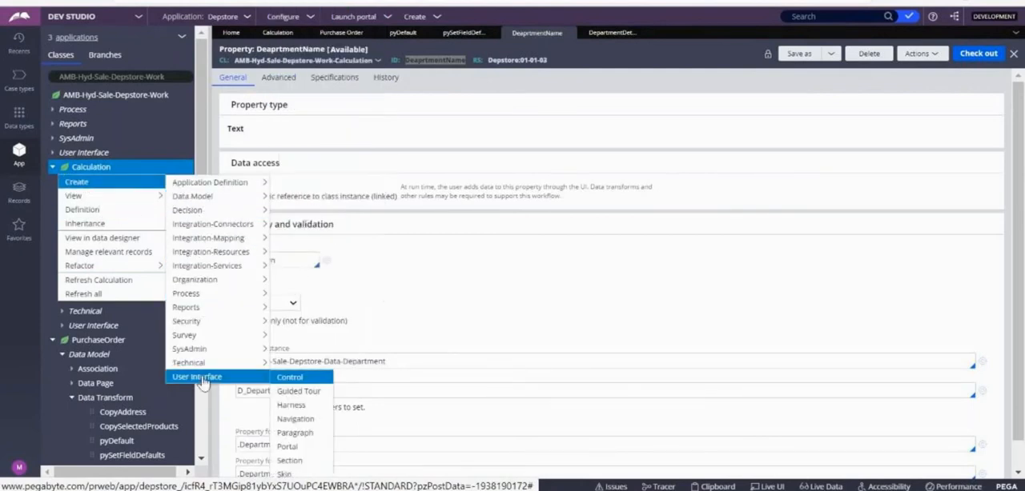
click(298, 461)
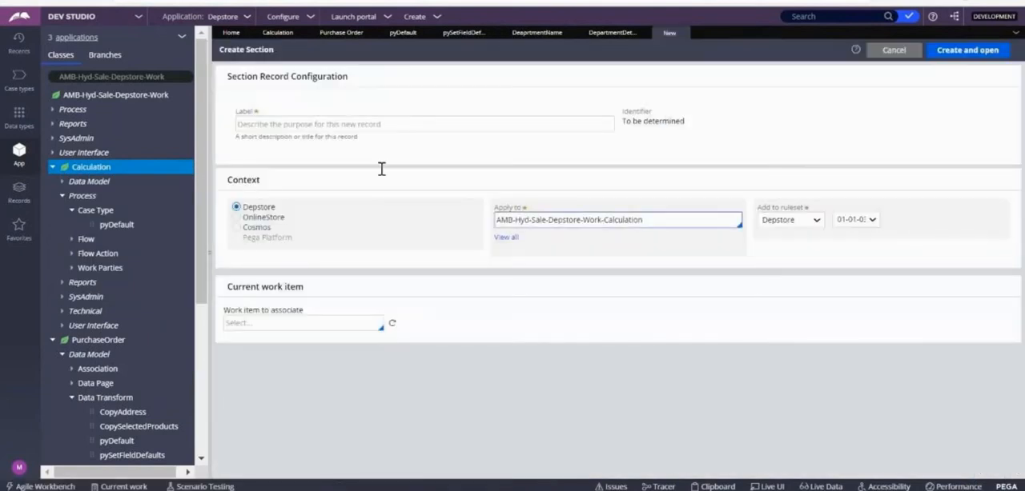
click(312, 129)
text(SearchDepartment)
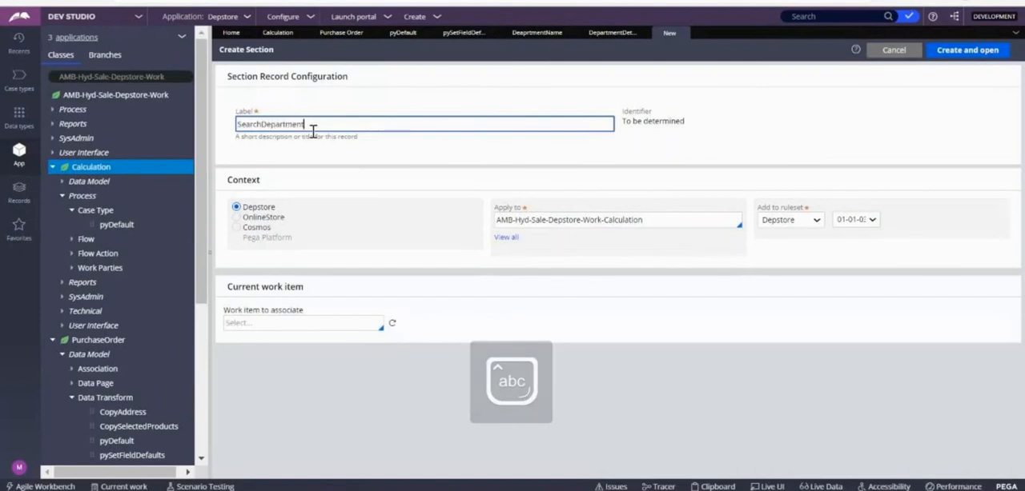
key(Tab)
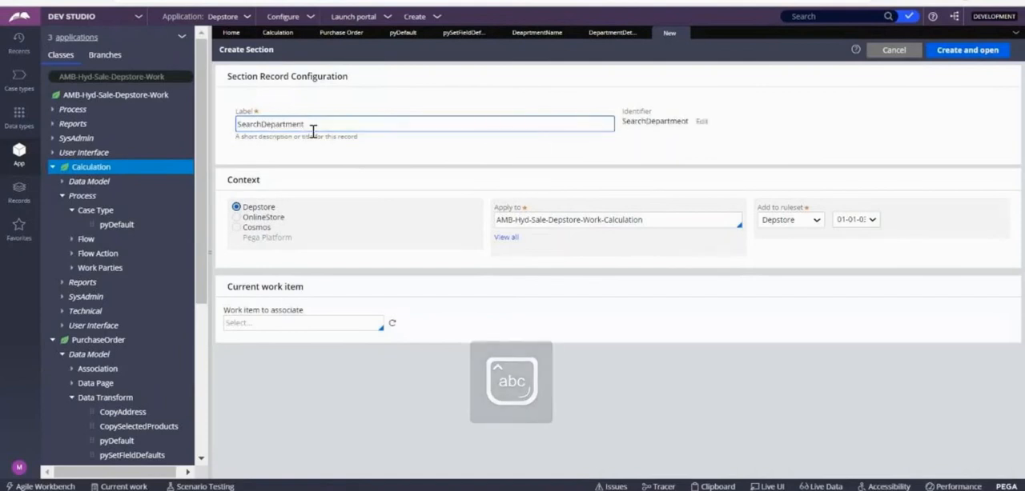
click(972, 53)
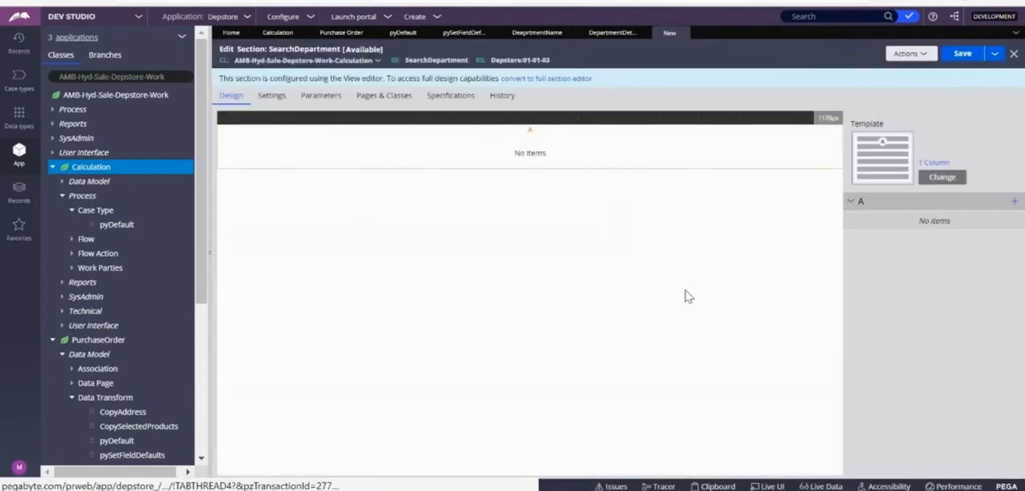
click(567, 78)
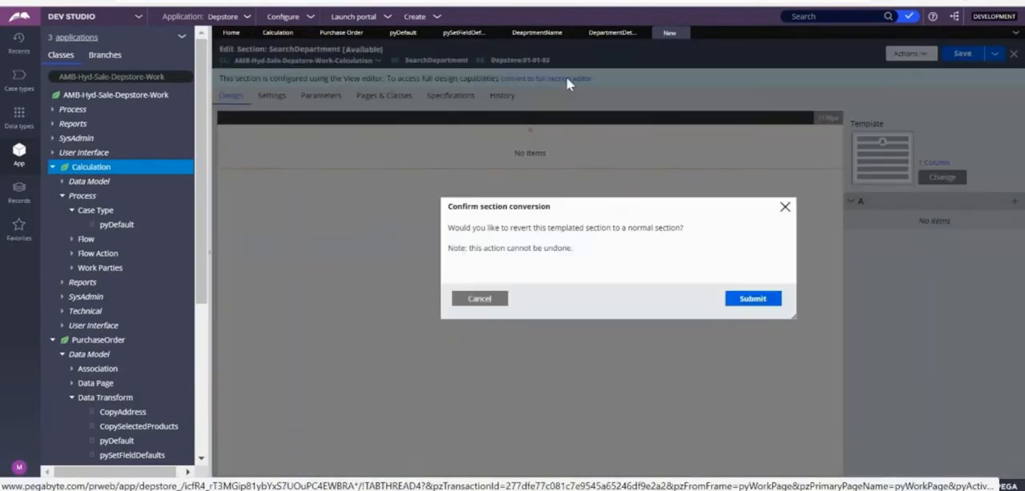
click(745, 298)
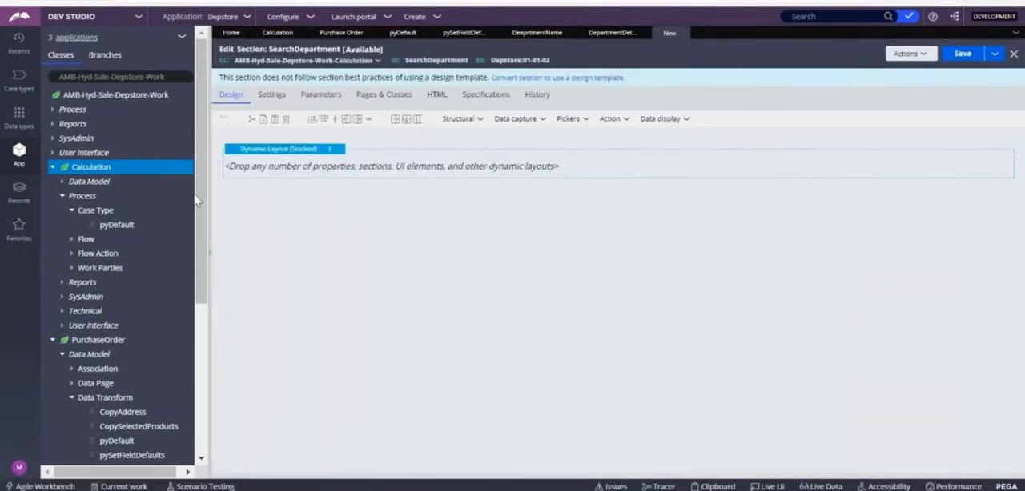
Step: Place the Calculation properties DeaprtmentName and DepartmentDetails in the section's stacked dynamic layout
click(281, 170)
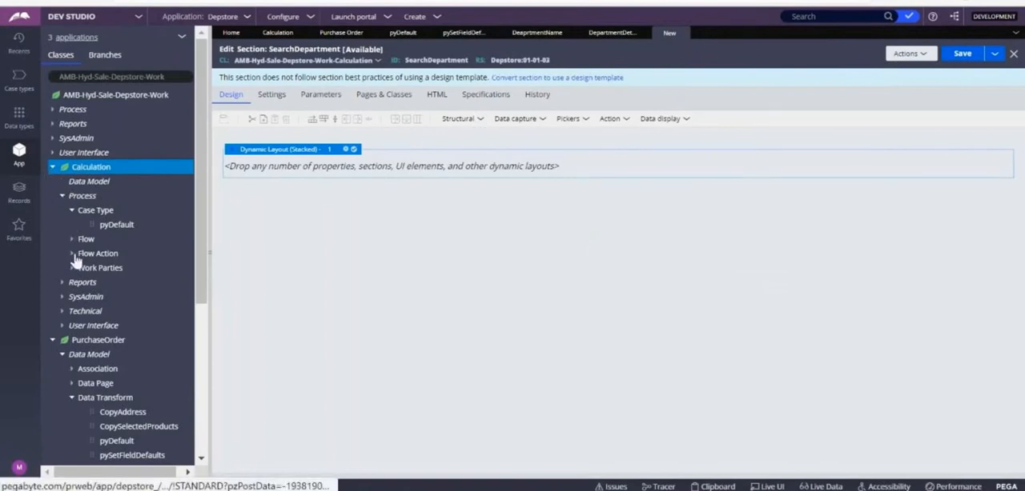
click(72, 226)
drag(94, 240, 311, 171)
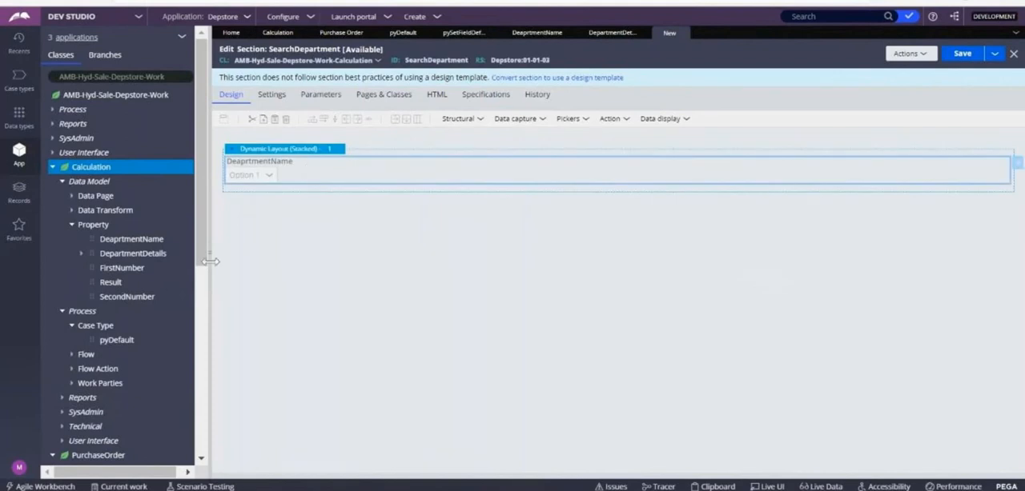
drag(100, 255, 315, 206)
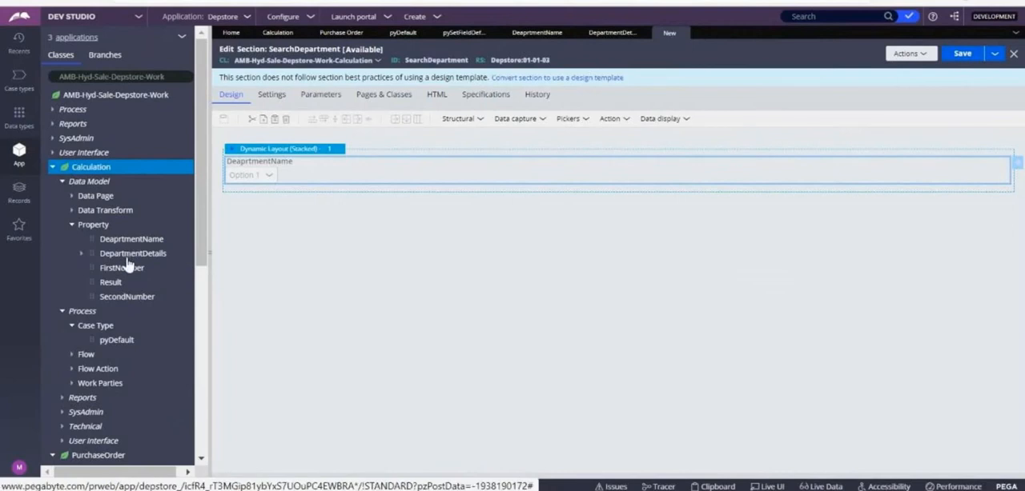
click(90, 252)
drag(91, 253, 331, 211)
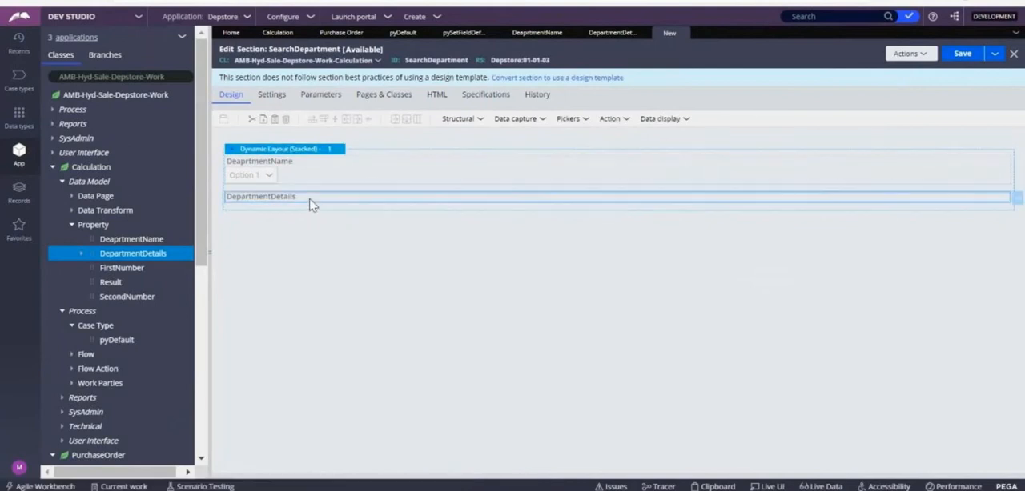
scroll(312, 205, left, 5)
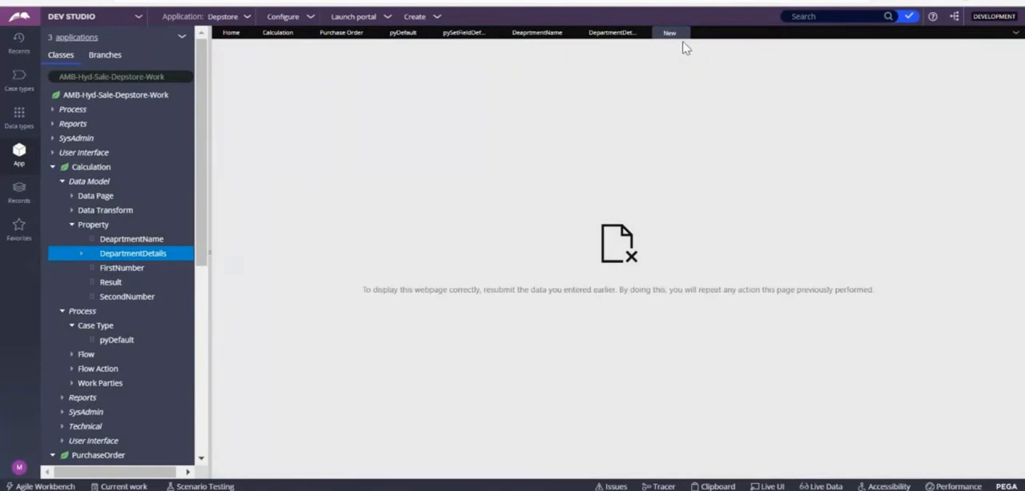
Step: Reload the workspace, reopen the DepartmentDetails and DeaprtmentName records, and bring back the application's class explorer
click(669, 36)
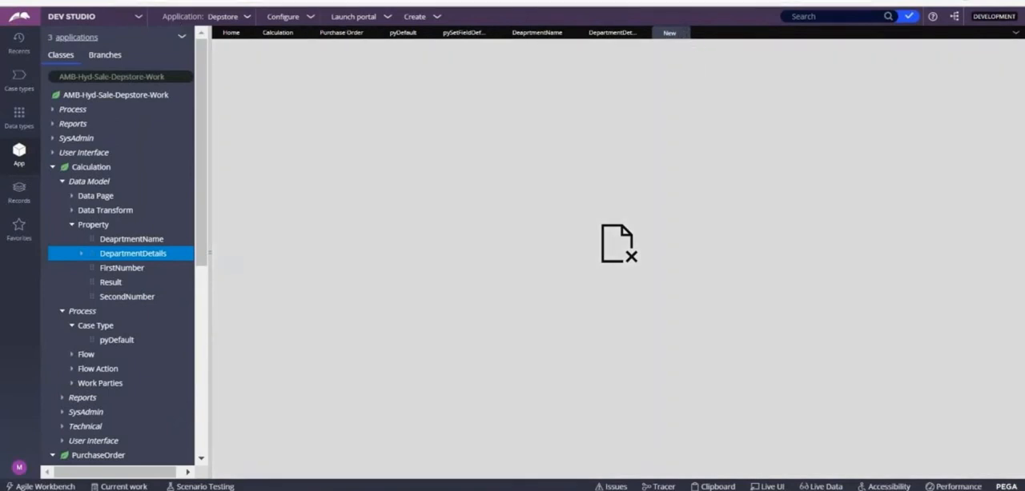
click(97, 2)
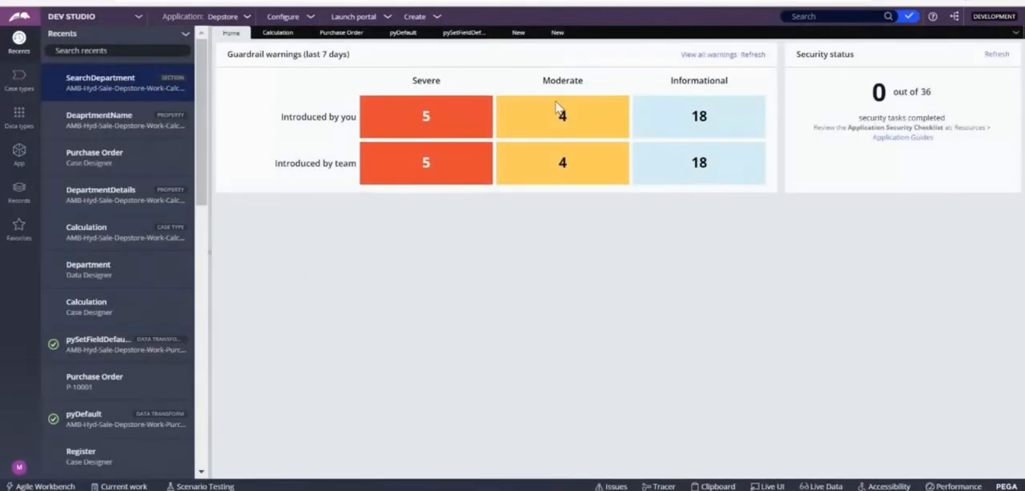
click(557, 32)
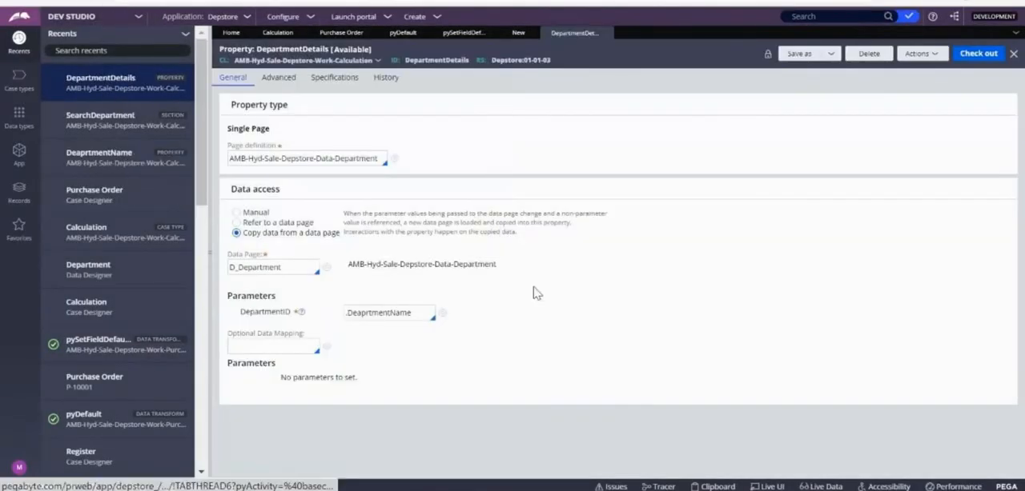
click(517, 32)
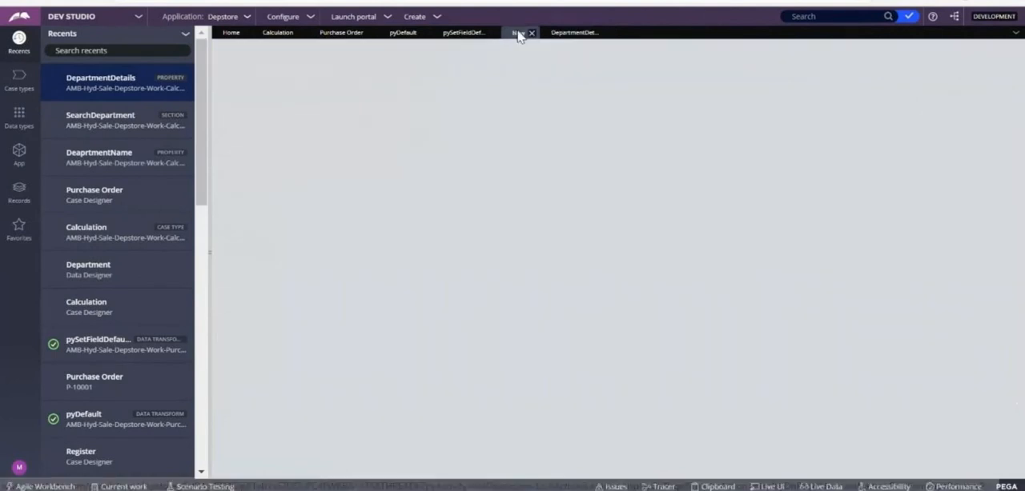
click(19, 152)
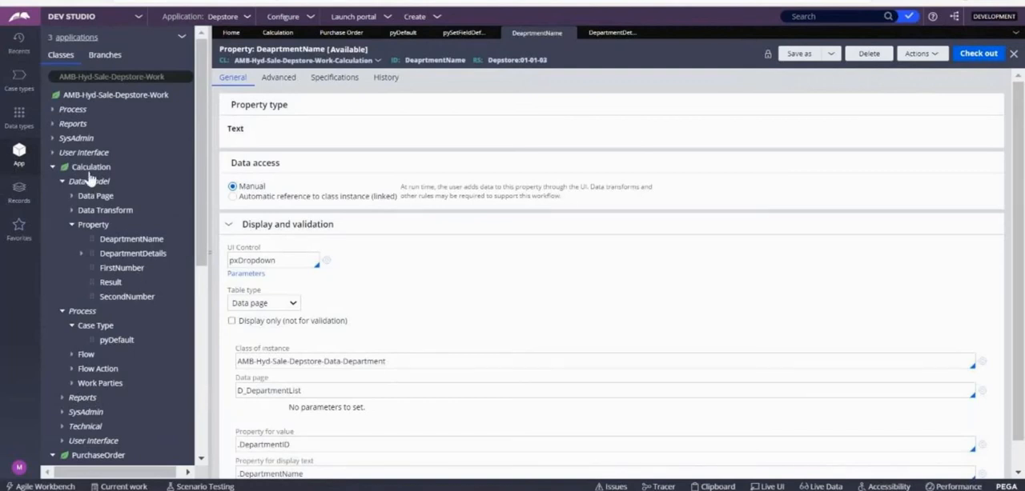
Step: Create the SearchDepartment section again, applied to AMB-Hyd-Sale-Depstore-Work-Calculation in the Depstore ruleset, and open it
click(89, 171)
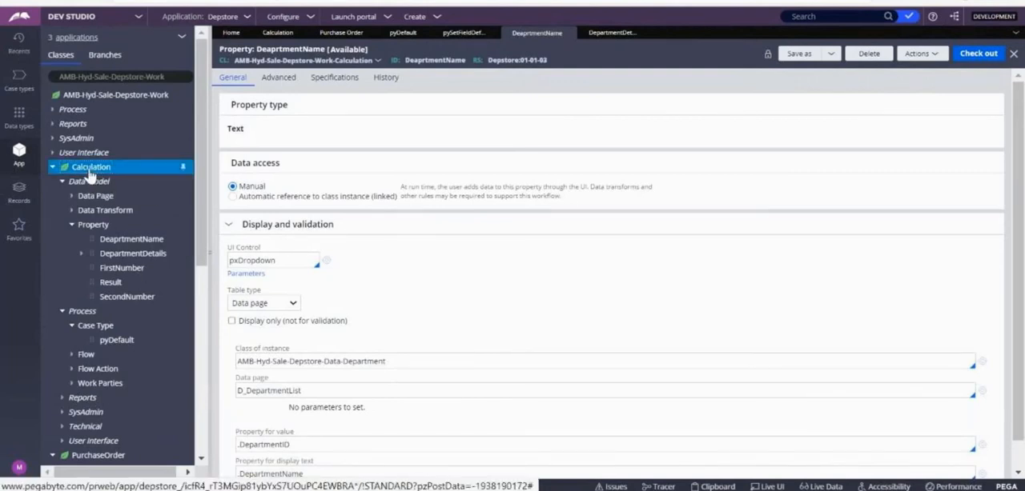
right_click(90, 170)
mouse_move(81, 186)
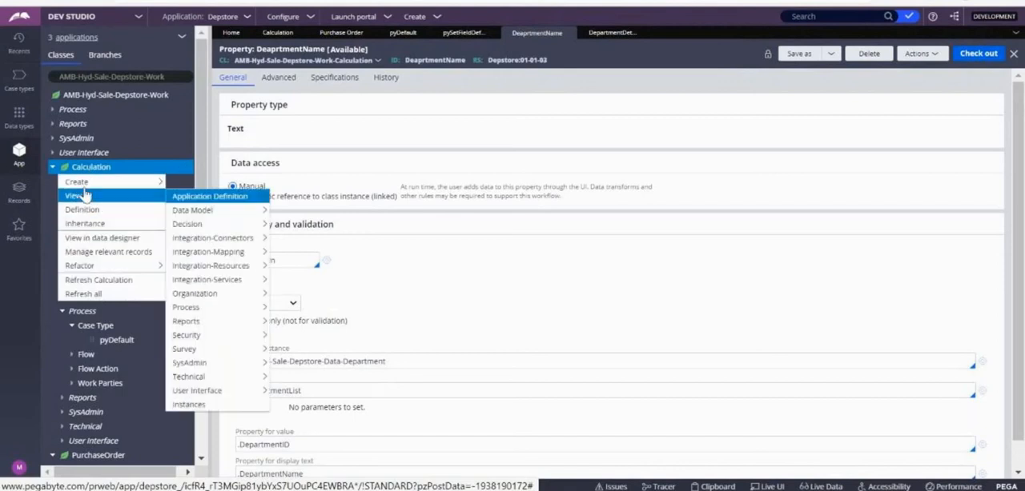
mouse_move(200, 377)
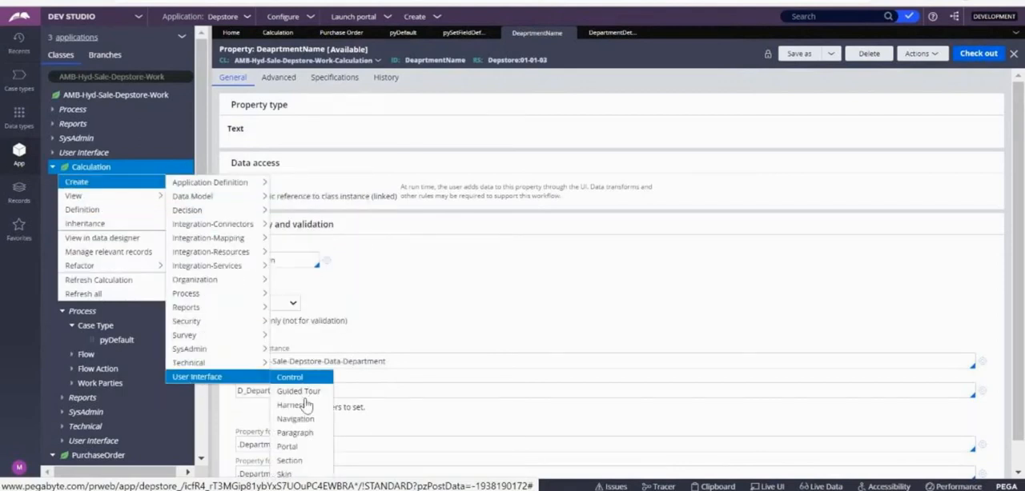
click(289, 462)
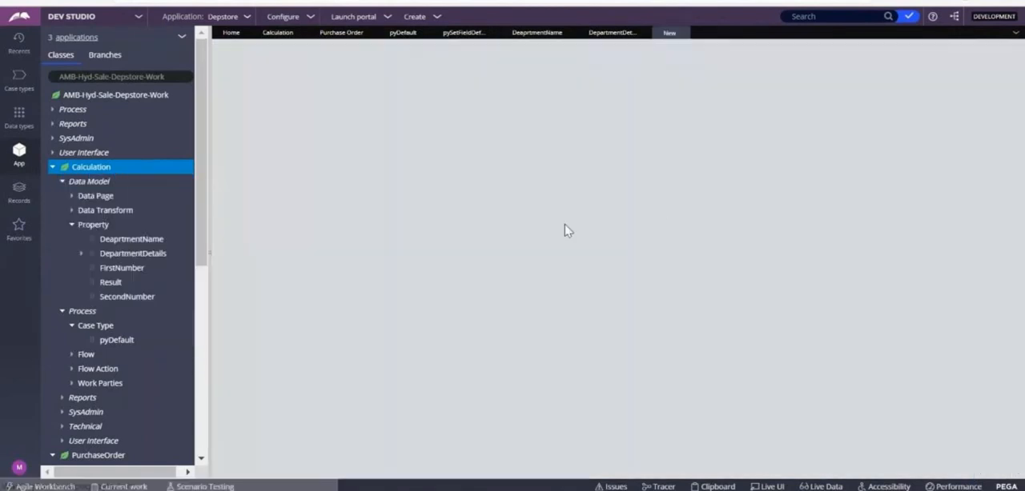
key(Caps_Lock)
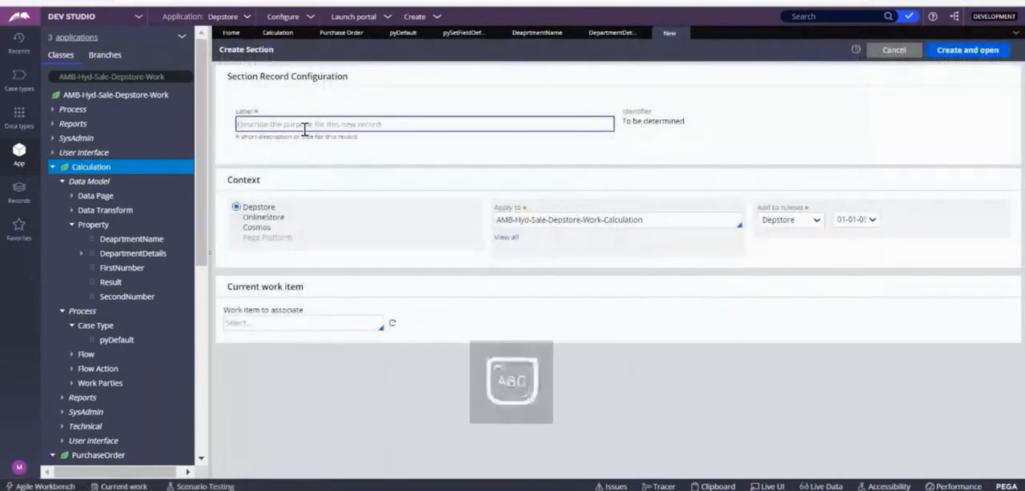
text(S)
key(Caps_Lock)
text(earchEm)
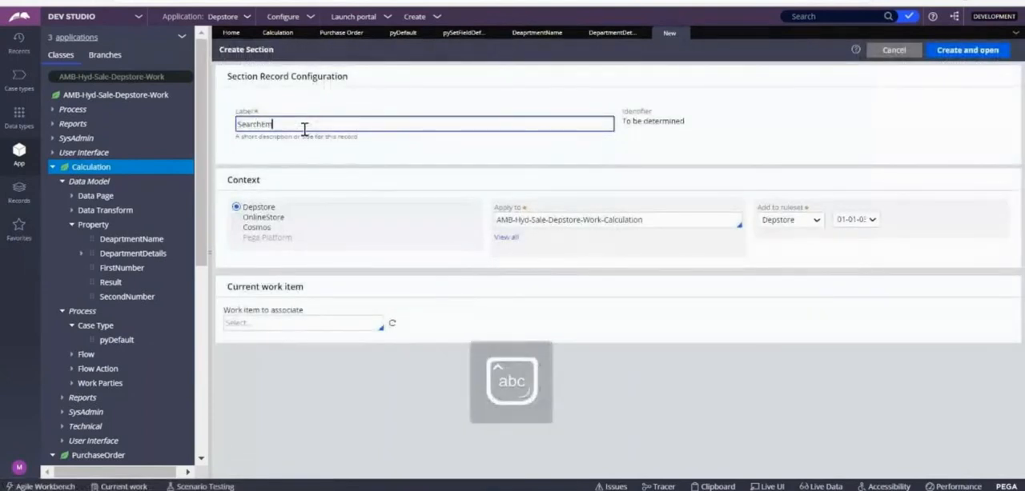
key(BackSpace)
key(BackSpace)
key(BackSpace)
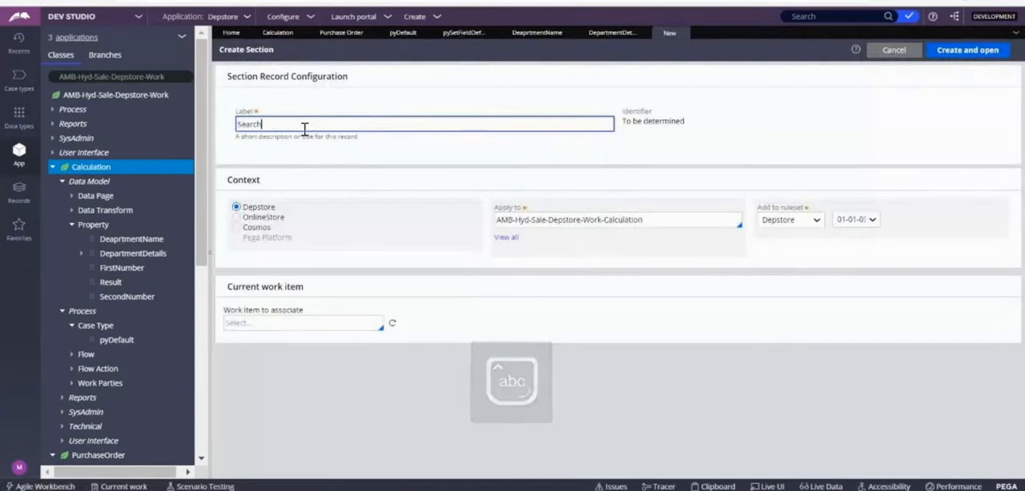
text(Department)
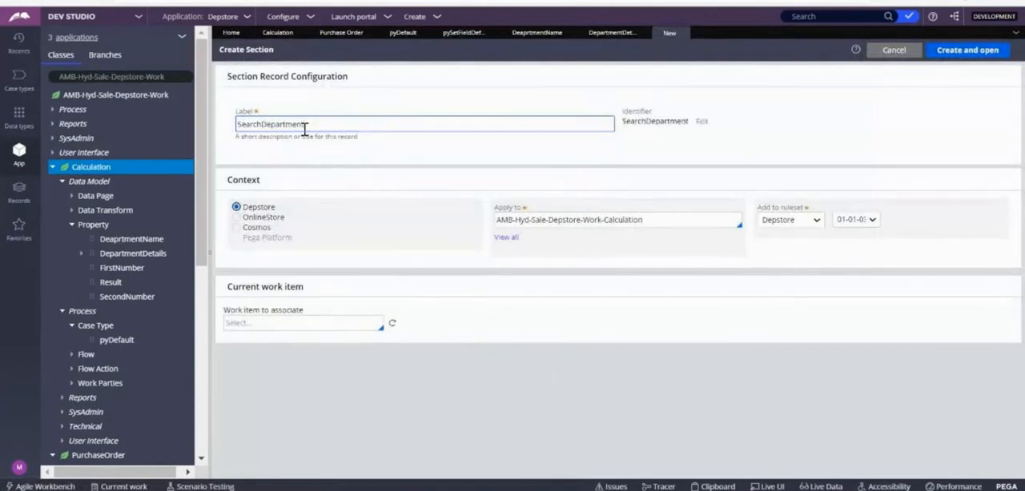
click(953, 53)
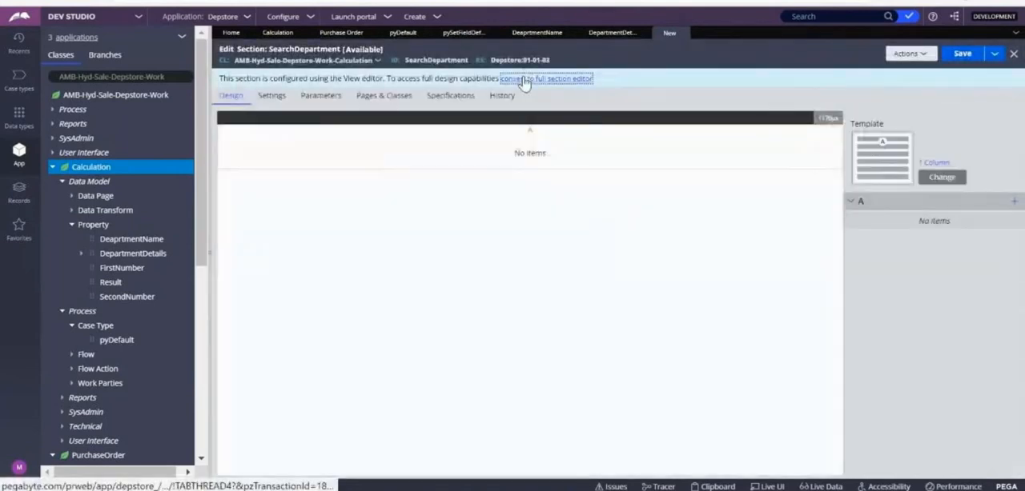
Step: Convert the SearchDepartment section to the full section editor and place the DeaprtmentName property in its dynamic layout
click(532, 78)
click(753, 298)
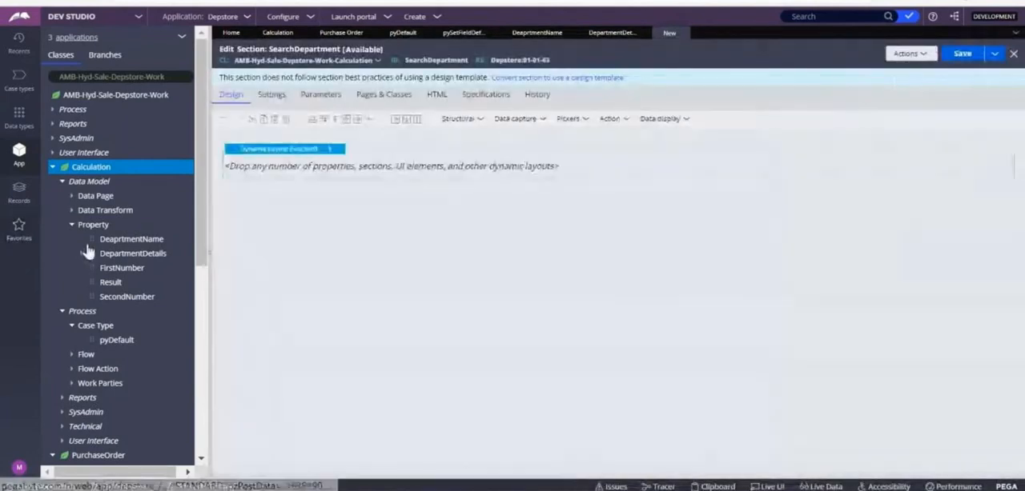
click(272, 160)
drag(276, 163, 286, 172)
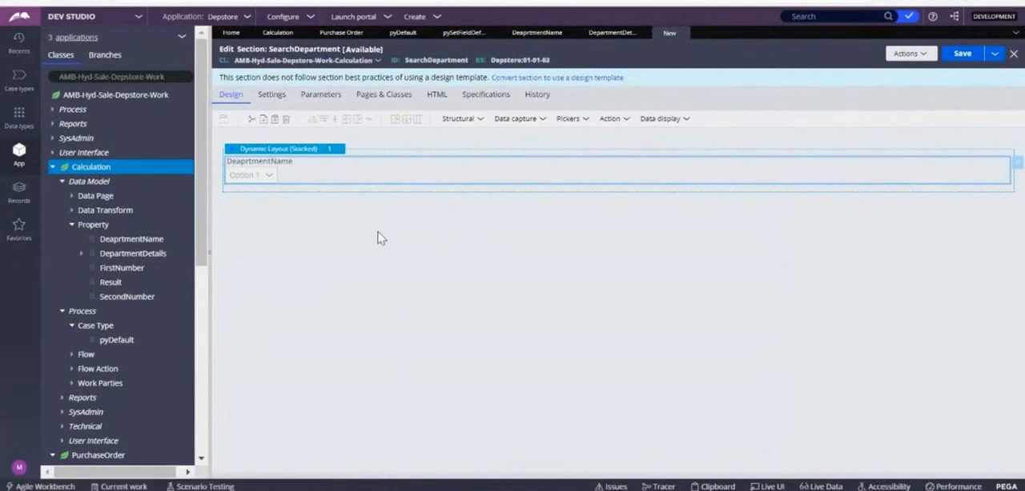
Step: Expand the DepartmentDetails property, then switch the class explorer to AMB-Hyd-Sale-Depstore-Data and expand its Department class
click(82, 255)
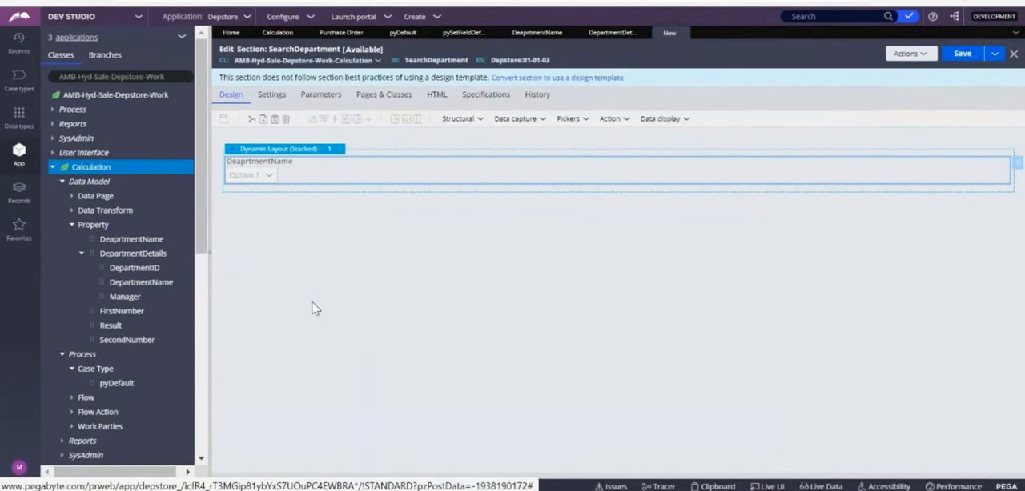
click(176, 77)
key(BackSpace)
key(BackSpace)
key(BackSpace)
key(BackSpace)
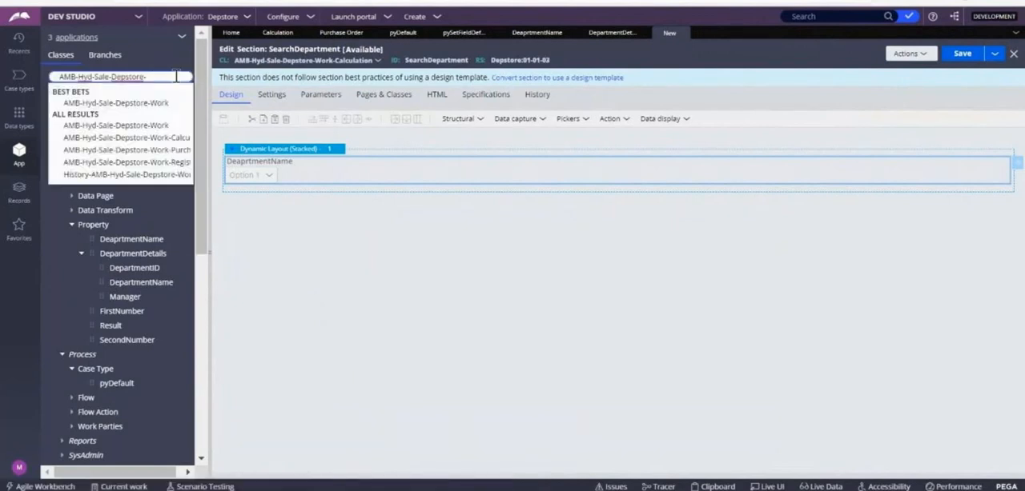
key(Down)
key(Down)
key(Up)
key(Return)
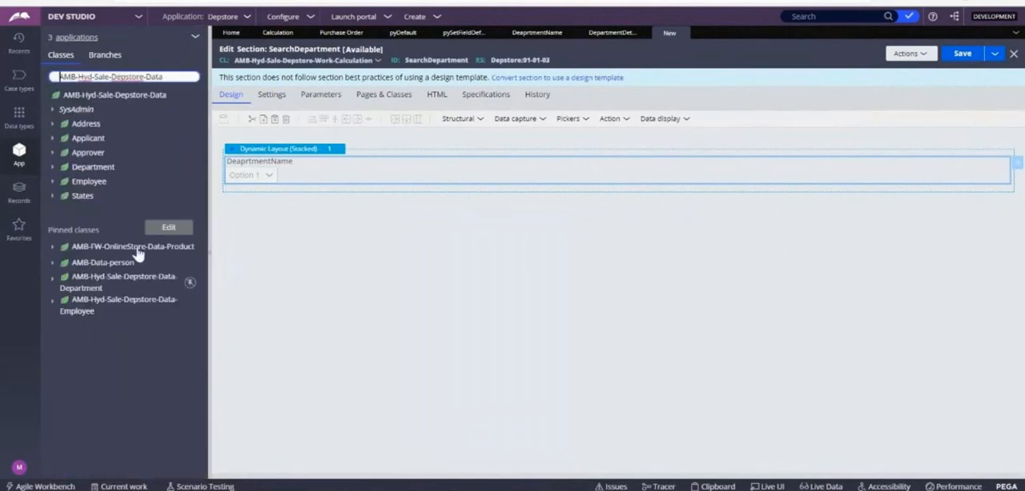
click(52, 168)
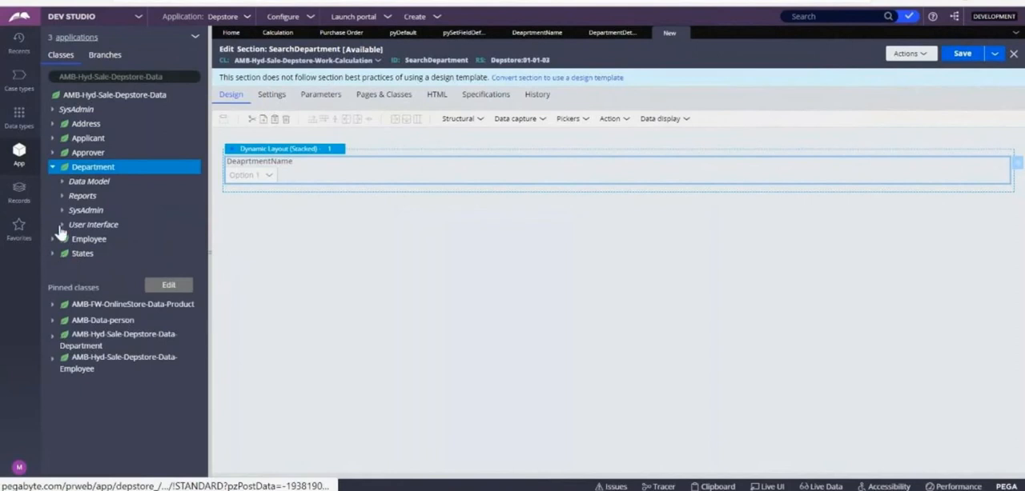
Step: Review the AddData section of the Department data class, then close it to return to the SearchDepartment section
click(62, 225)
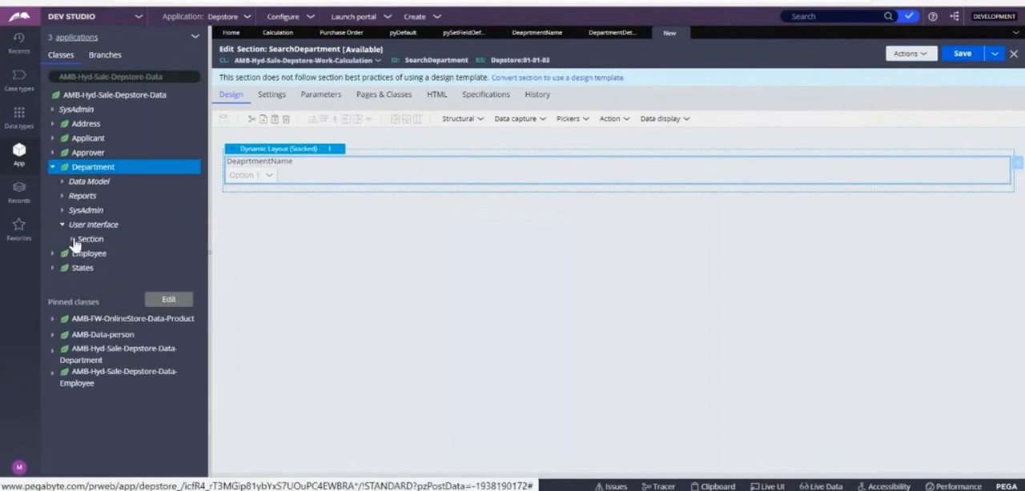
click(72, 239)
click(116, 256)
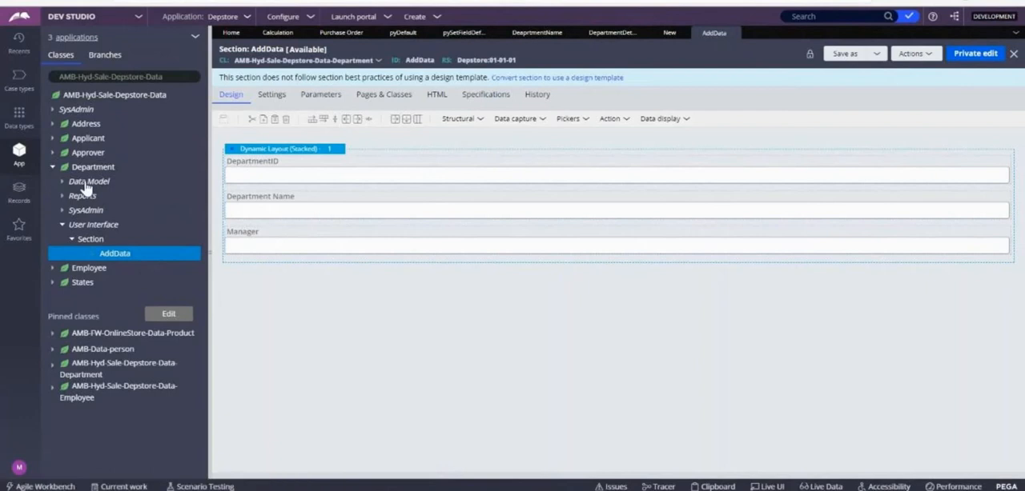
click(737, 33)
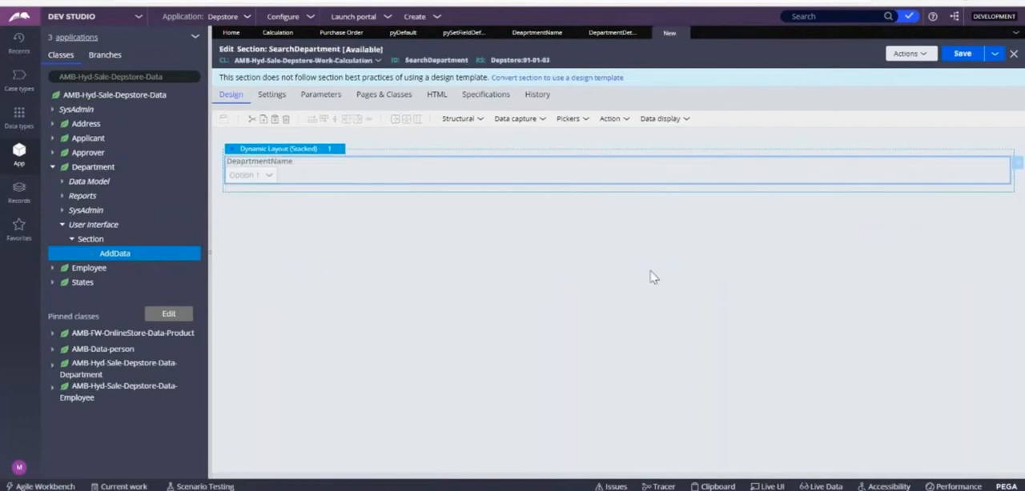
Step: Embed a section below the DeaprtmentName dropdown and set its page context to Use clipboard page
click(483, 119)
drag(521, 272, 305, 201)
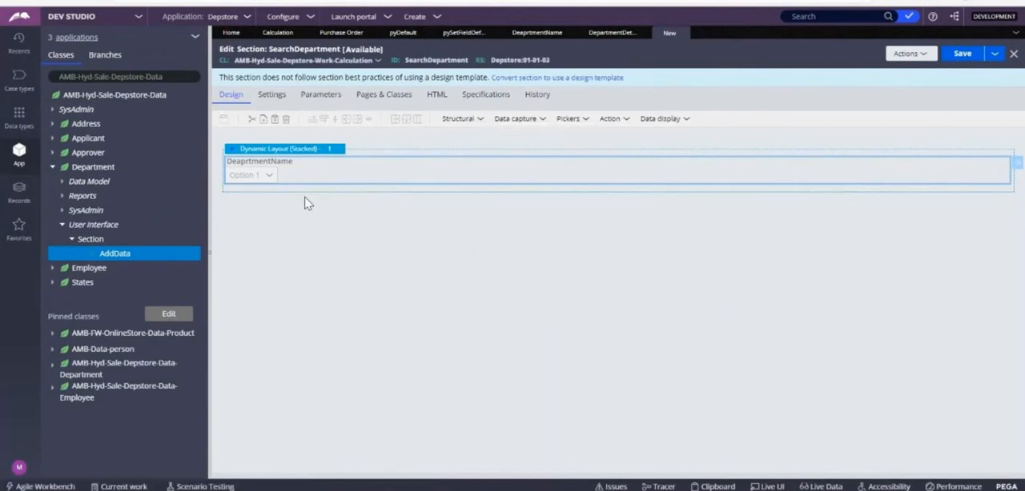
click(482, 119)
drag(487, 269, 281, 200)
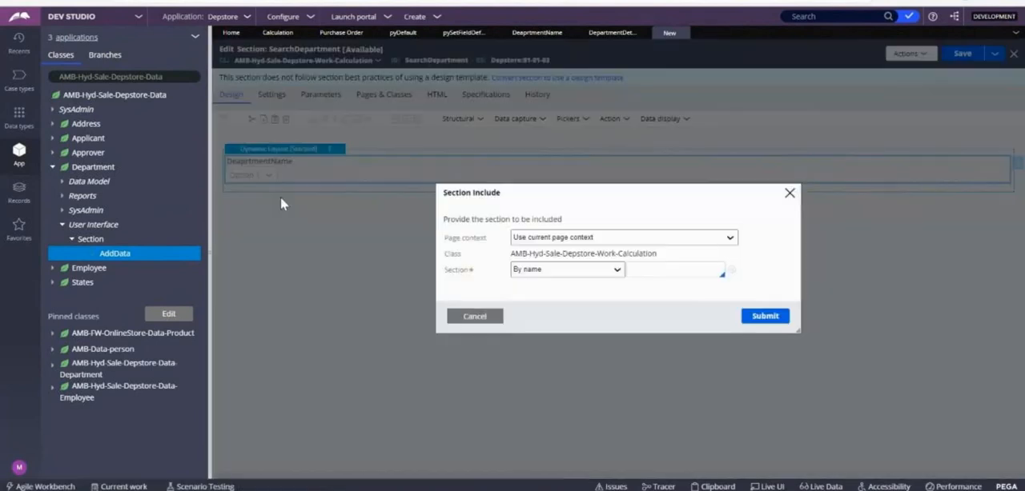
click(589, 239)
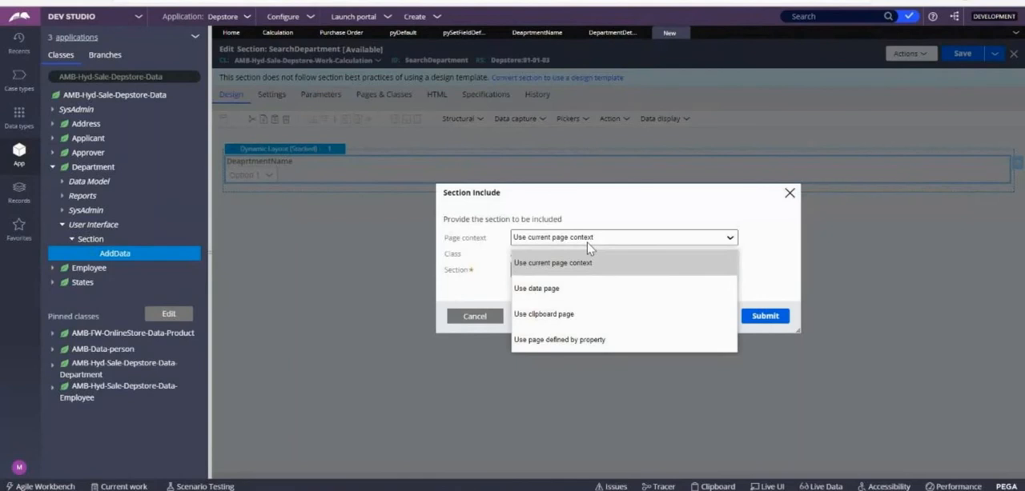
click(548, 339)
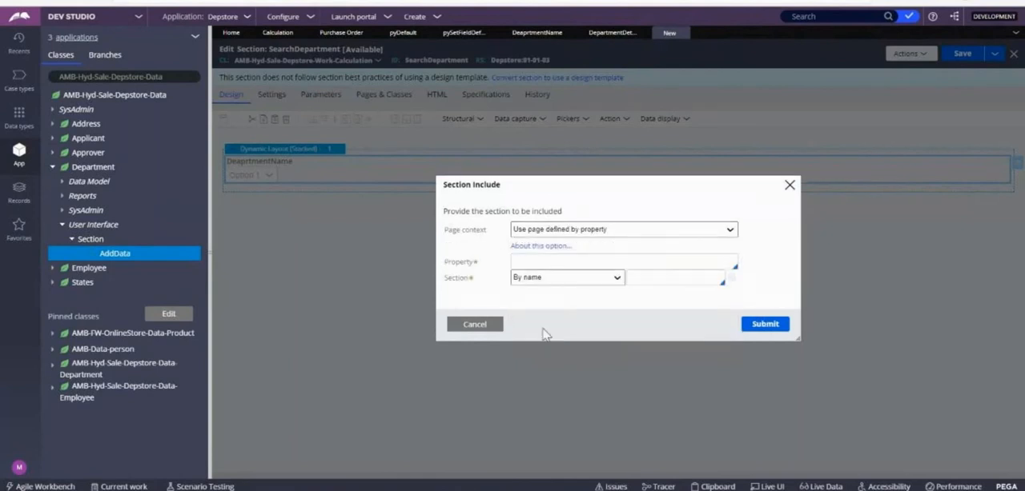
click(560, 232)
right_click(560, 236)
click(538, 245)
click(540, 232)
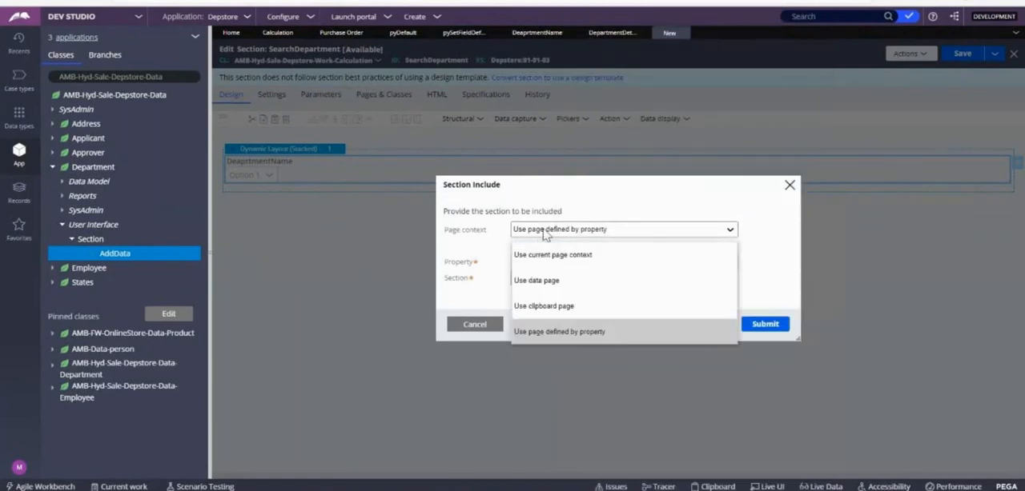
click(532, 304)
Step: Set the embedded section's class to AMB-Hyd-Sale-Depstore-Data-Department
click(675, 247)
key(BackSpace)
key(BackSpace)
key(BackSpace)
key(BackSpace)
key(BackSpace)
key(BackSpace)
key(BackSpace)
key(BackSpace)
key(BackSpace)
key(BackSpace)
key(BackSpace)
key(BackSpace)
key(BackSpace)
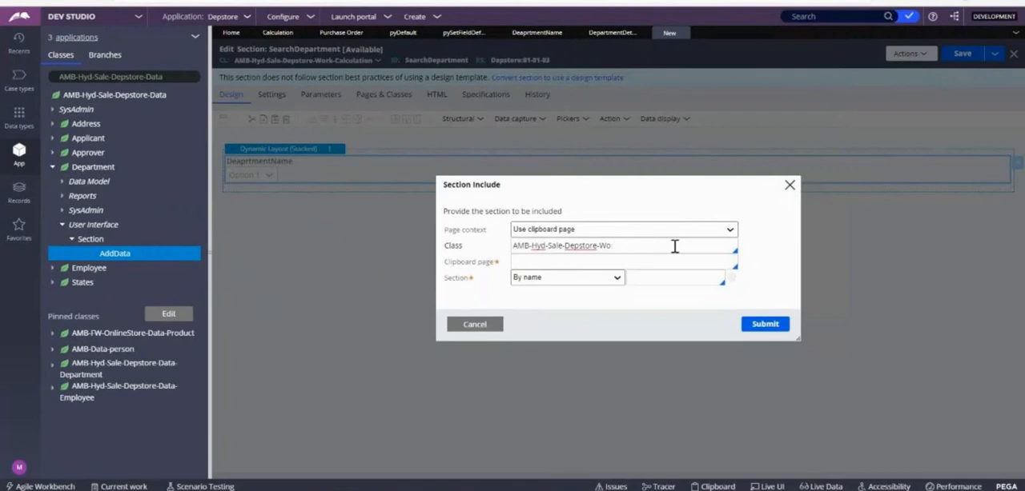
key(BackSpace)
text(Data)
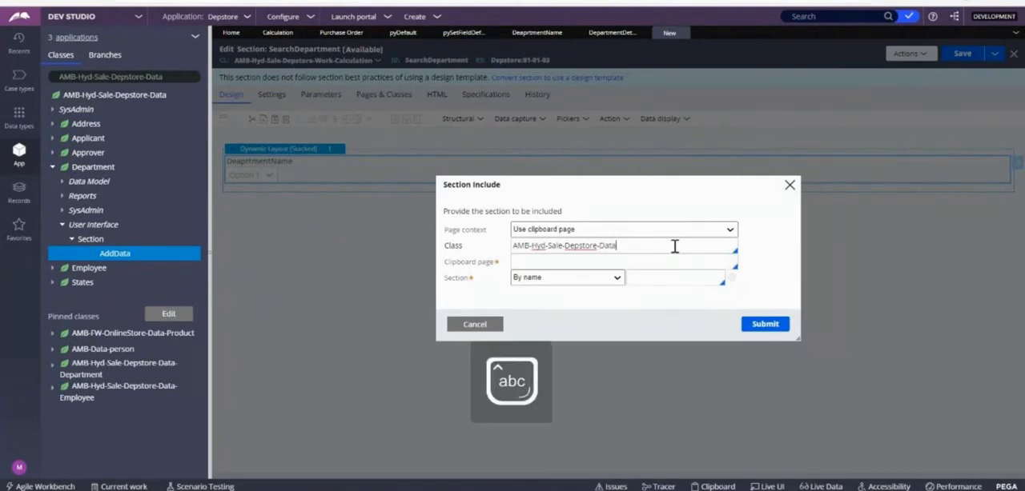
text(-D)
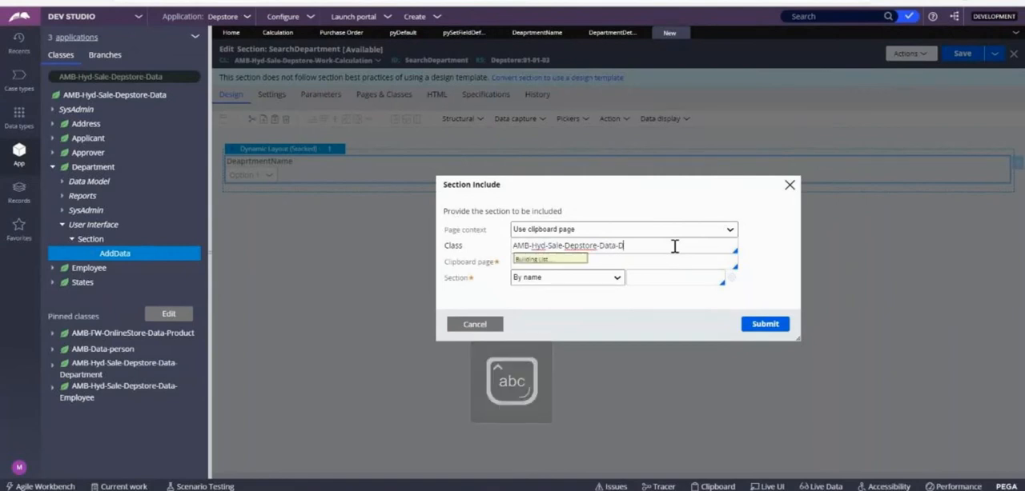
key(Return)
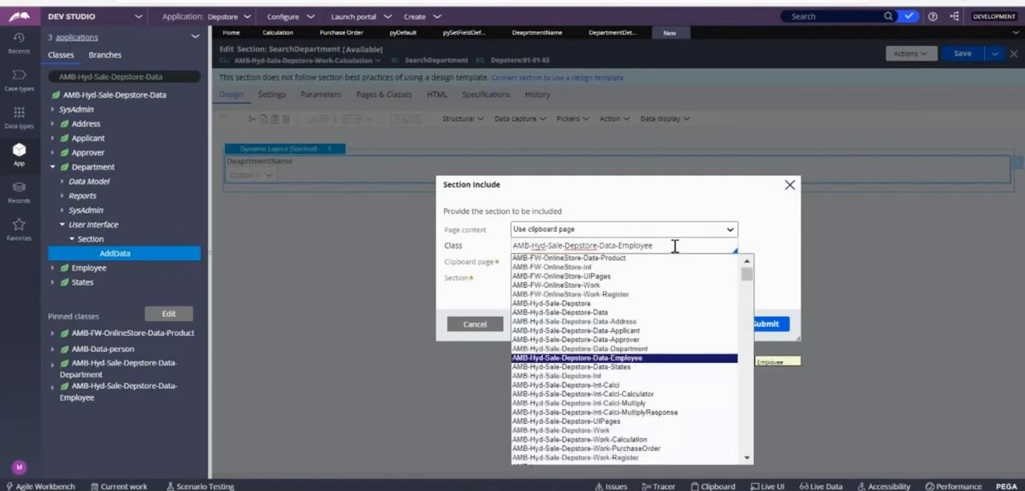
key(Up)
key(Return)
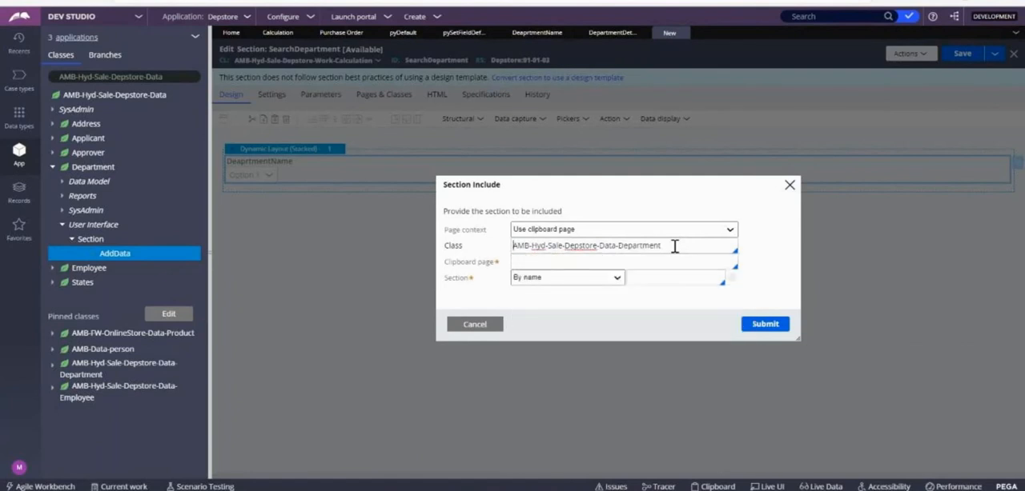
Step: Set the clipboard page to .DepartmentDetails, include the AddData section by name, and save SearchDepartment
click(554, 262)
key(Down)
key(Down)
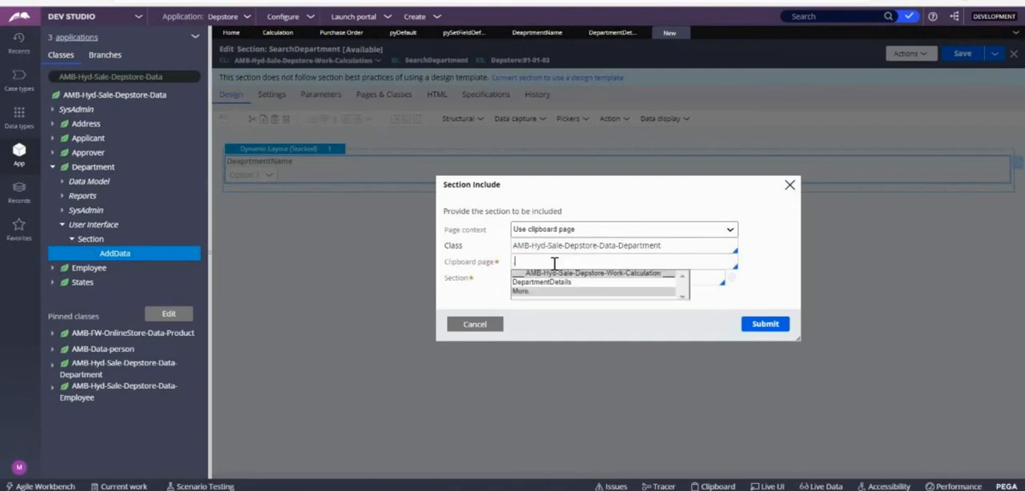
key(Return)
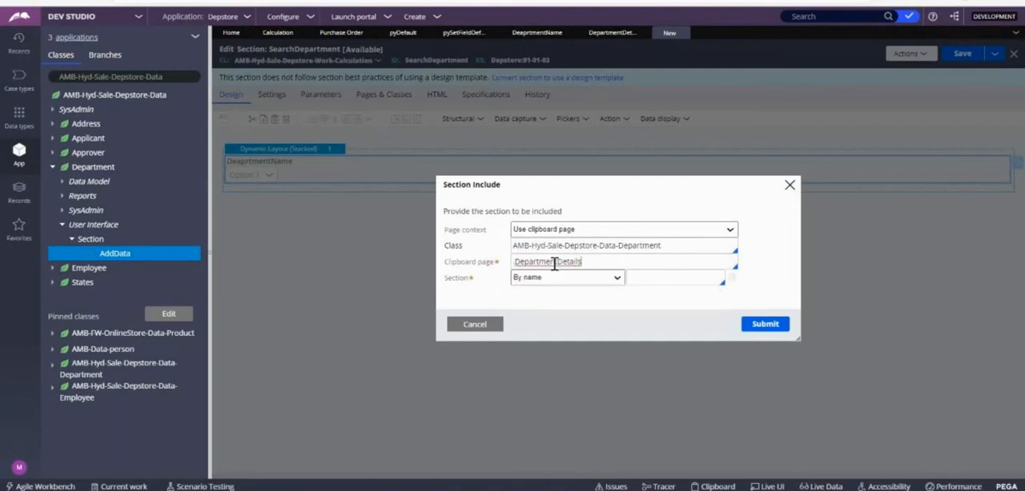
click(659, 278)
key(Down)
key(Return)
click(763, 329)
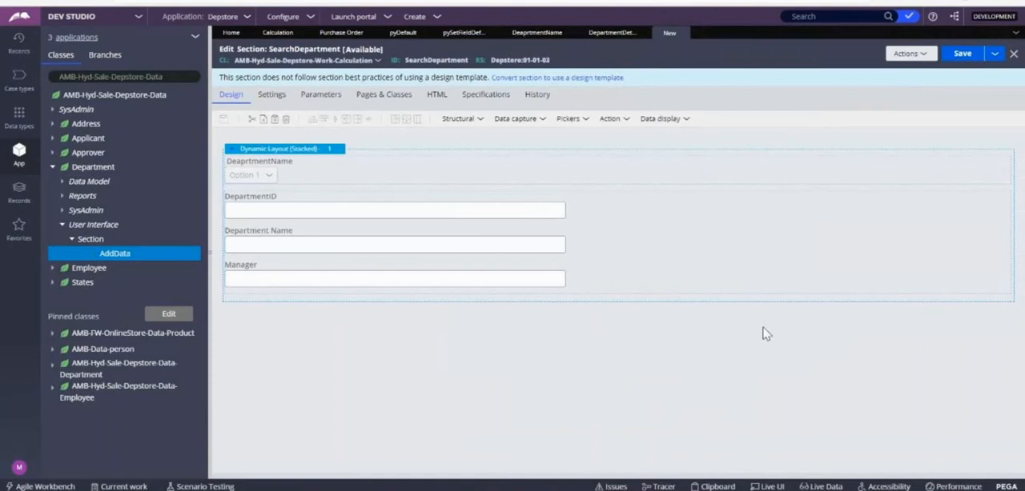
click(958, 59)
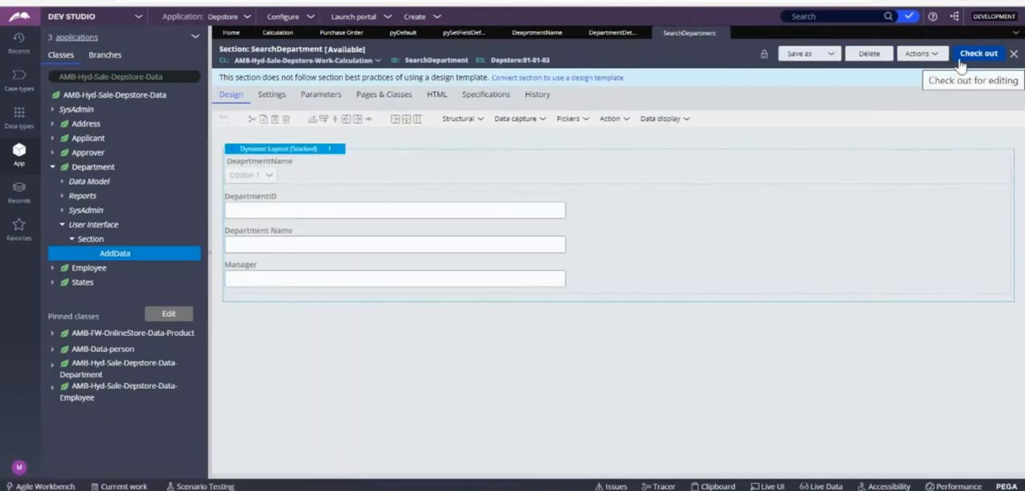
Step: Check out SearchDepartment and give the DeaprtmentName dropdown an action set that refreshes this section on the Change event
click(959, 62)
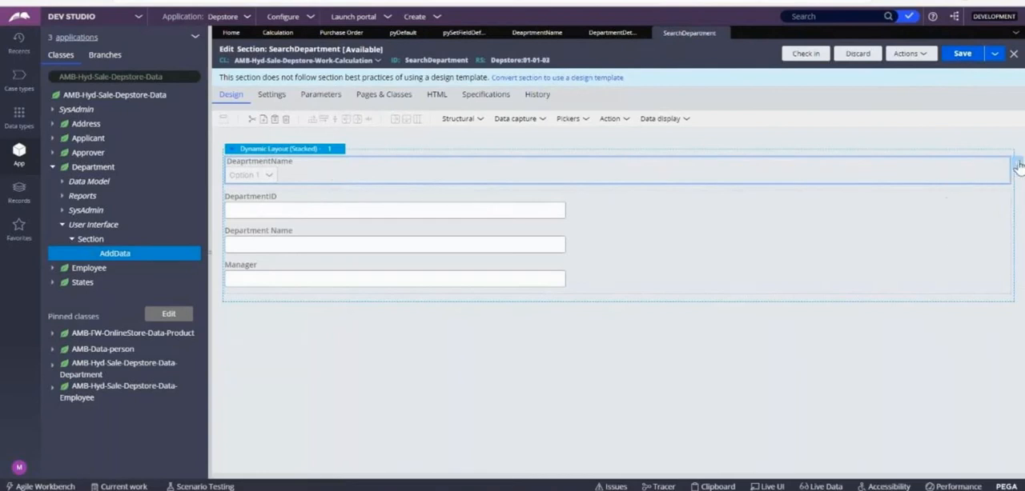
click(1018, 165)
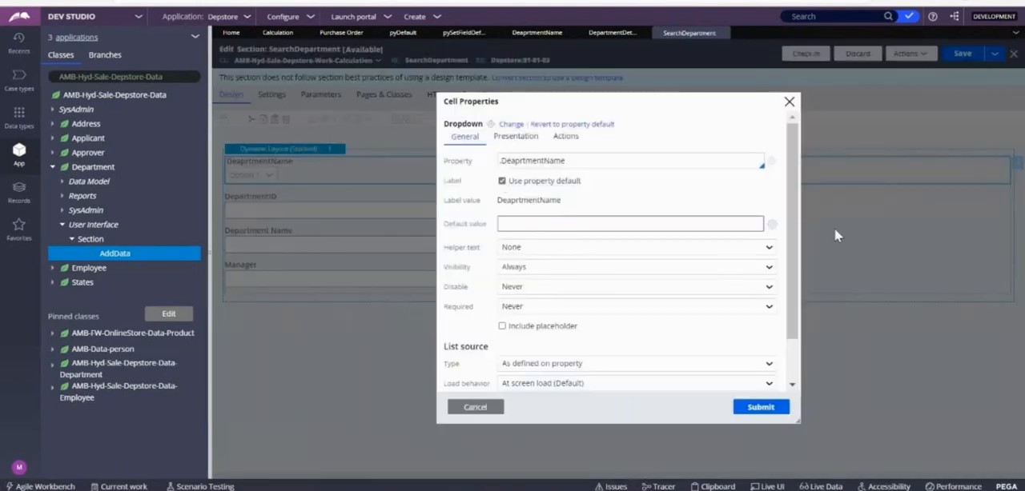
click(565, 136)
click(497, 163)
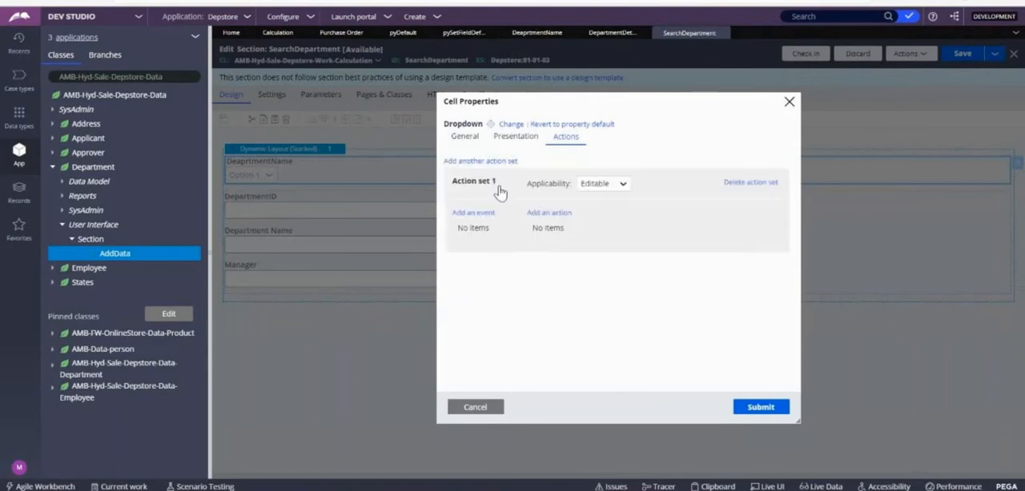
click(477, 216)
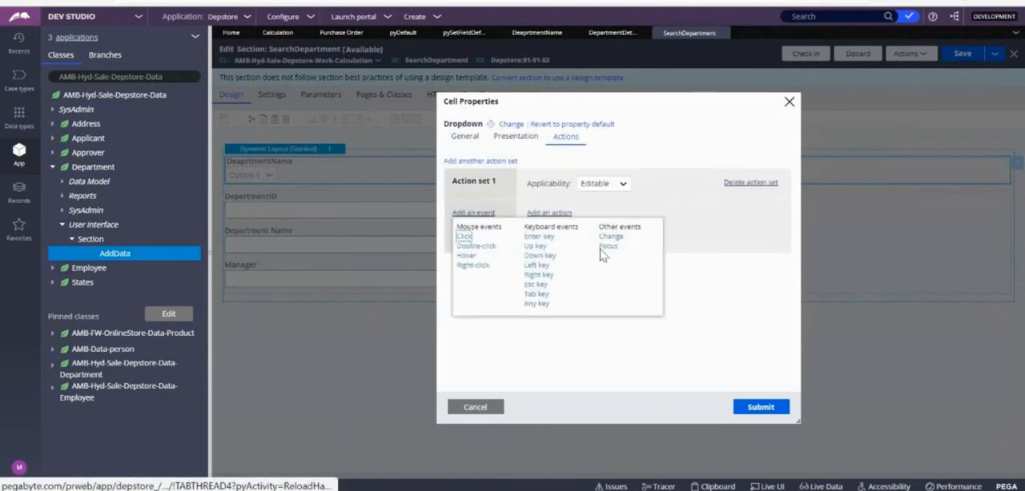
click(610, 237)
click(547, 214)
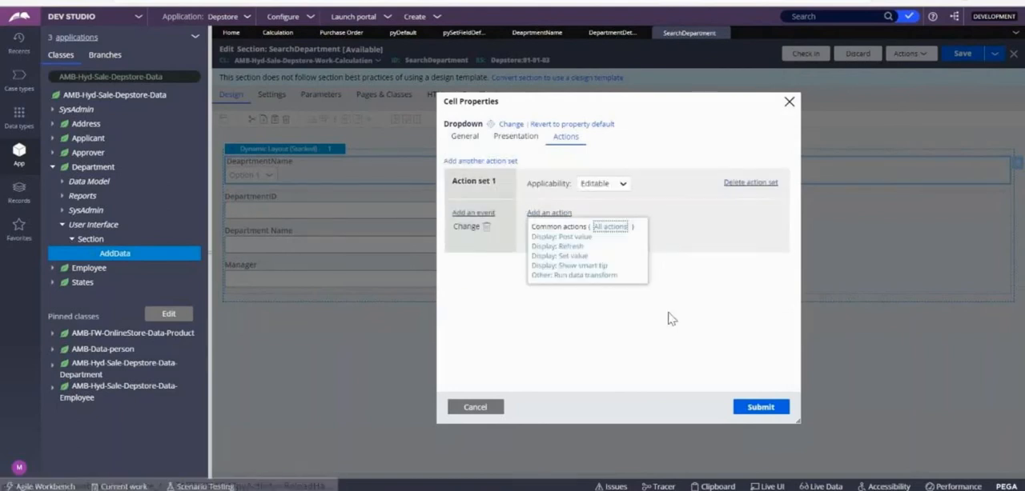
click(558, 247)
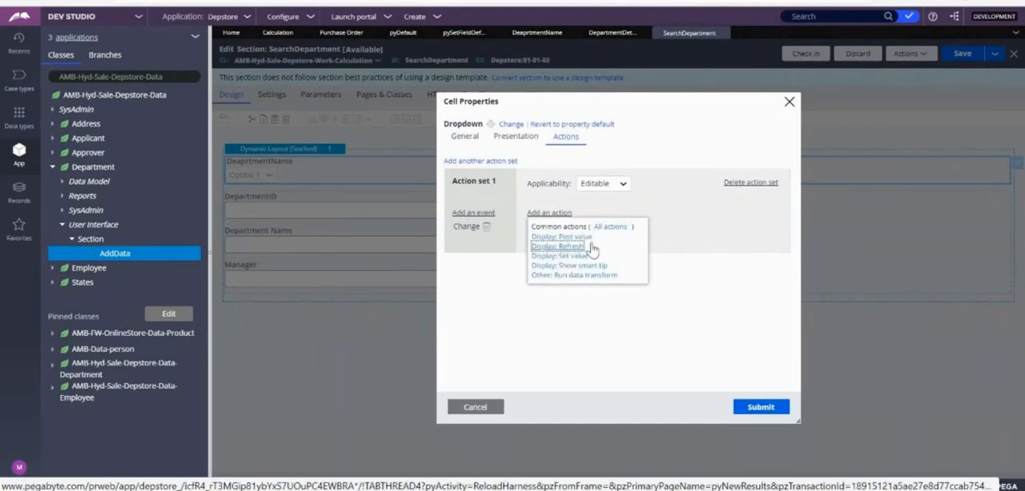
click(757, 407)
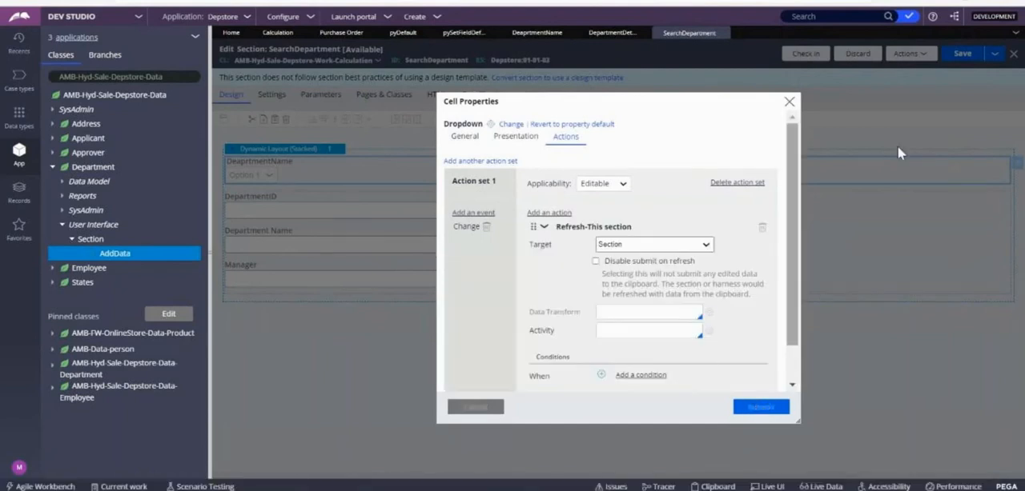
Step: Save the SearchDepartment section and check it in with the comment "wip"
click(960, 53)
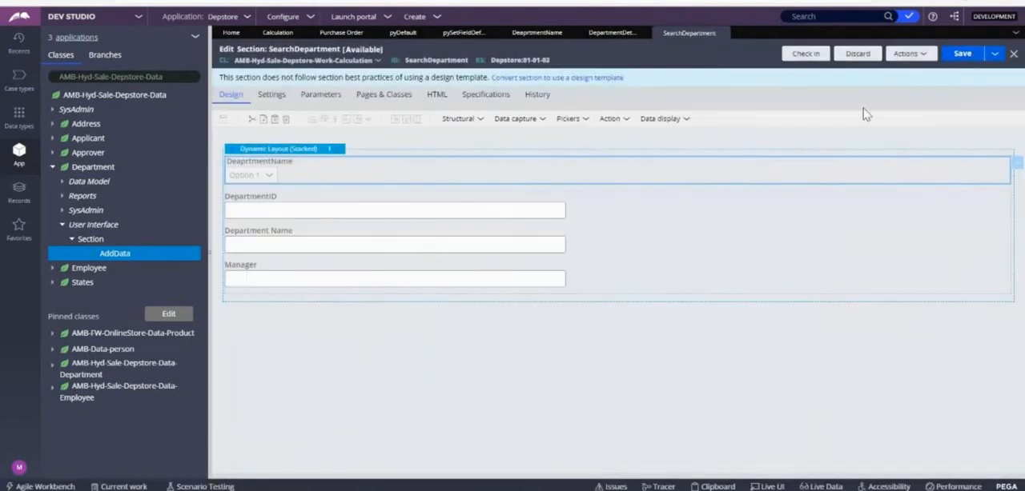
click(803, 56)
click(551, 232)
text(wip)
click(753, 307)
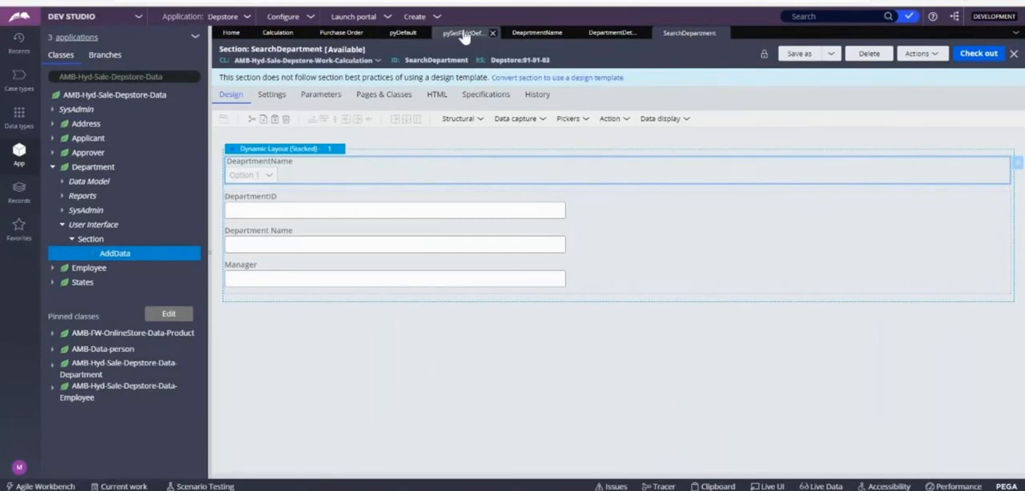
Step: Switch the class explorer to AMB-Hyd-Sale-Depstore-Work
click(166, 77)
key(BackSpace)
key(BackSpace)
key(BackSpace)
key(BackSpace)
text(Work)
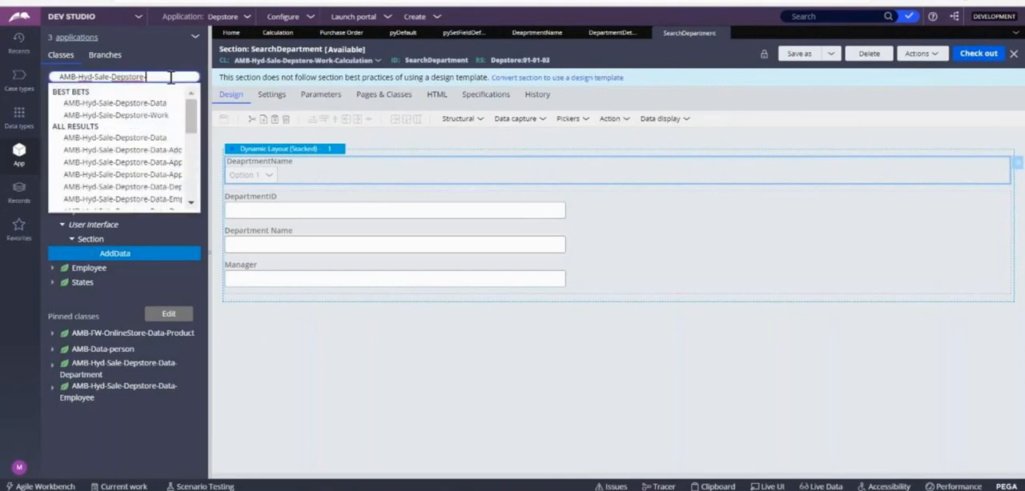
key(Return)
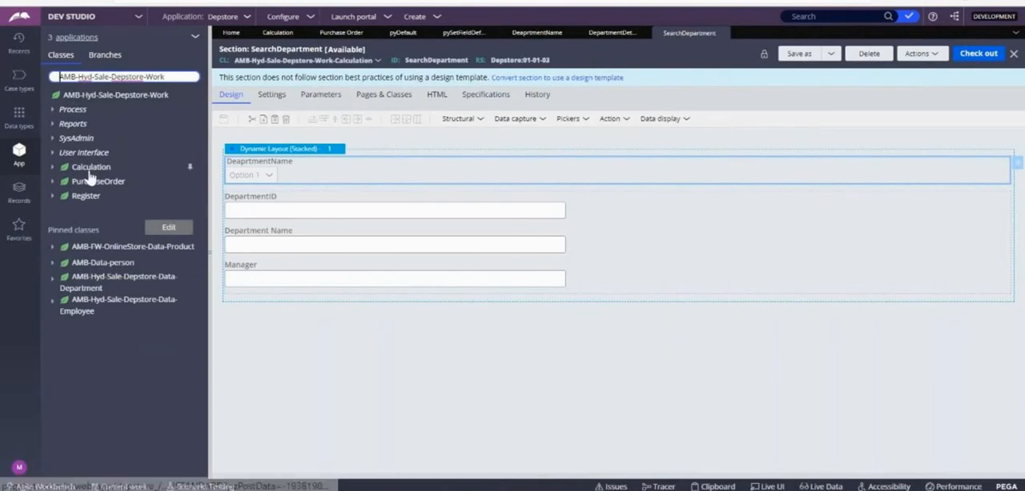
click(90, 172)
right_click(90, 176)
mouse_move(112, 182)
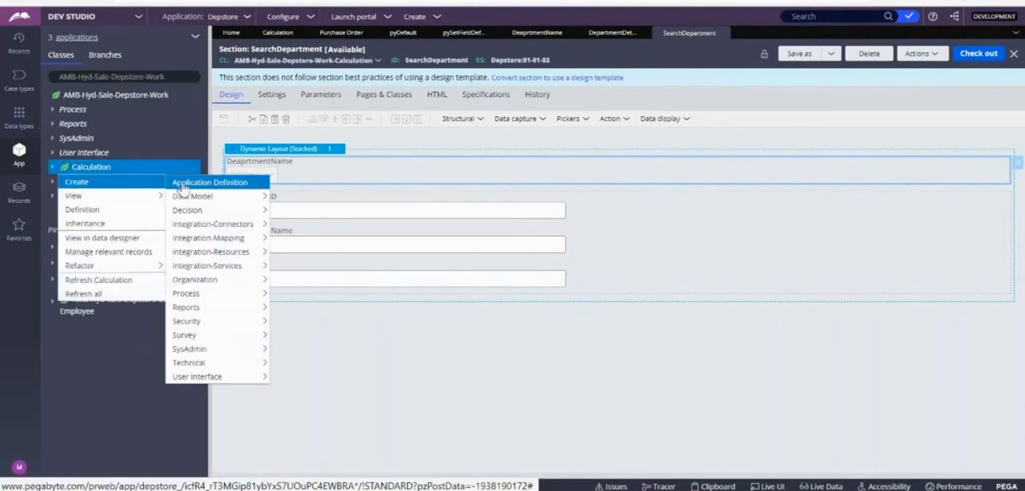
mouse_move(216, 357)
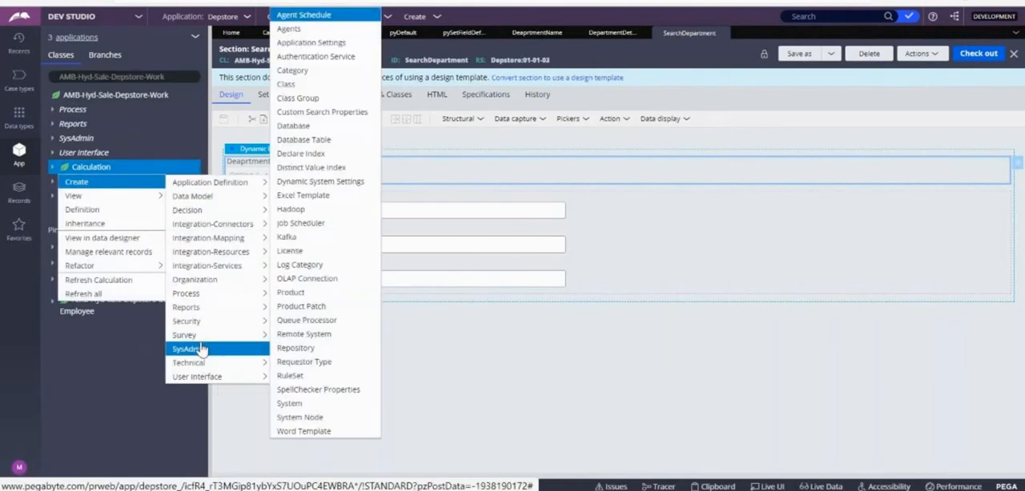
mouse_move(198, 302)
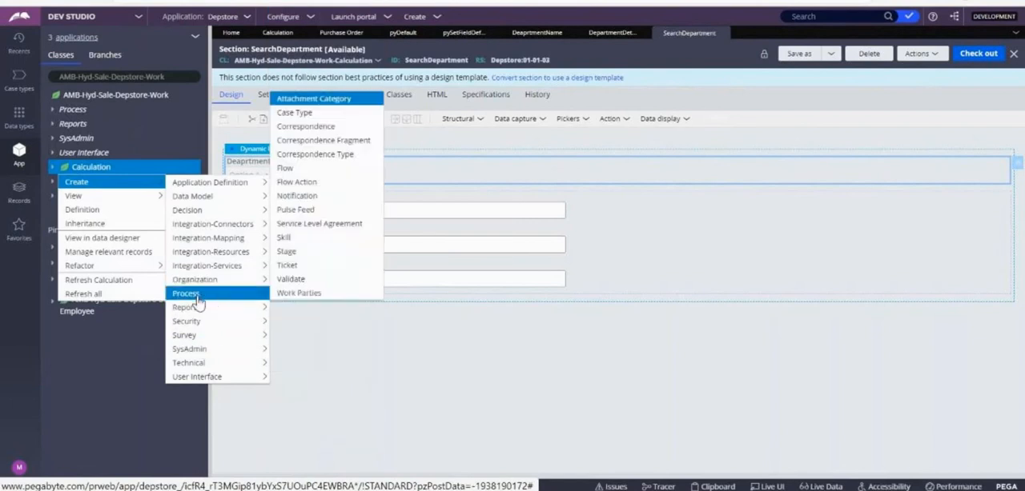
click(296, 186)
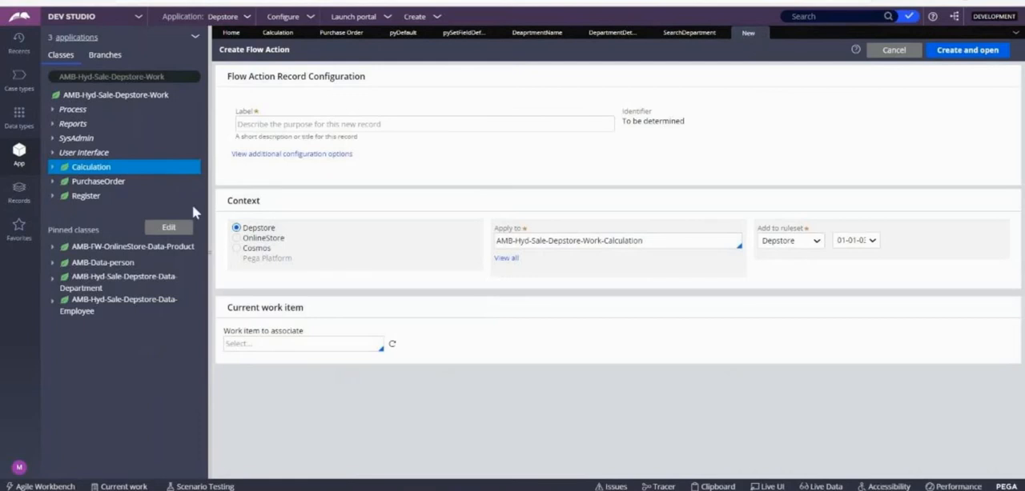
click(306, 126)
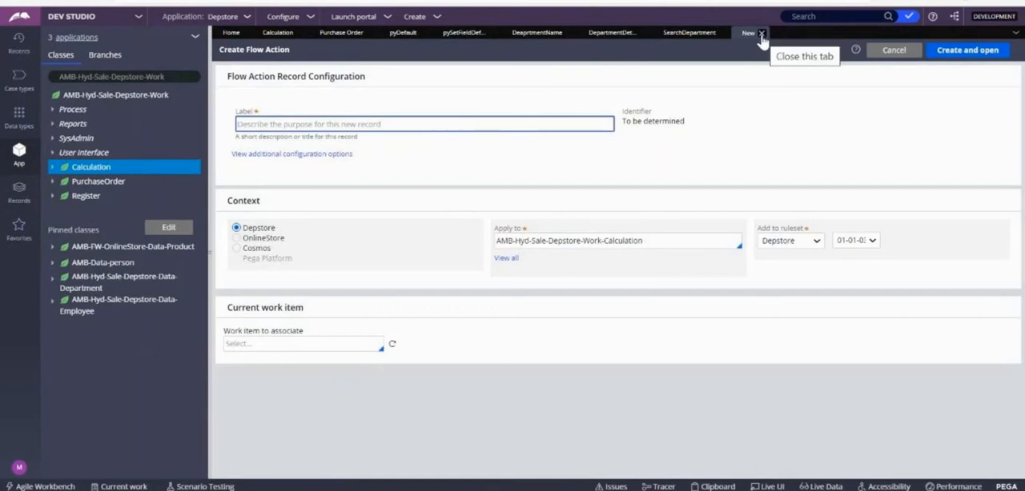
click(761, 33)
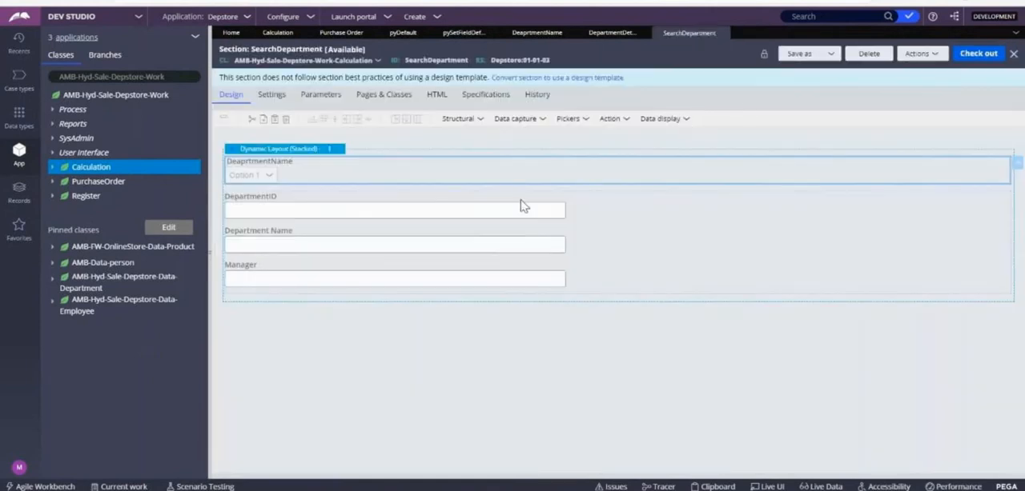
Step: Create a process flow labelled SearchDepartment in the Calculation class, in the Depstore ruleset
right_click(83, 172)
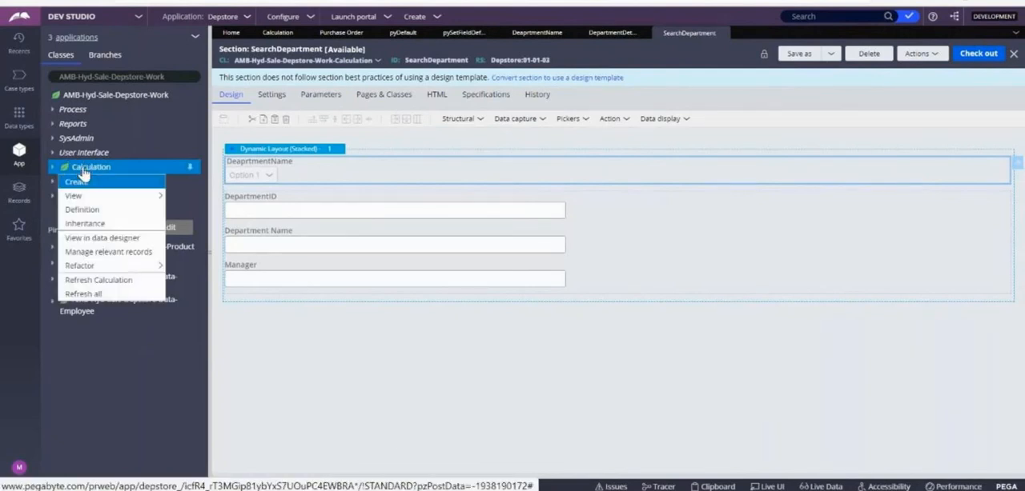
mouse_move(80, 181)
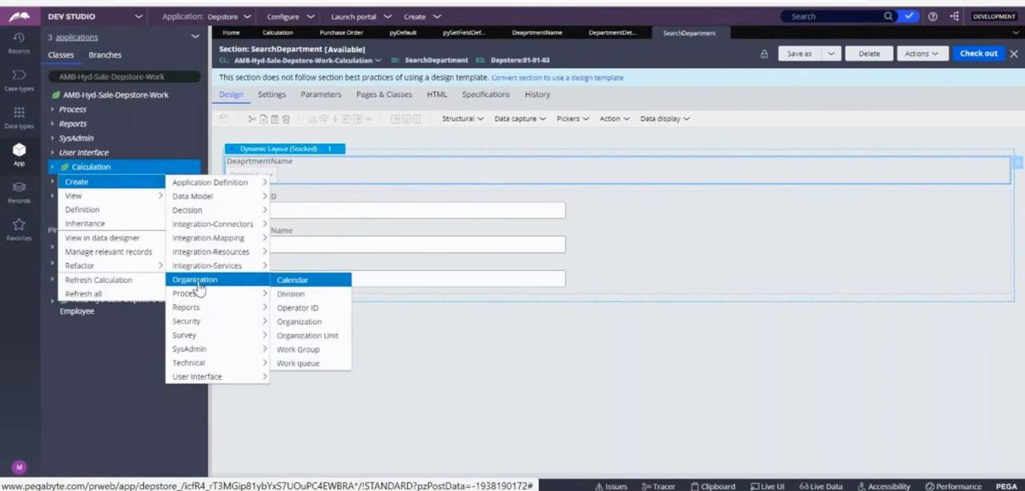
mouse_move(200, 293)
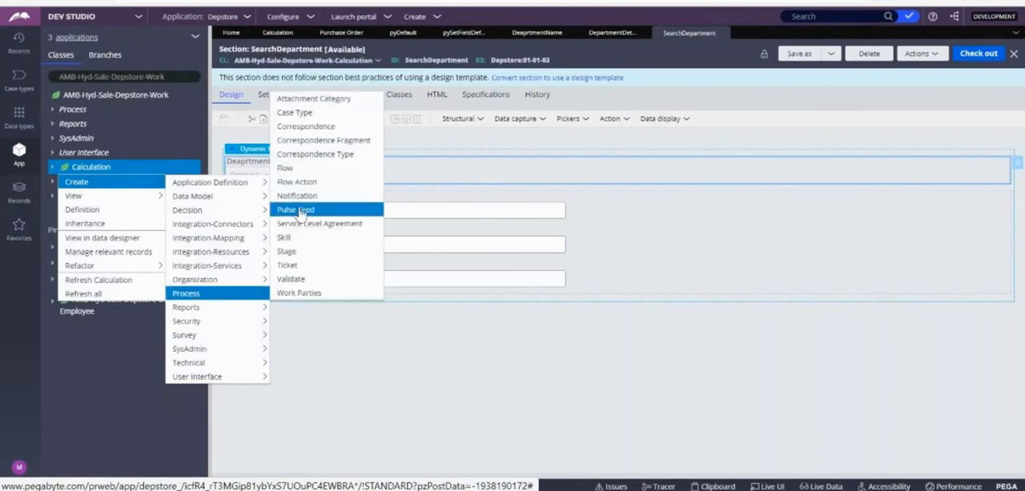
click(294, 169)
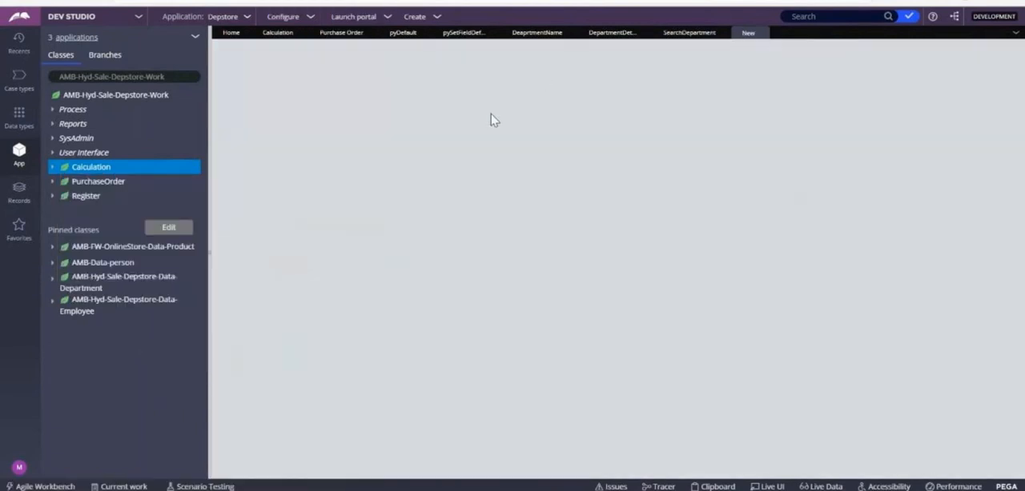
text(SE)
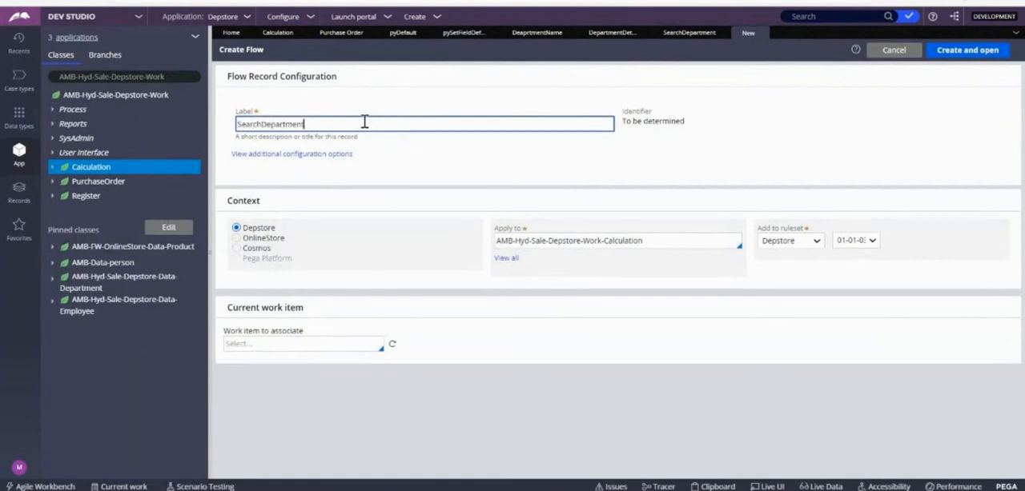
click(787, 156)
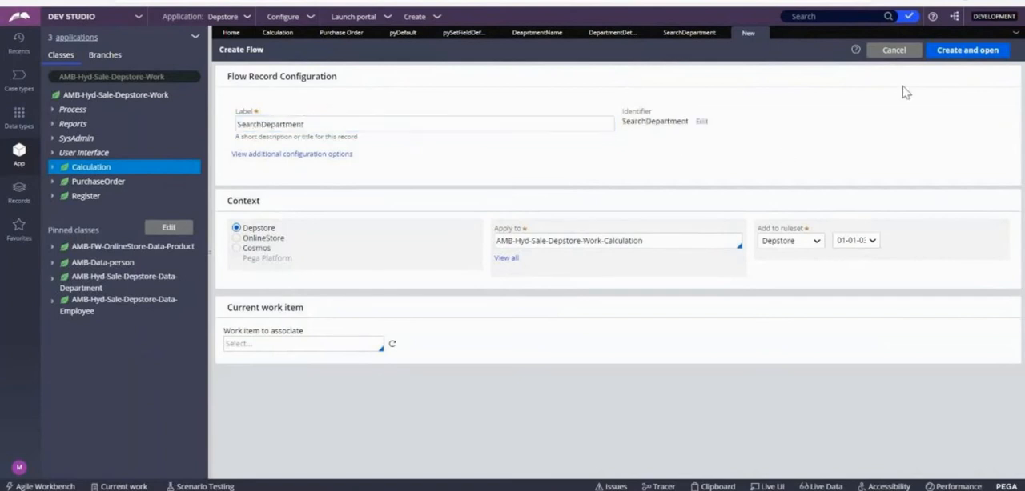
click(969, 50)
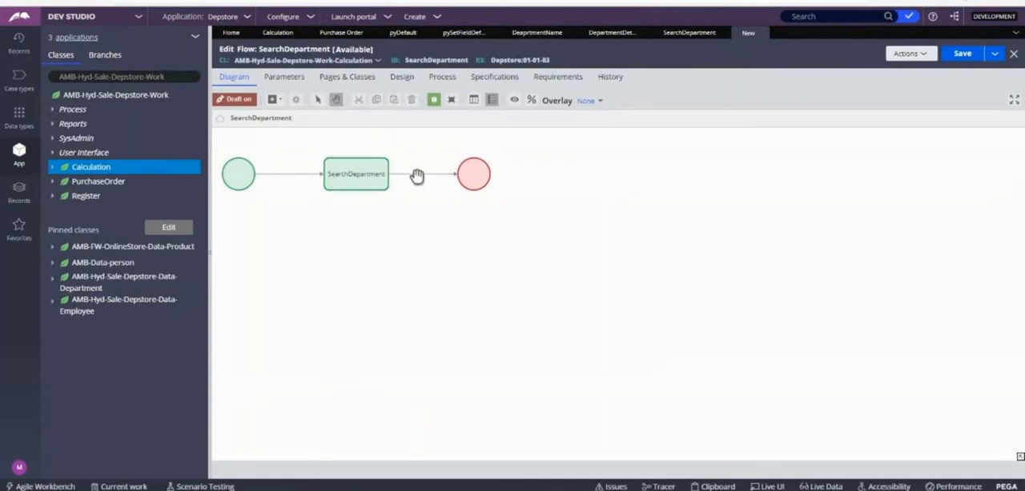
Step: From the flow's connector, create the SearchDepartment flow action, assign it the SearchDepartment section, and save it
double_click(419, 179)
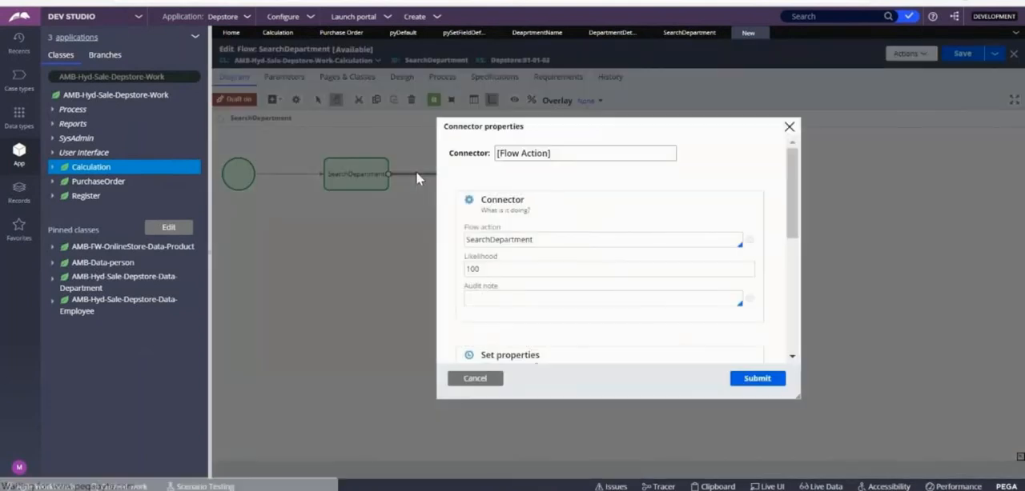
click(749, 244)
click(931, 51)
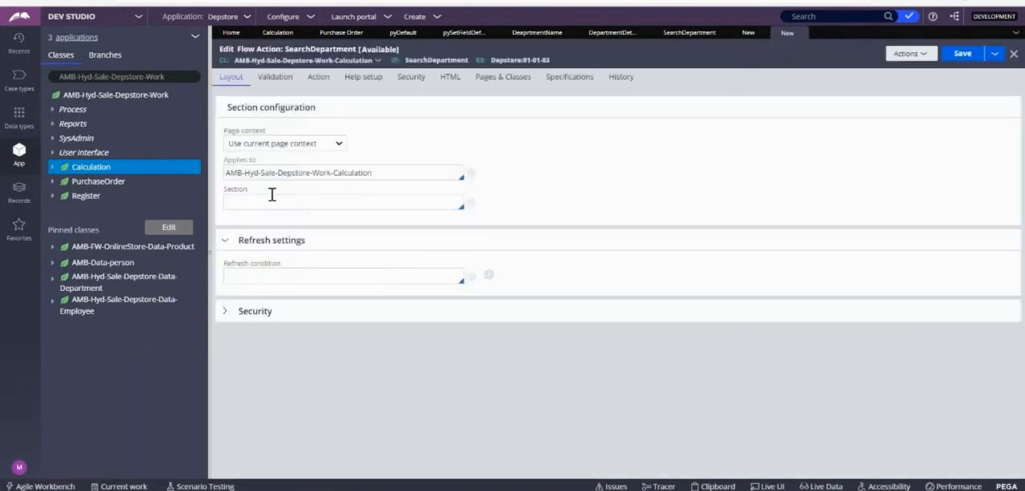
click(272, 196)
key(Down)
key(Down)
key(Down)
key(Return)
click(963, 58)
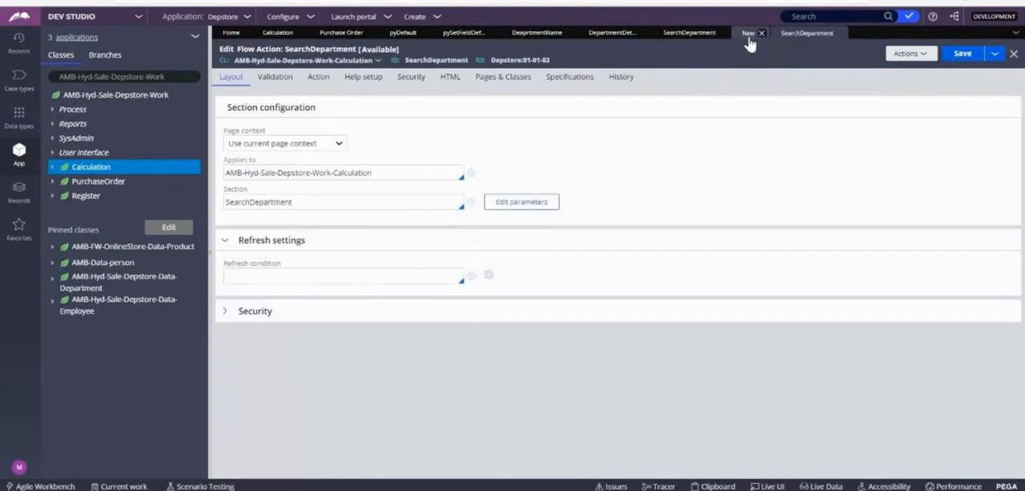
Step: Submit the connector properties with the SearchDepartment flow action and save the flow
click(748, 34)
click(758, 379)
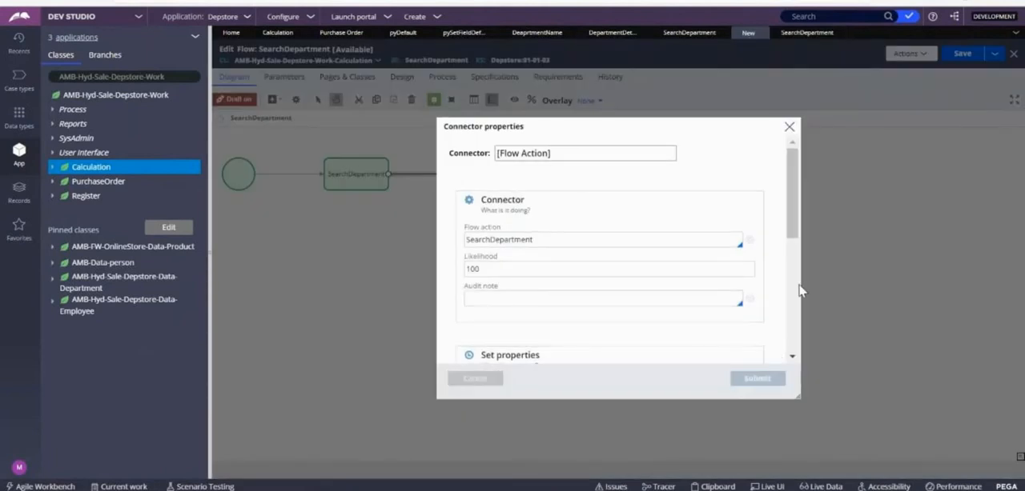
click(963, 55)
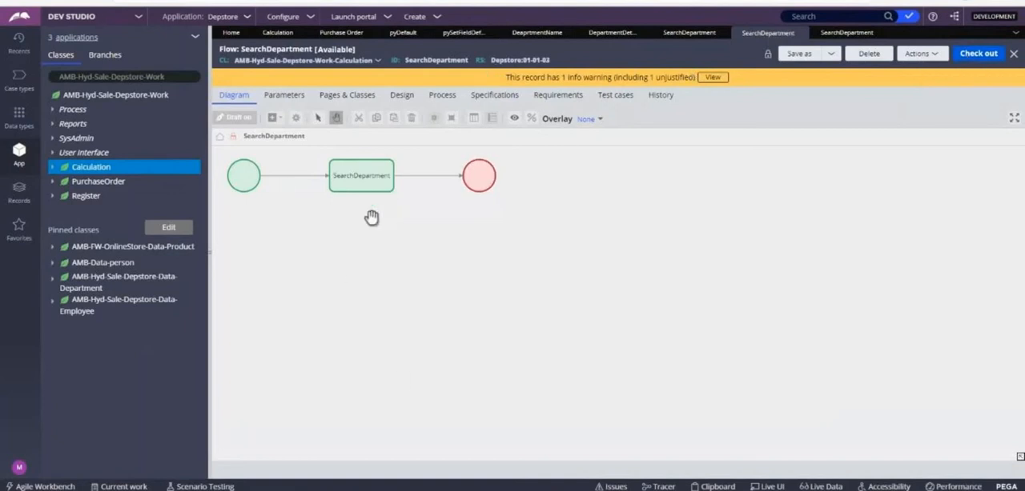
Step: Discard the checkout of the Purchase Order pyDefault data transform and close that record
click(400, 33)
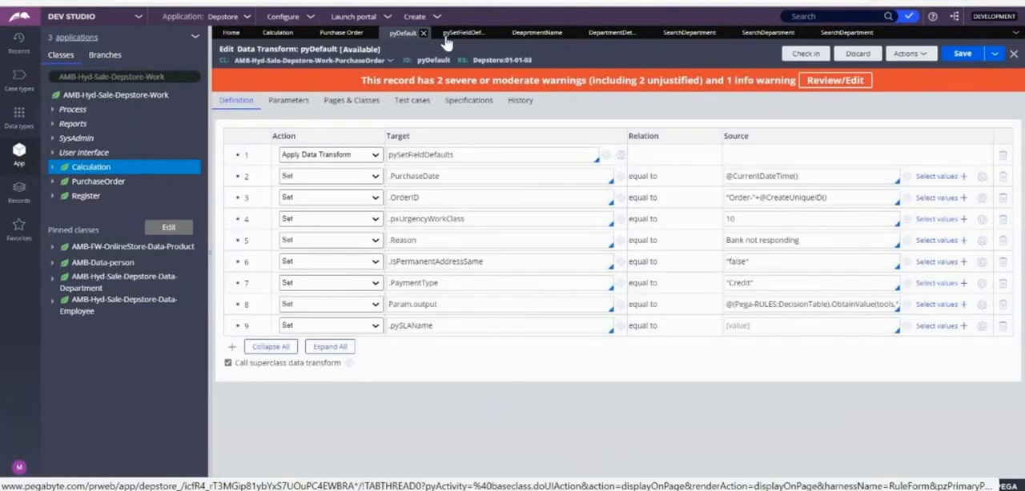
click(857, 54)
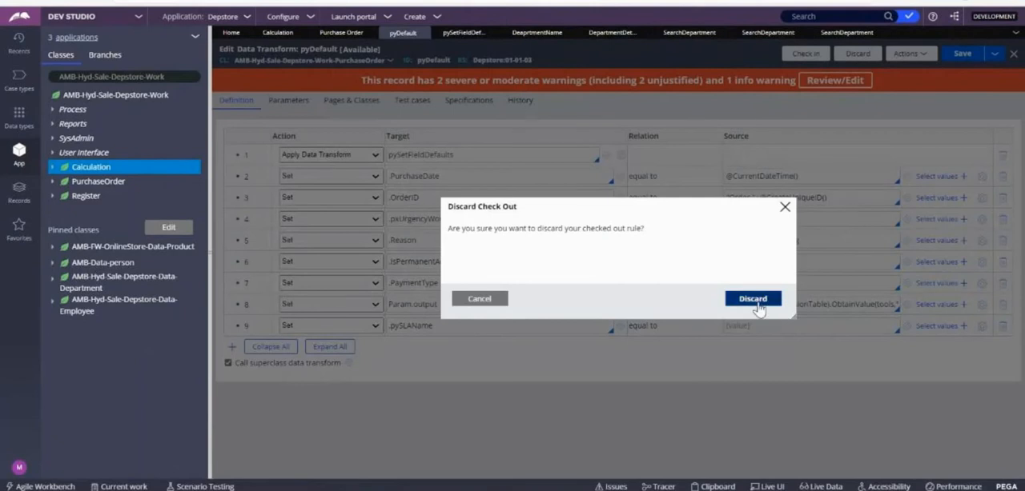
click(754, 303)
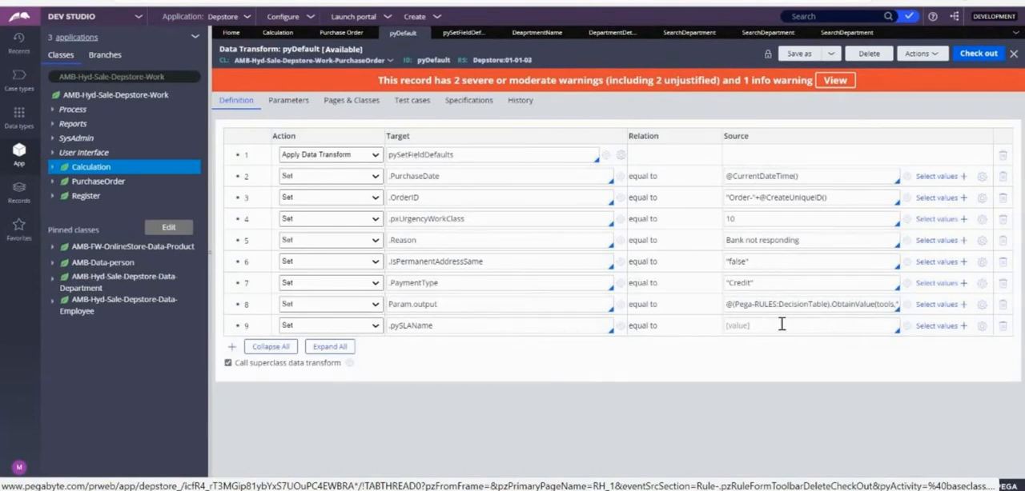
click(421, 33)
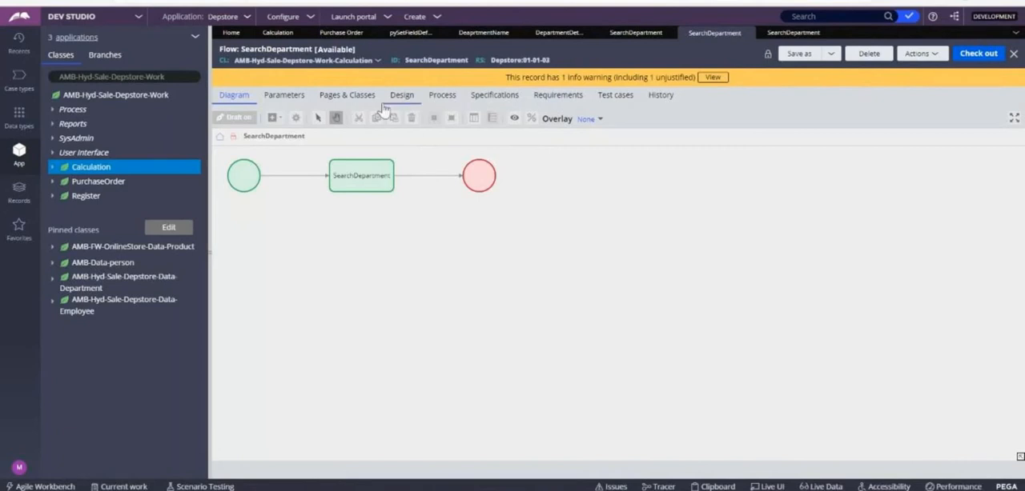
Step: Open the pyDefault case type rule under the Calculation class's Process records and check it out
click(52, 168)
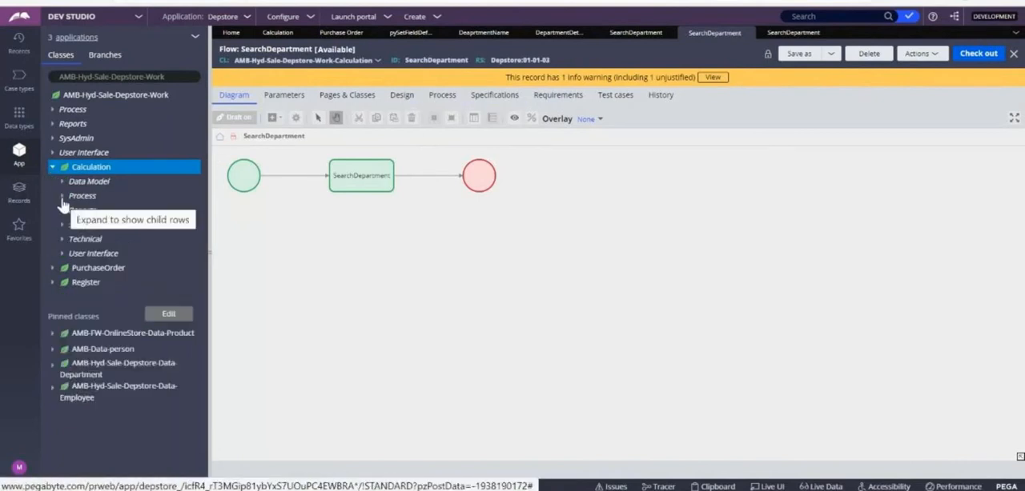
click(62, 198)
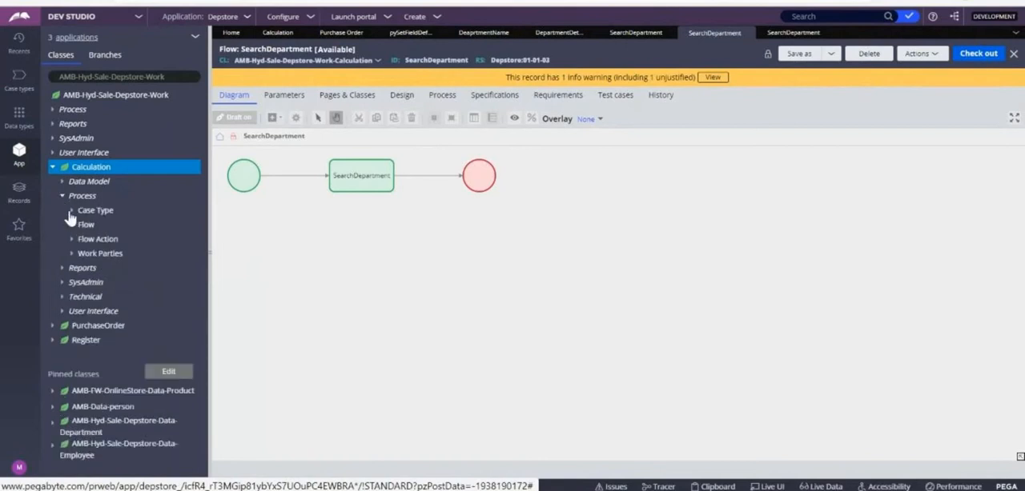
click(71, 211)
click(116, 225)
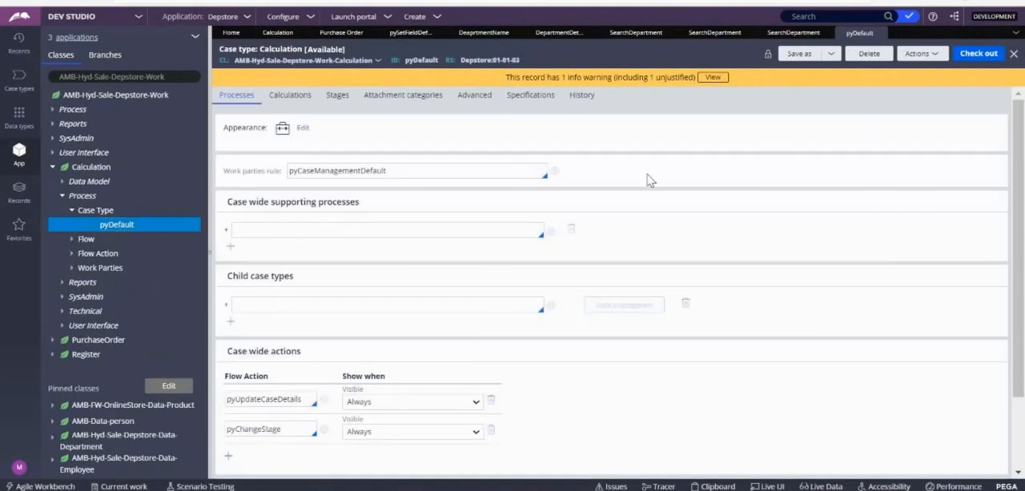
click(980, 53)
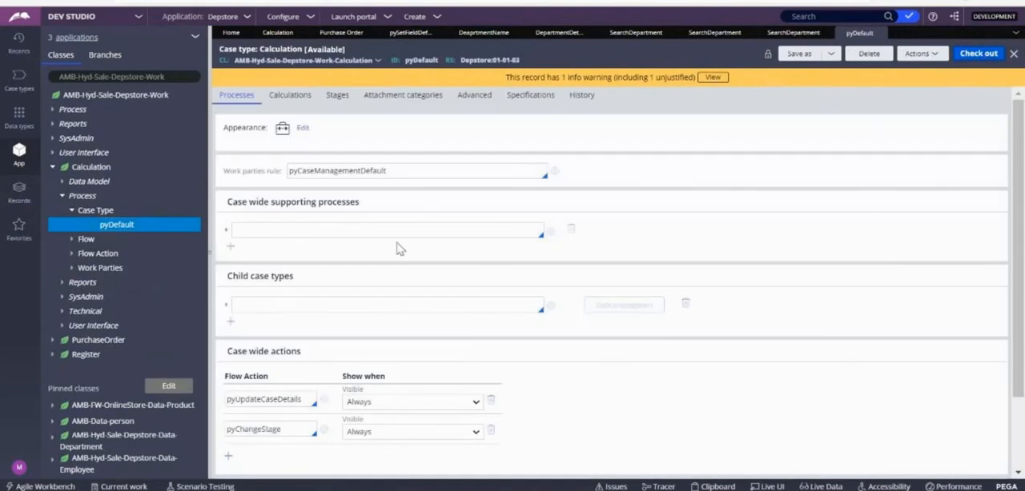
Step: Add a primary stage named "Search Department" to the Calculation case type
click(336, 96)
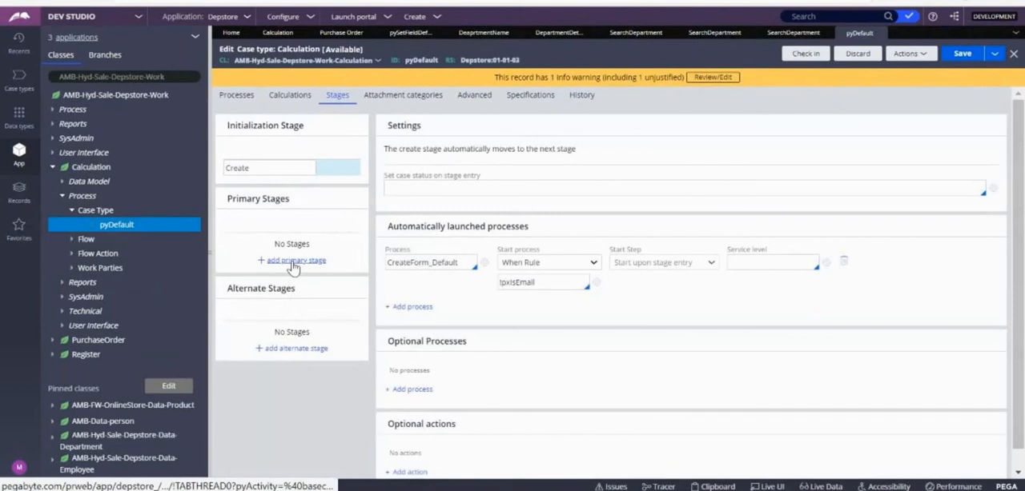
click(296, 261)
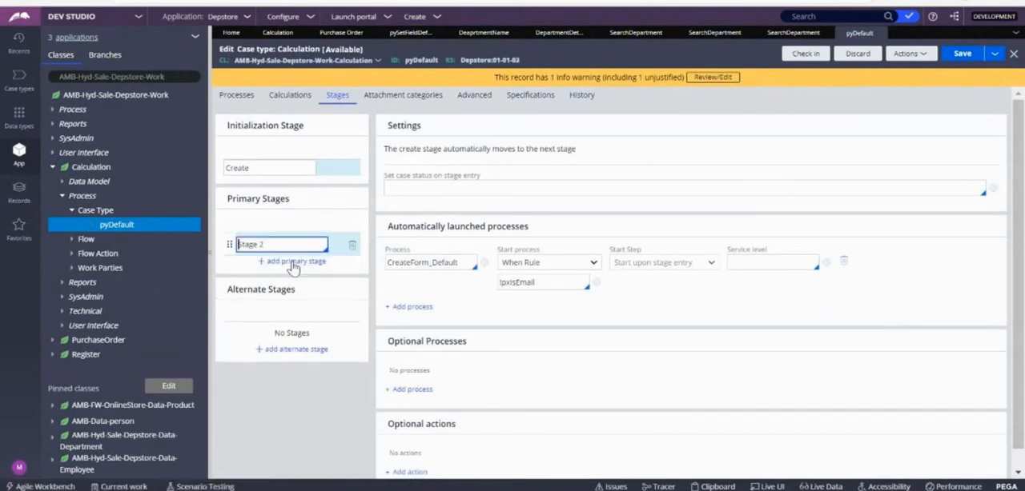
key(BackSpace)
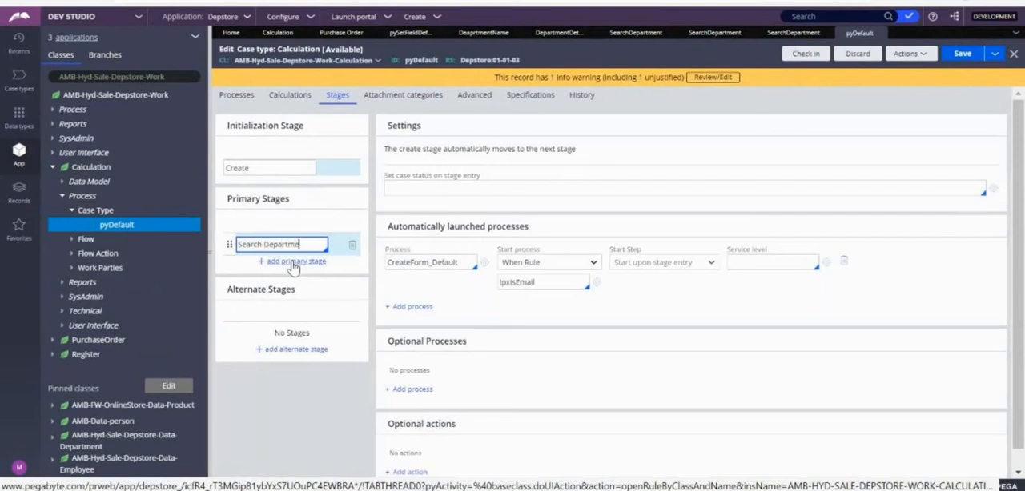
click(408, 390)
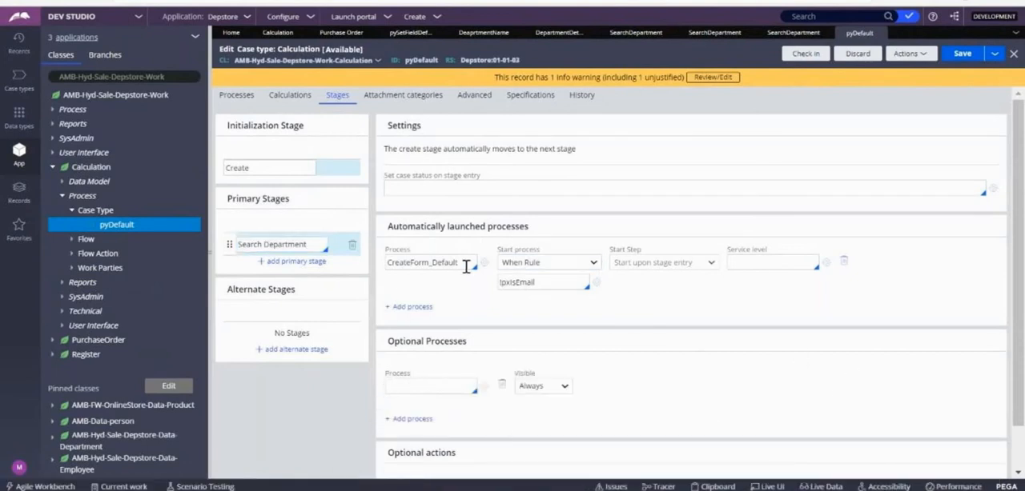
Step: Add SearchDepartment as an automatically launched process of the Search Department stage
click(295, 244)
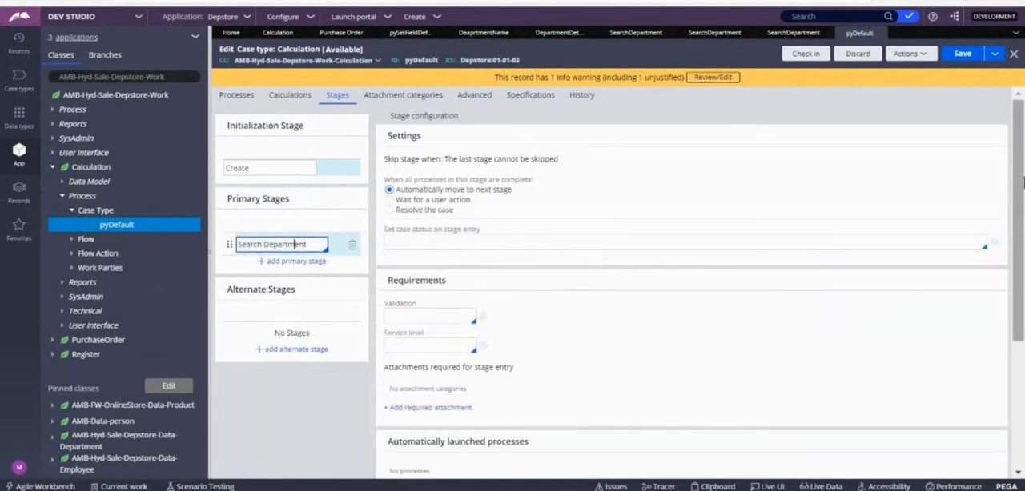
scroll(1022, 183, down, 5)
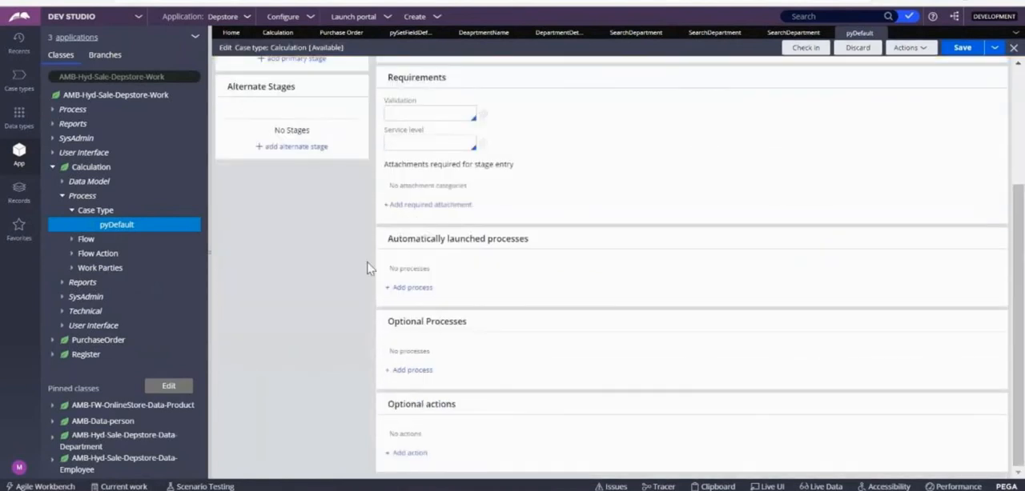
click(412, 287)
key(Down)
key(Down)
key(Up)
key(Down)
key(Return)
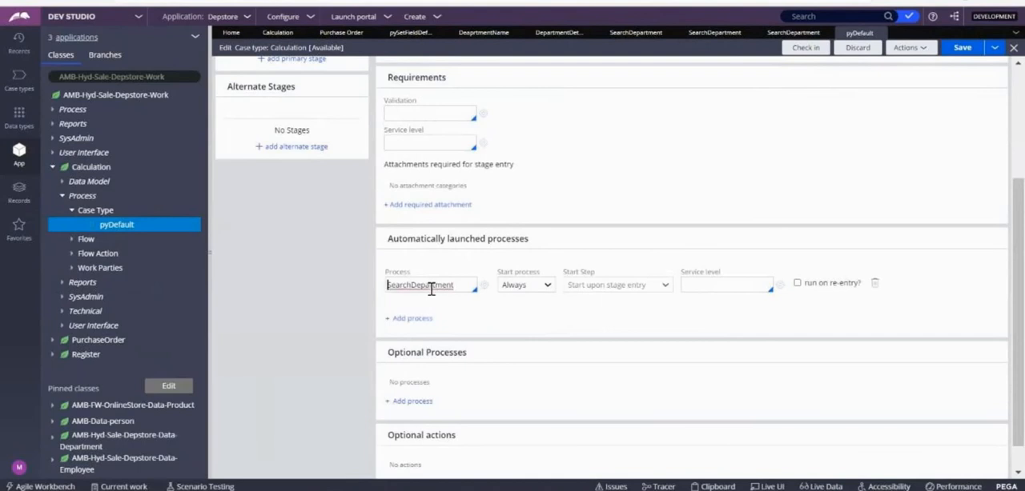
Step: Remove the blank optional process from the Create stage and save the Calculation case type
click(952, 56)
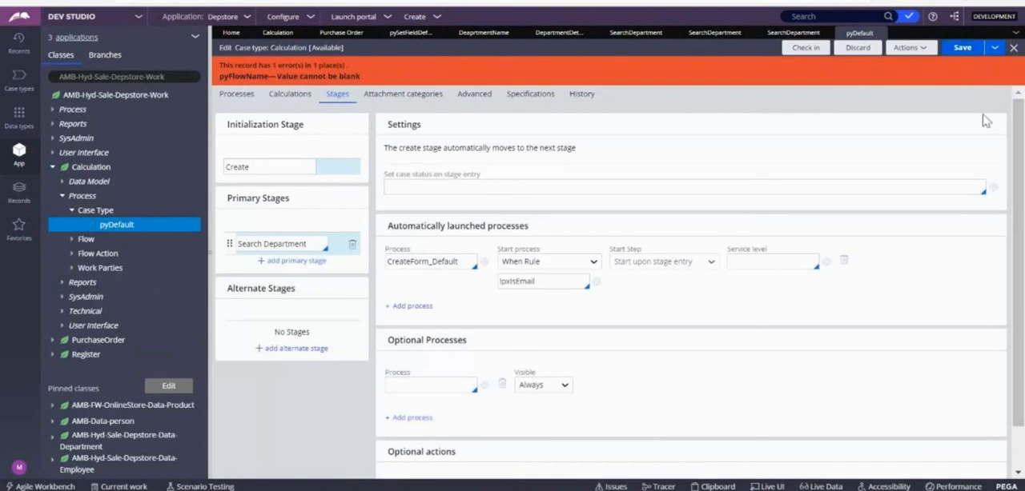
drag(1019, 154, 1023, 221)
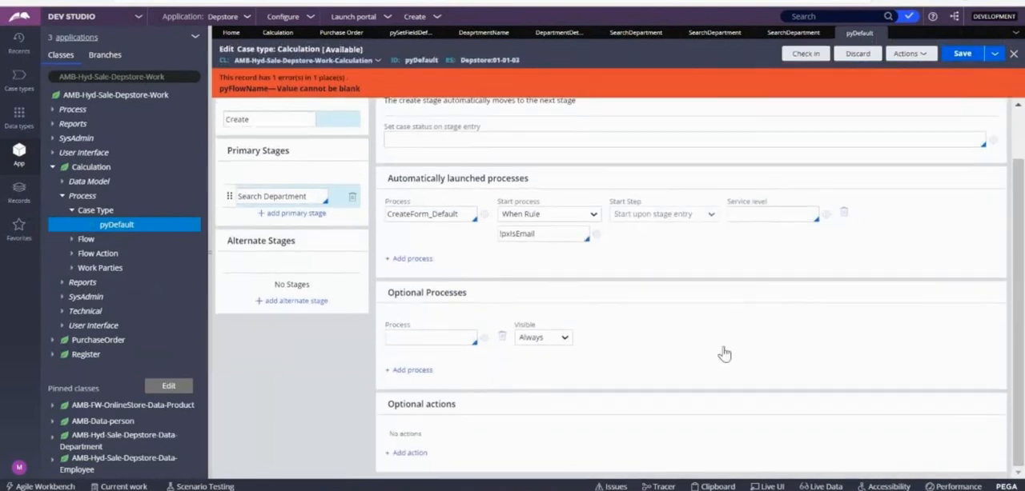
click(502, 343)
click(962, 54)
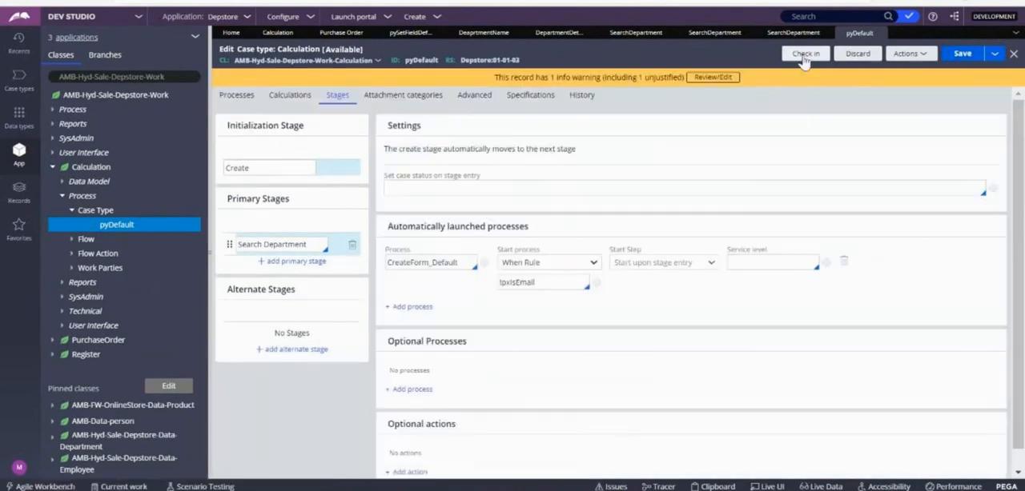
Step: Check in the case type with the comment "ewip" and open Calculation's case life cycle
click(815, 56)
click(465, 279)
text(ewip)
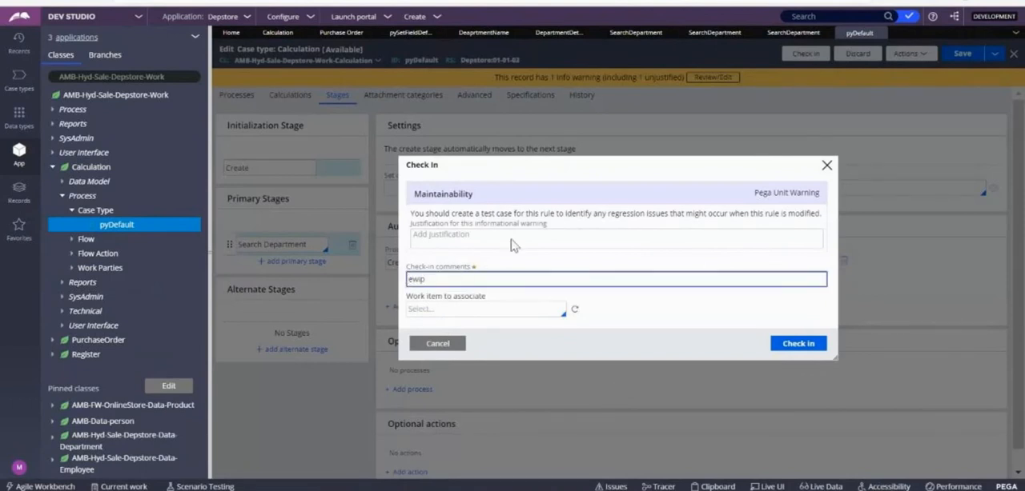
click(798, 343)
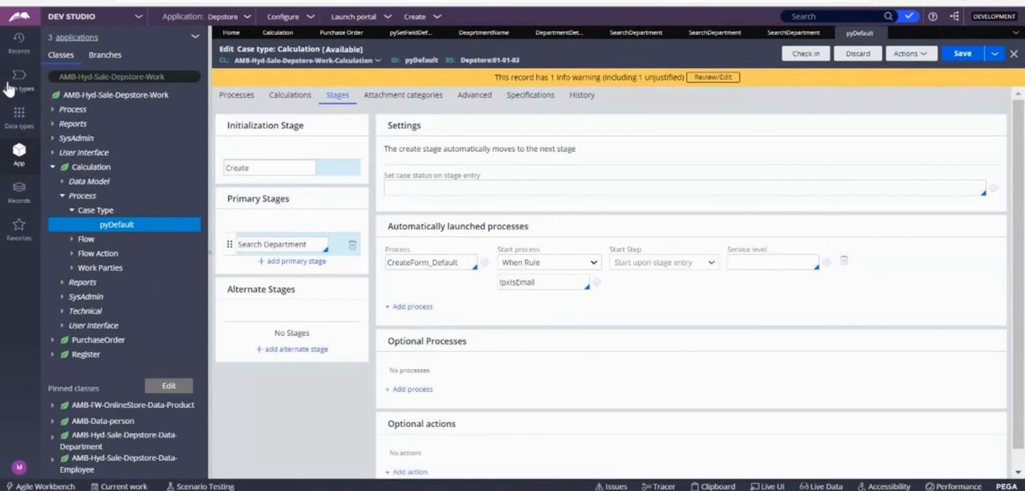
click(18, 80)
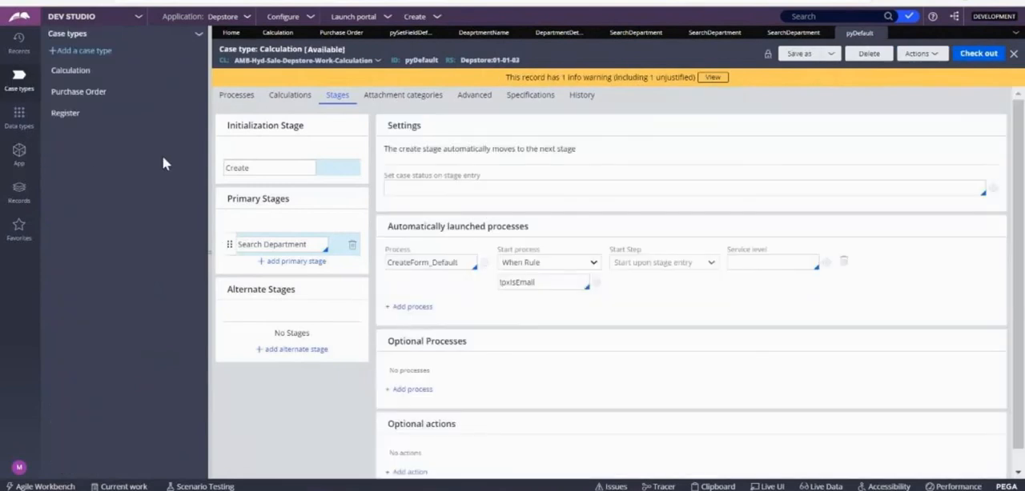
click(71, 70)
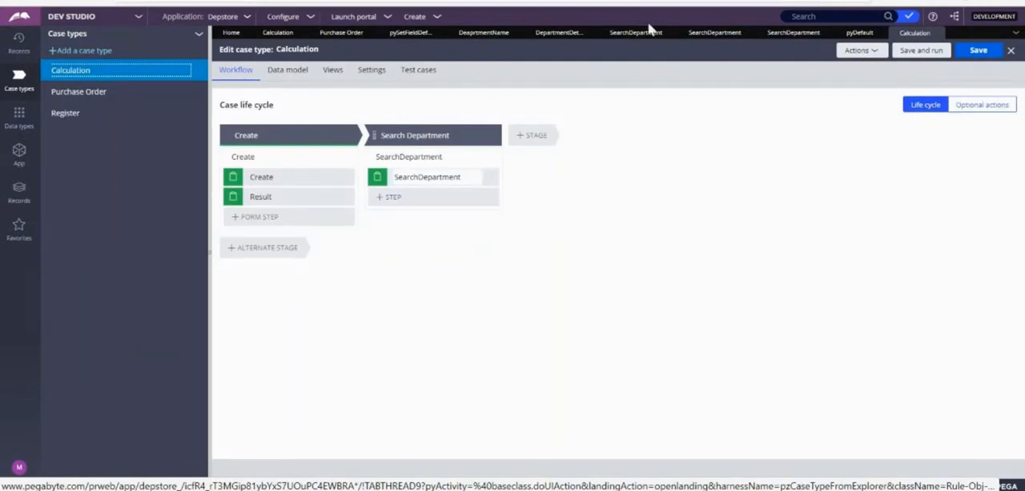
Step: Try to run a new Calculation case with both number fields left blank, and close it
click(440, 18)
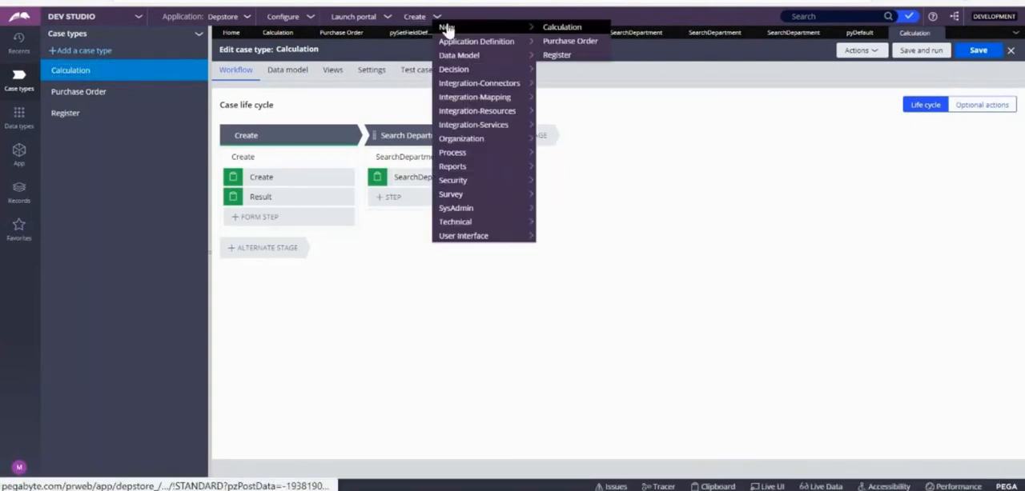
click(547, 32)
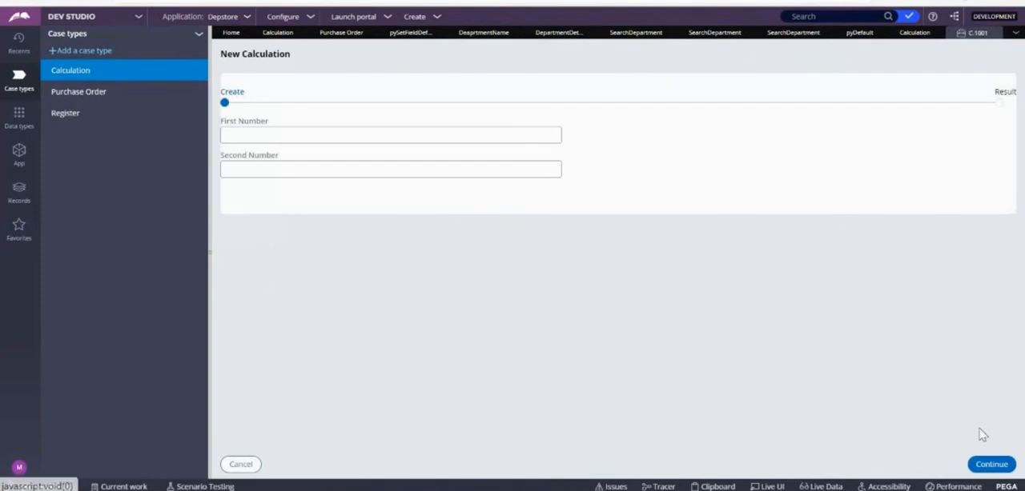
click(989, 462)
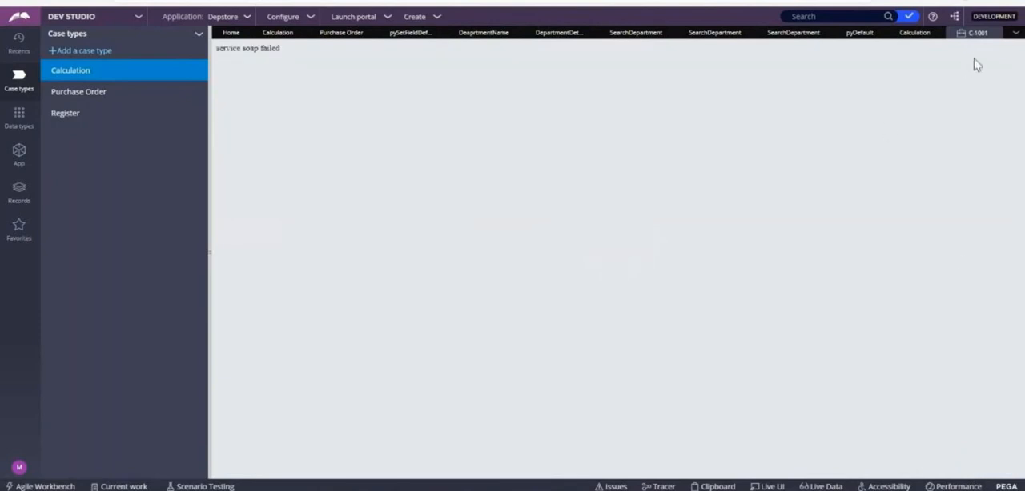
click(1002, 33)
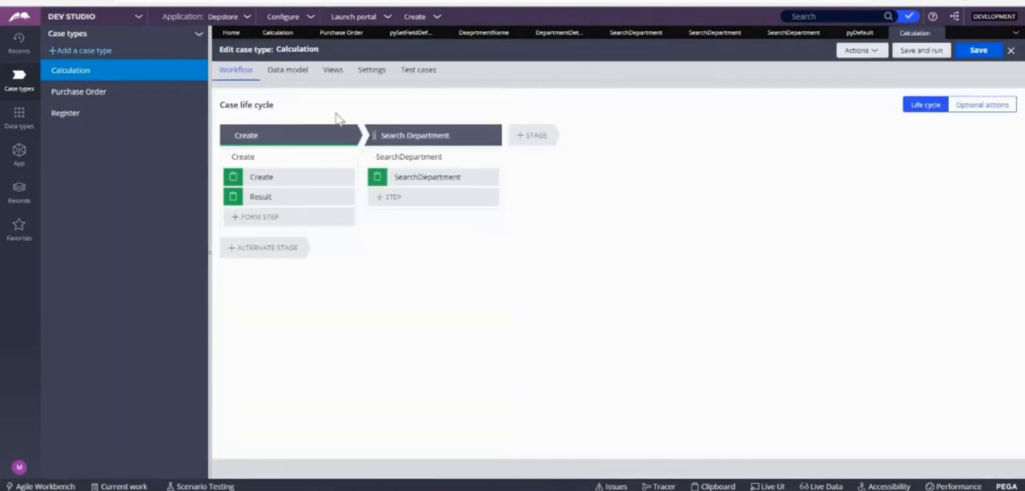
Step: Try to run another Calculation case with First Number 7, and close all open work and rules
click(435, 16)
mouse_move(449, 45)
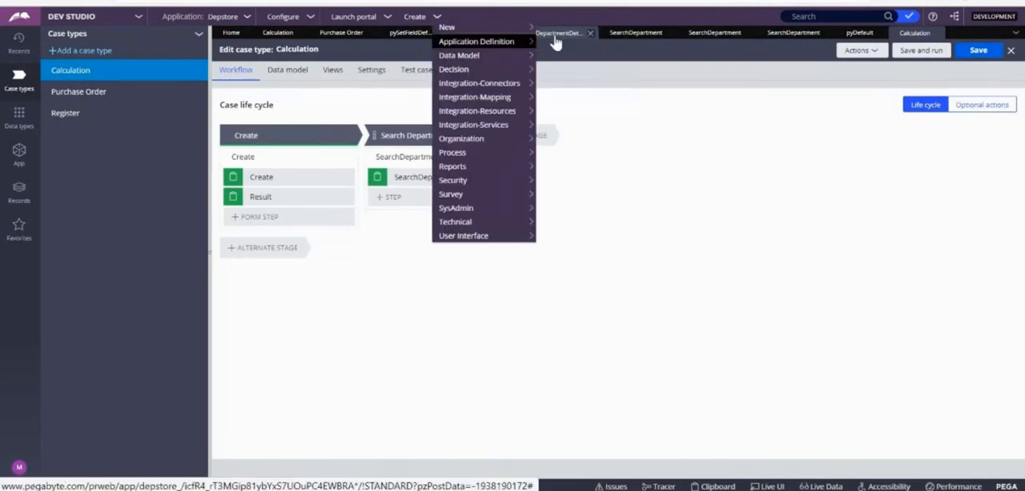
click(508, 27)
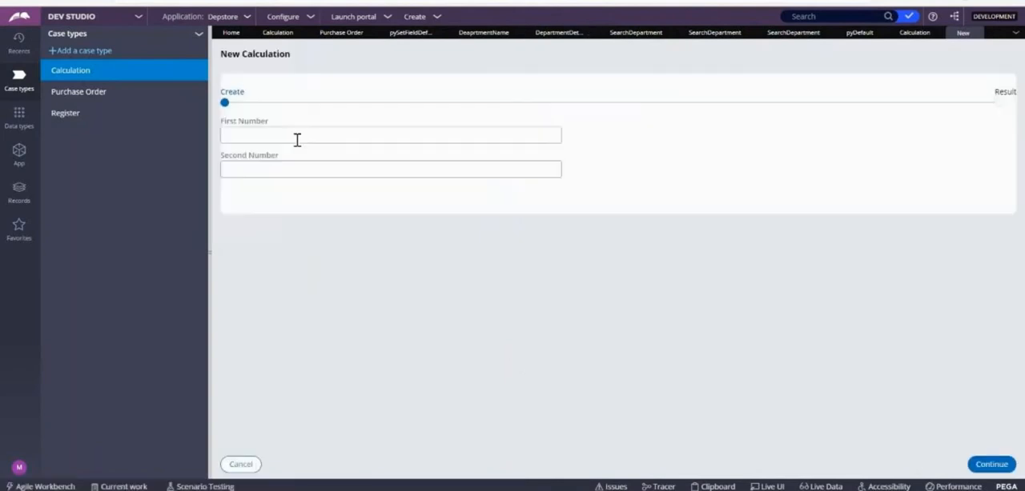
text(7)
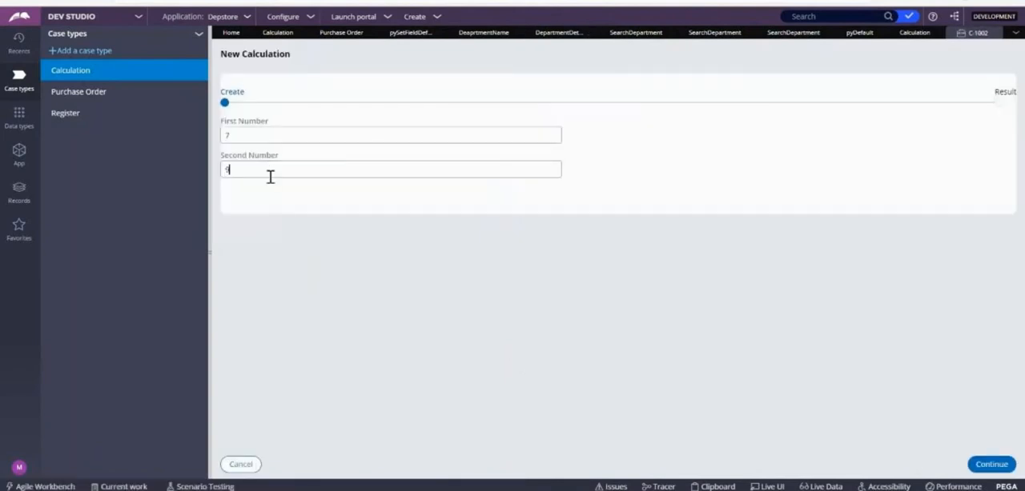
click(991, 465)
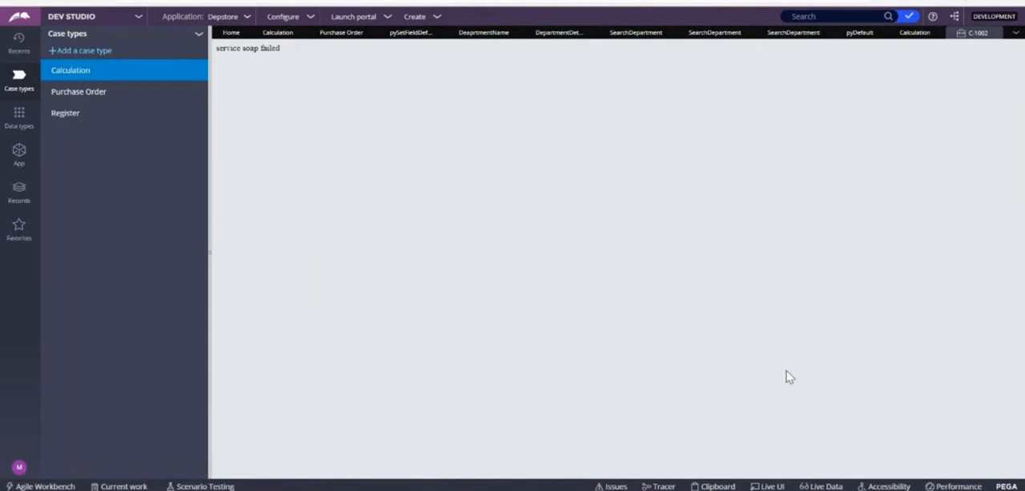
click(908, 36)
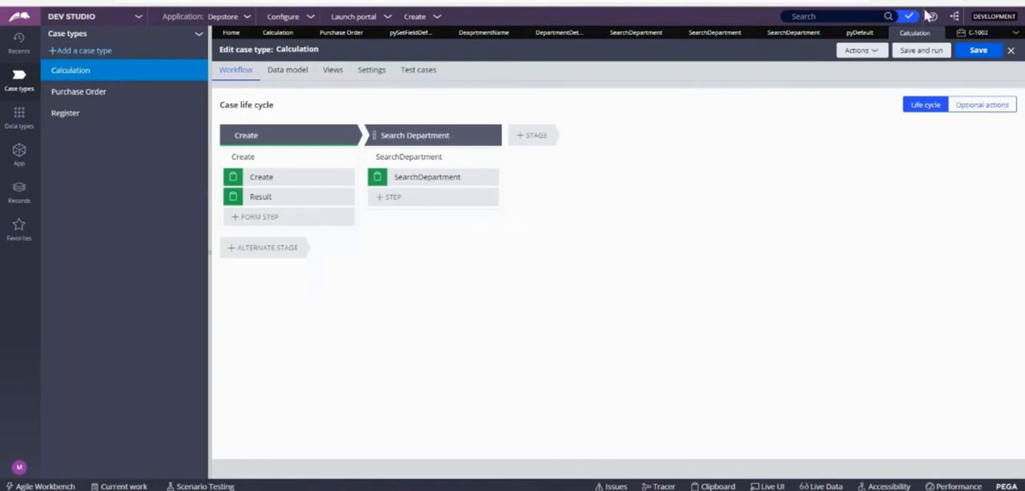
click(1015, 33)
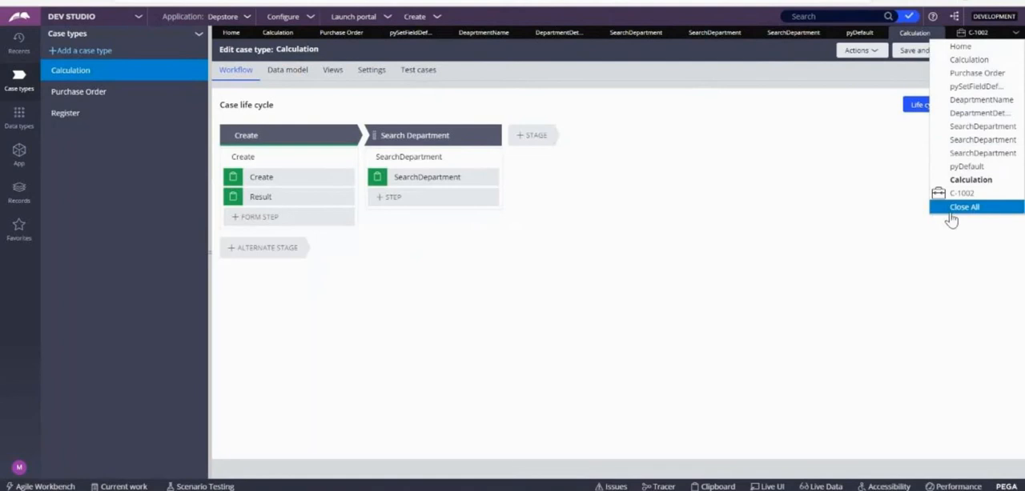
click(963, 208)
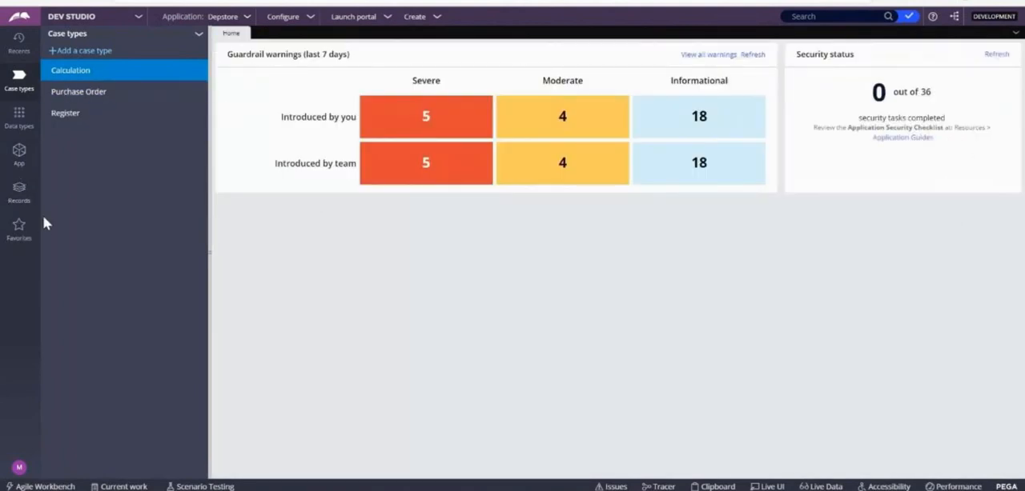
Step: Clear the post-processing activity from Calculation's Create flow action and save the rule
click(22, 169)
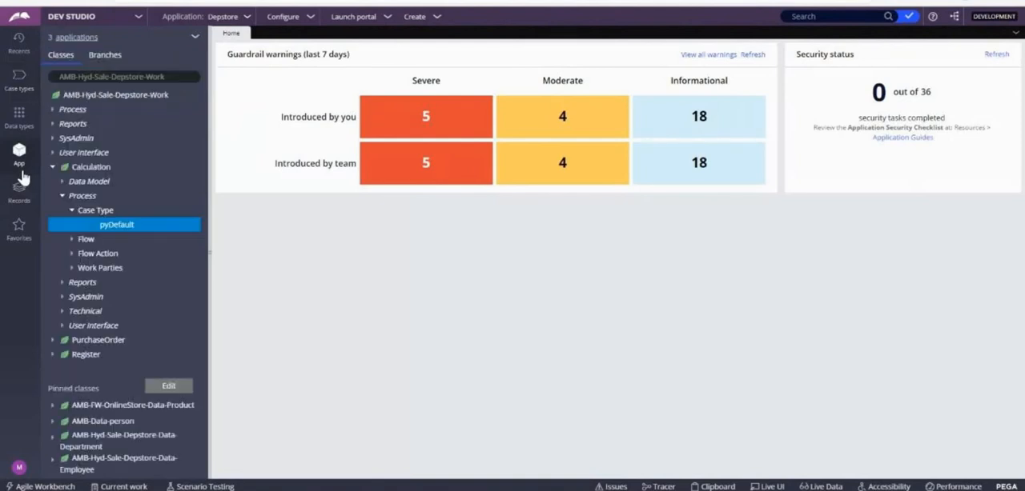
click(71, 254)
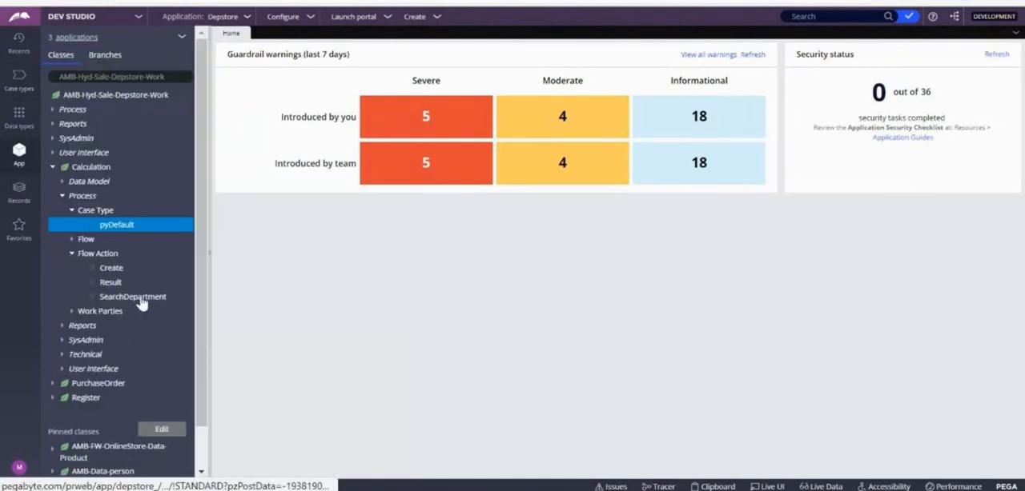
click(114, 284)
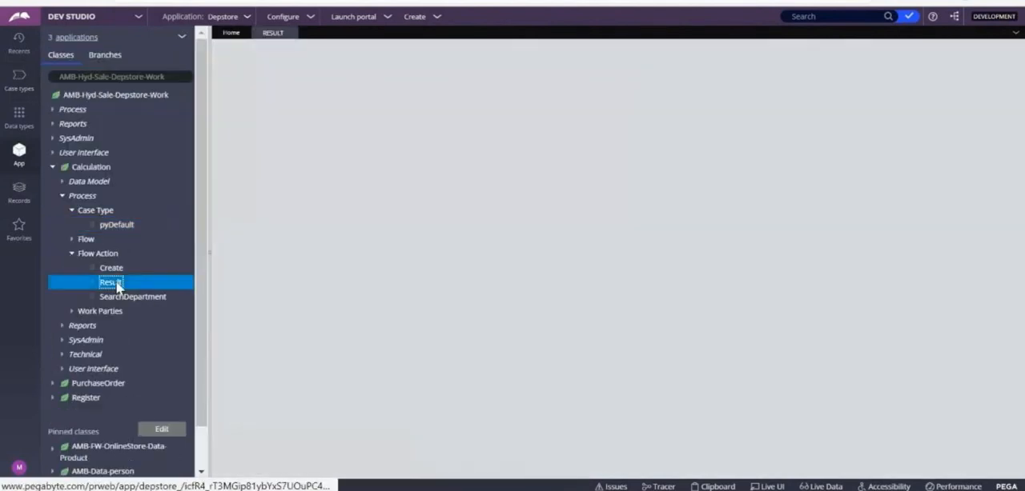
click(114, 270)
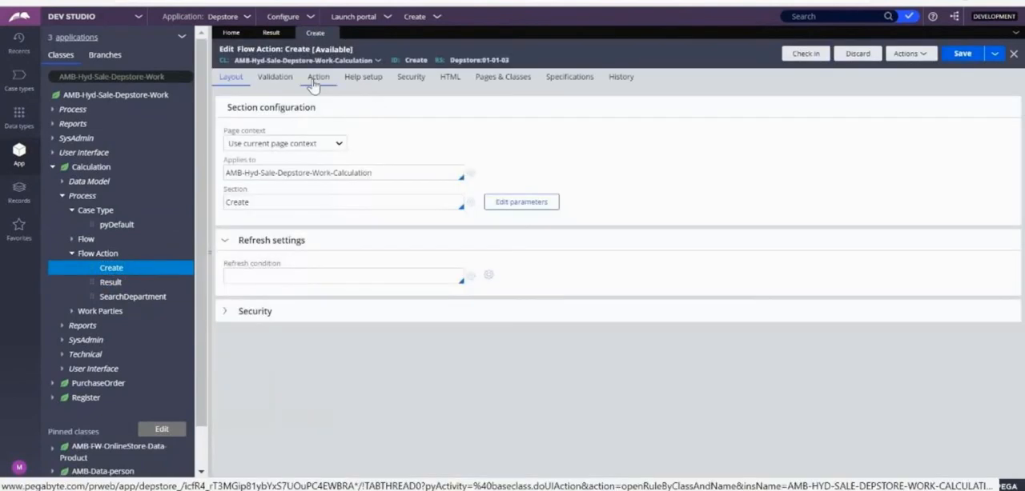
click(314, 82)
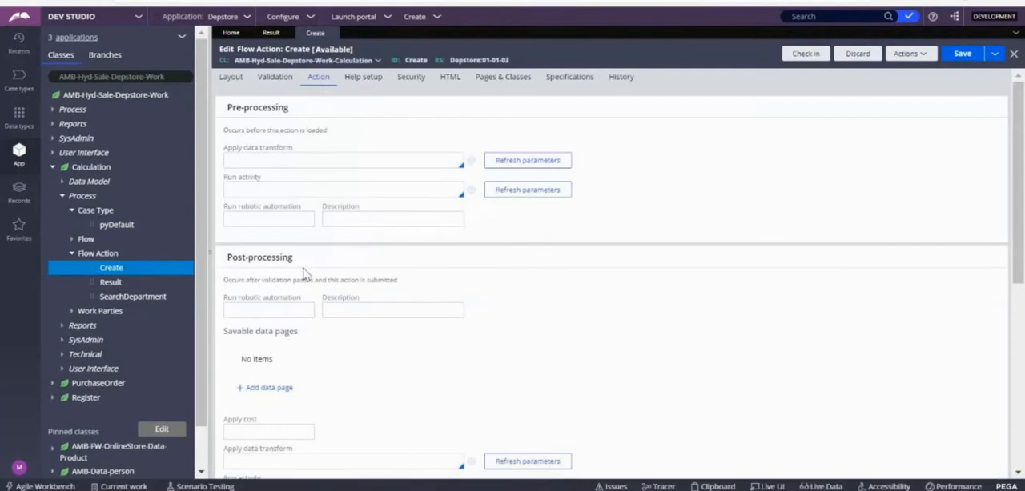
drag(1018, 213, 1018, 287)
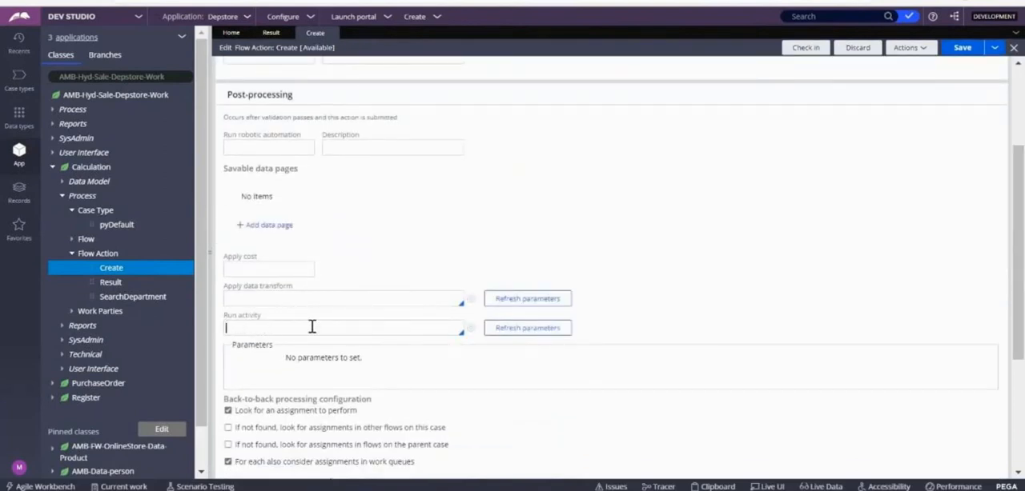
click(972, 51)
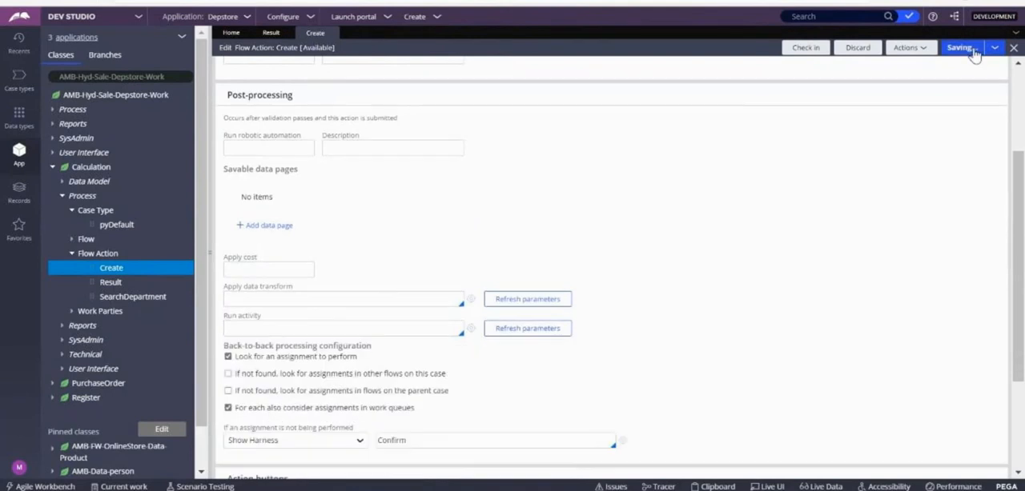
Step: Create a new Calculation case with blank numbers and advance it to the Search Department stage
click(429, 19)
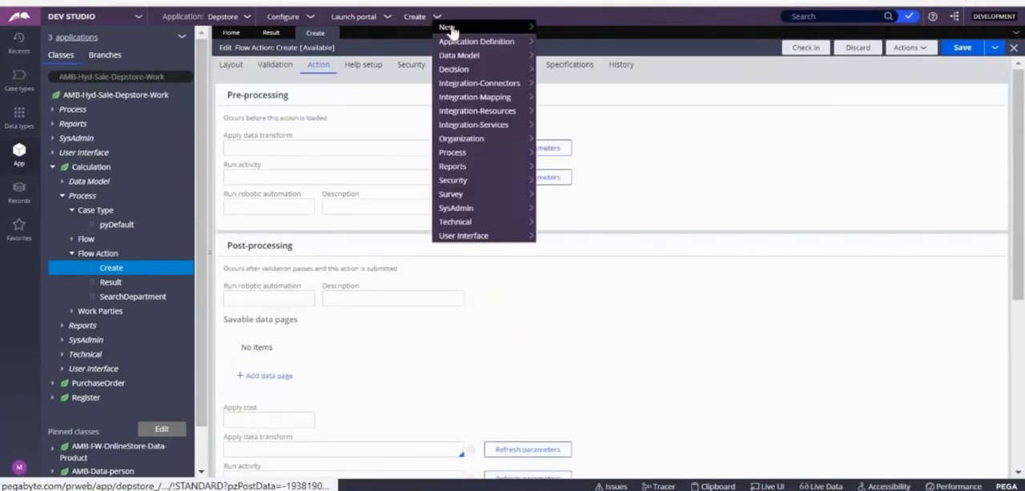
mouse_move(448, 28)
click(562, 29)
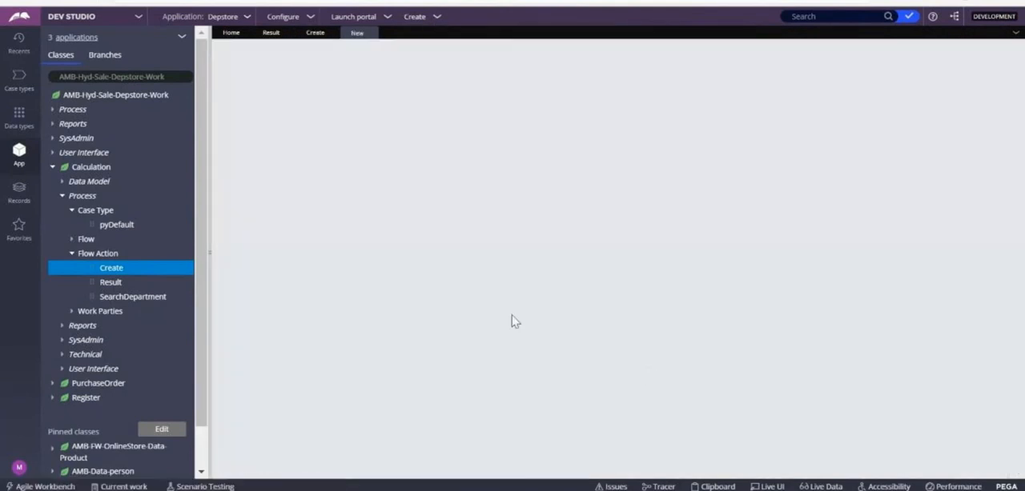
click(993, 465)
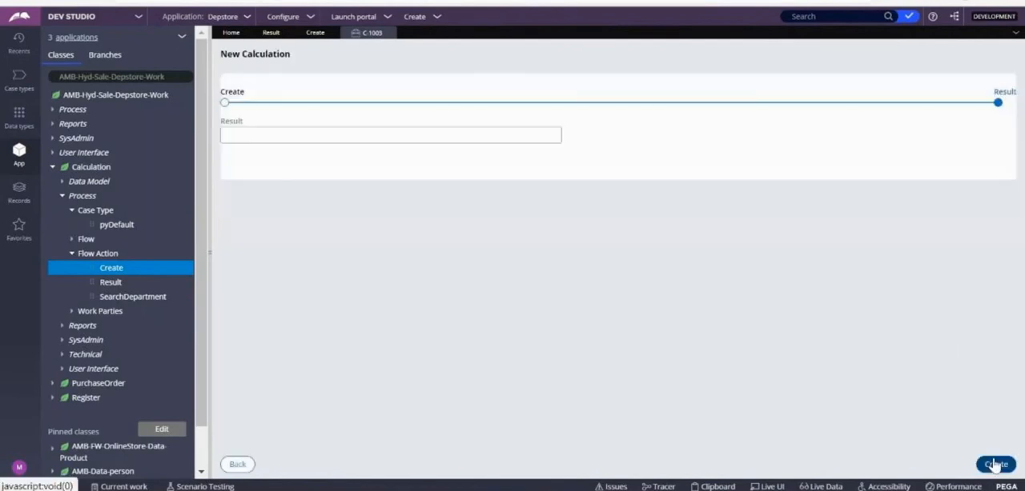
click(993, 465)
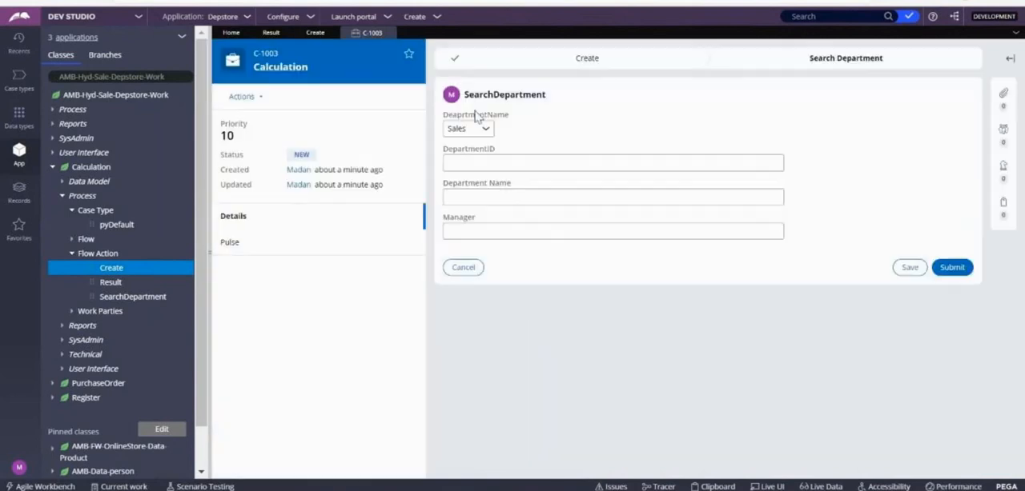
Step: Test the department lookup in the SearchDepartment form by choosing Finance, Training, Sales and finally HR as DeaprtmentName
click(474, 128)
click(468, 178)
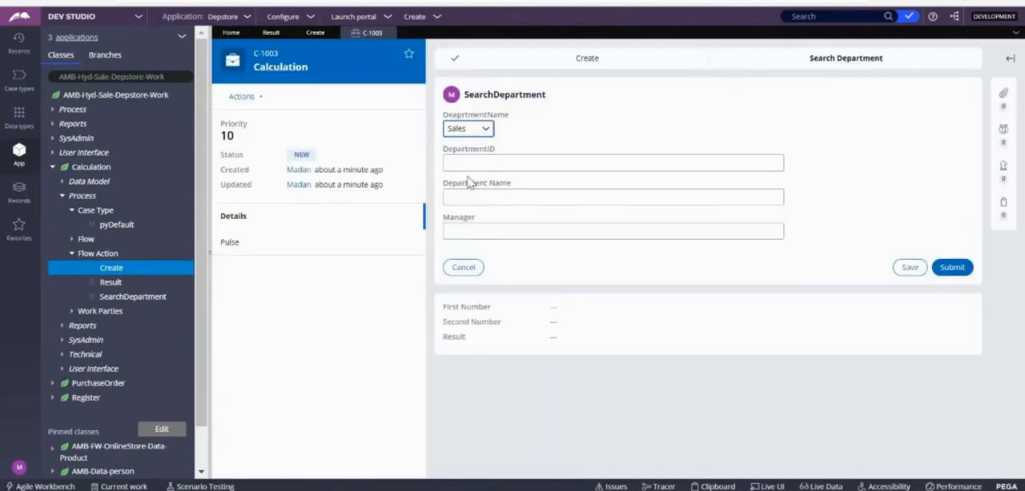
click(480, 129)
click(469, 201)
click(471, 129)
click(472, 231)
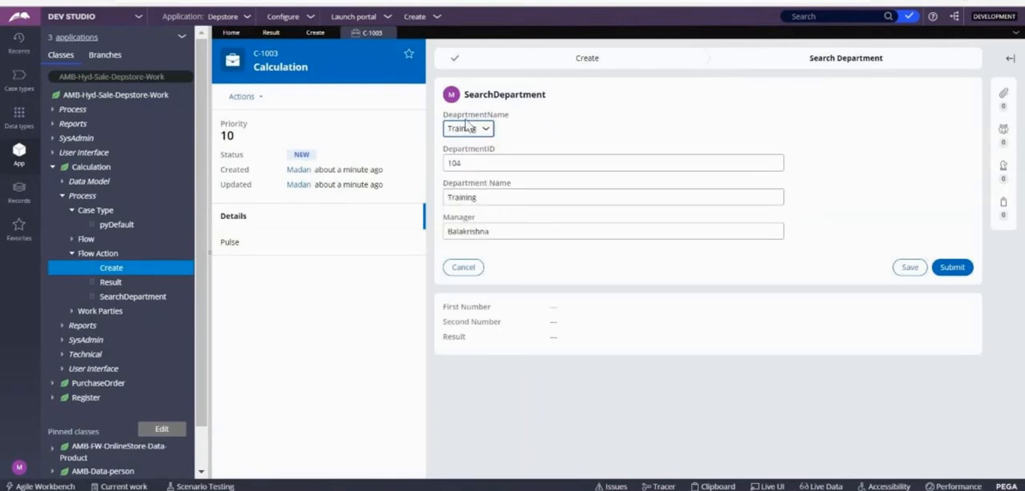
click(477, 133)
click(458, 153)
click(487, 130)
click(456, 179)
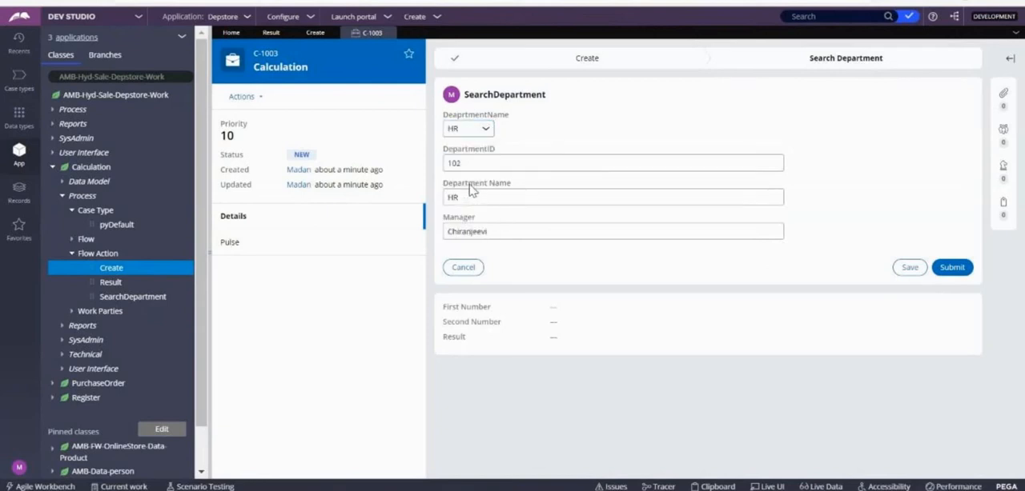
click(466, 132)
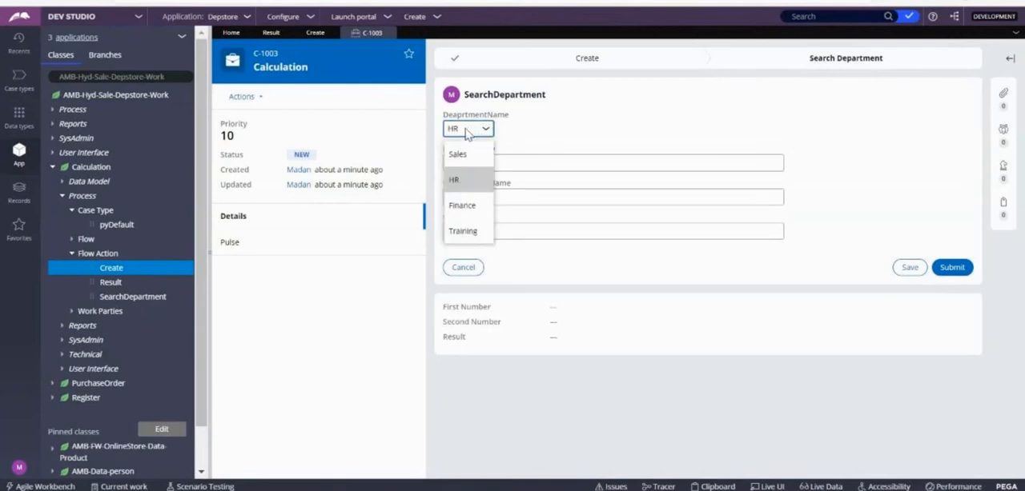
click(477, 141)
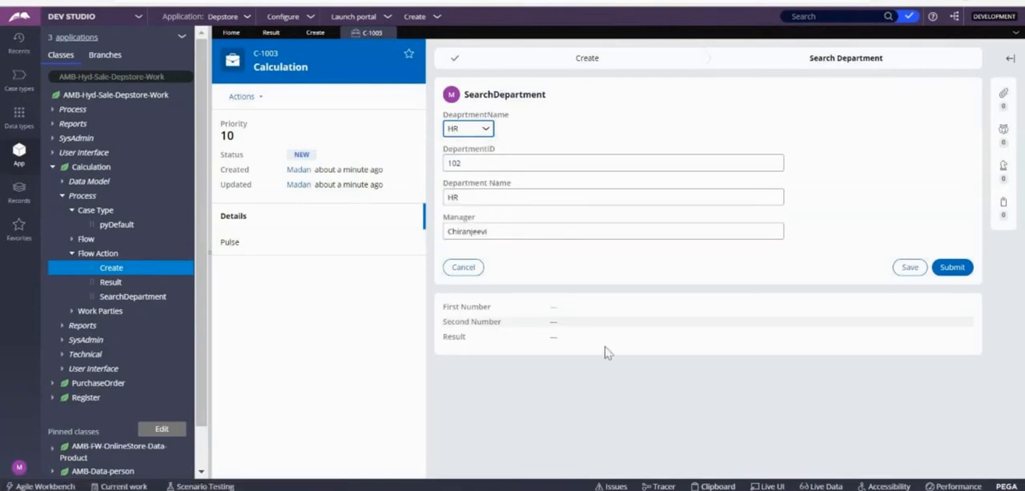
Step: Inspect the DeaprtmentName value on the case's pyWorkPage in the clipboard
click(719, 488)
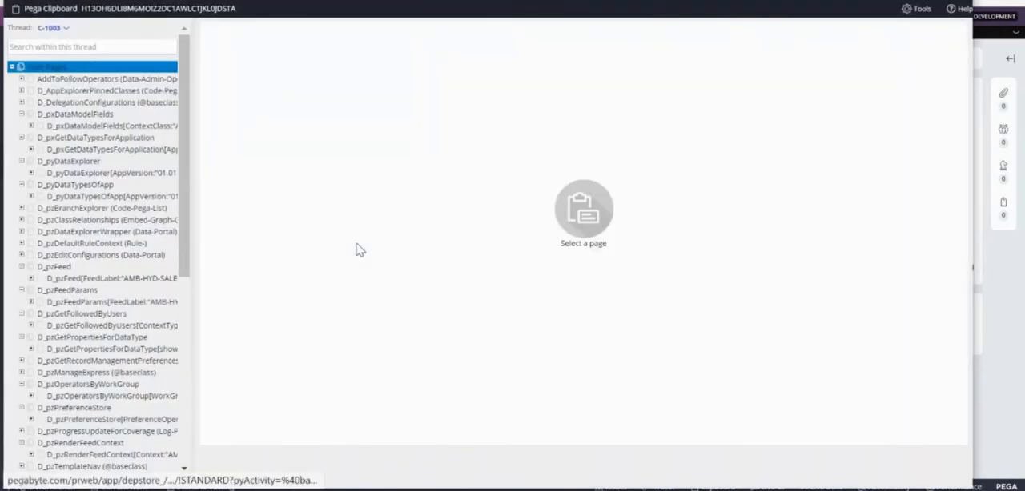
drag(188, 201, 202, 432)
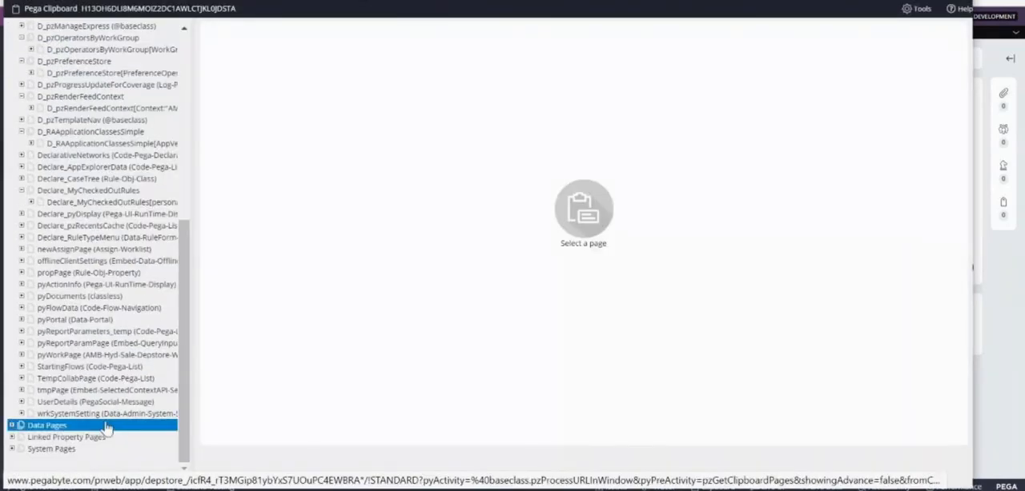
click(64, 357)
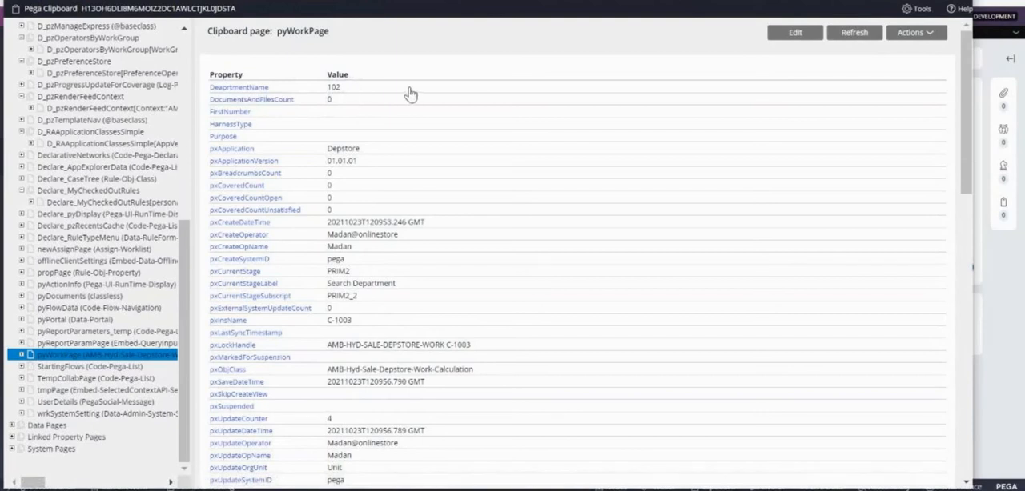
drag(341, 85, 223, 86)
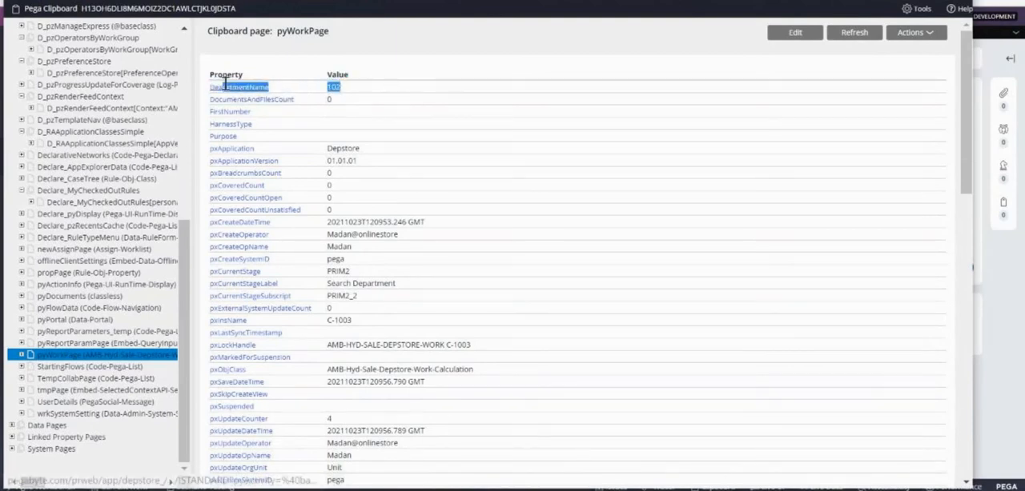
click(347, 92)
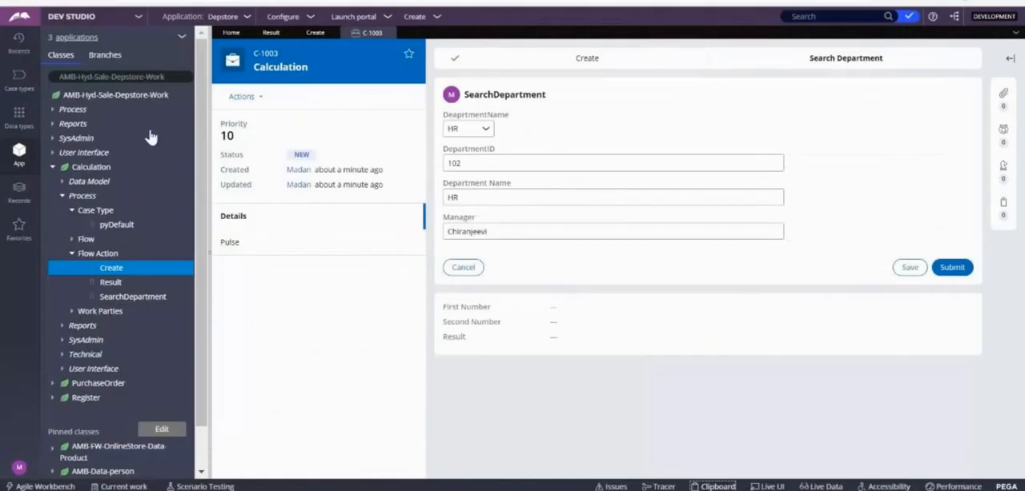
Step: Open Calculation's DeaprtmentName property and examine its data page, property for value and property for display text
click(64, 181)
click(69, 227)
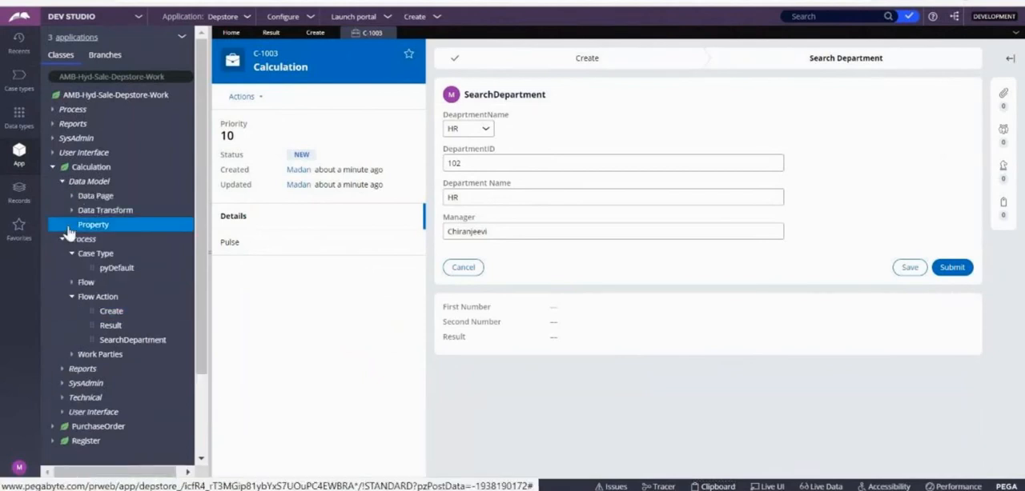
click(130, 240)
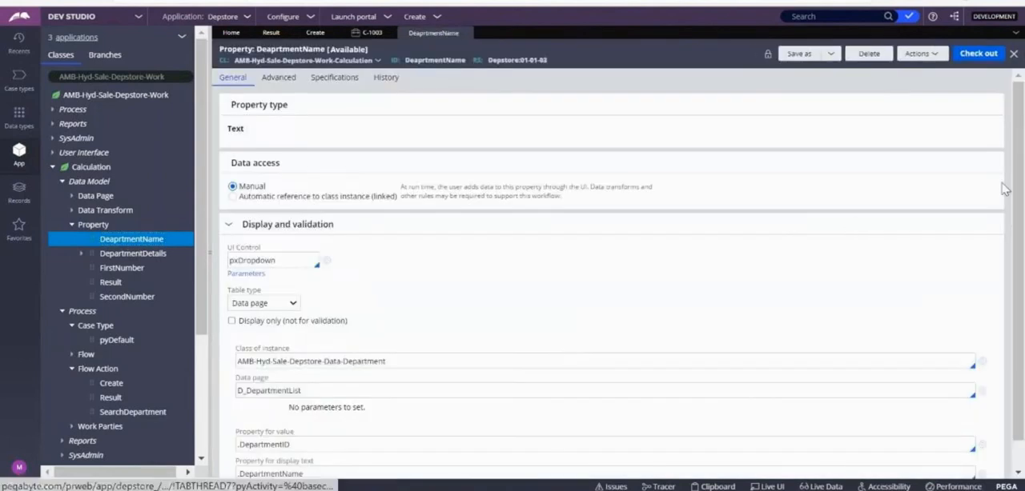
scroll(1014, 190, down, 1)
drag(307, 414, 231, 413)
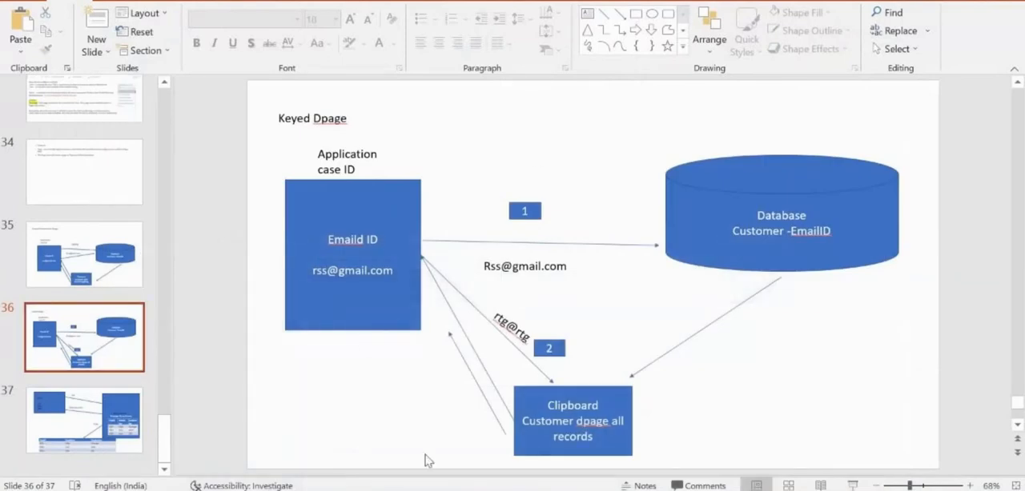
Step: Switch back to Pega Dev Studio and examine the Calculation case's pyWorkPage.DepartmentDetails page in the clipboard
mouse_move(373, 490)
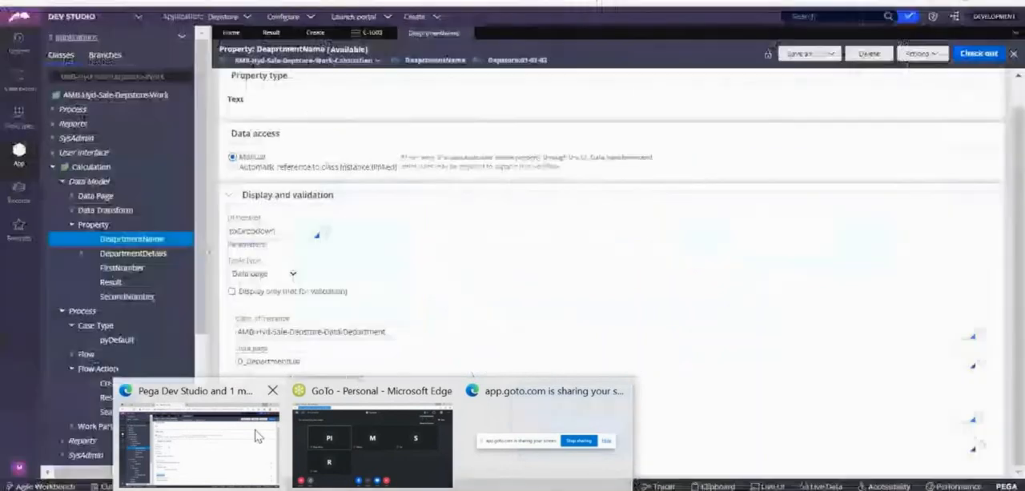
click(256, 436)
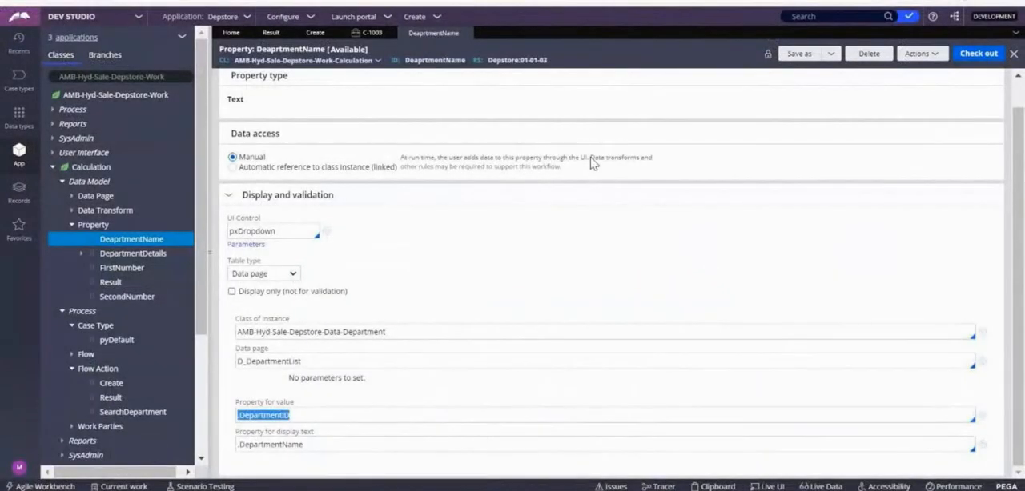
click(370, 34)
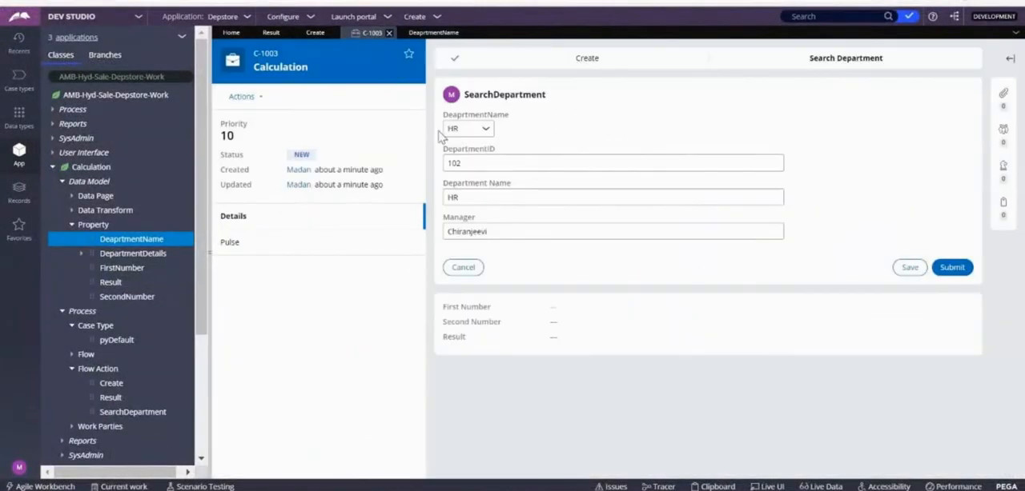
click(714, 487)
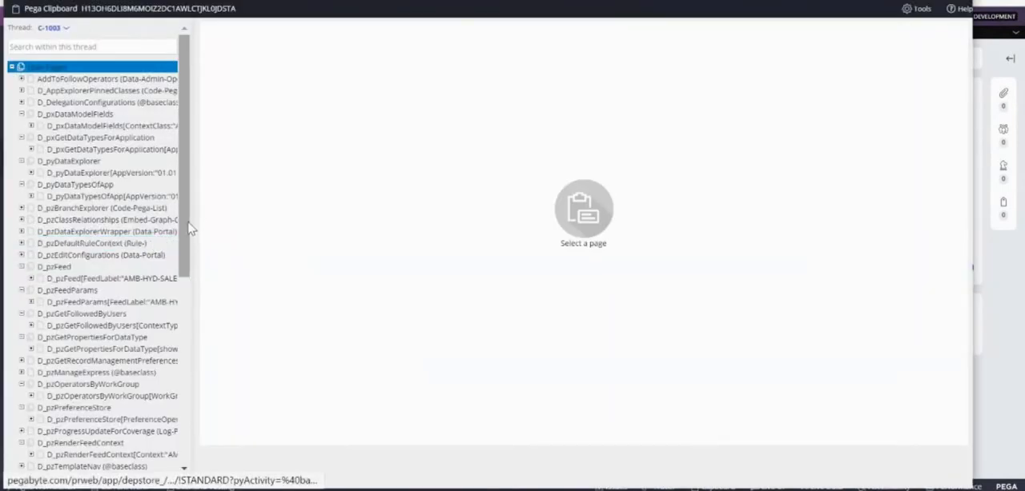
scroll(120, 436, down, 5)
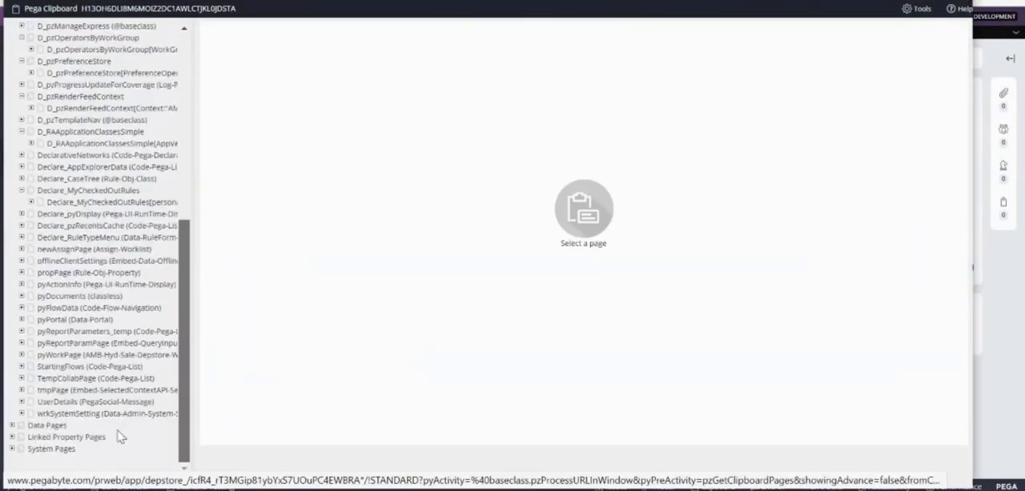
click(22, 355)
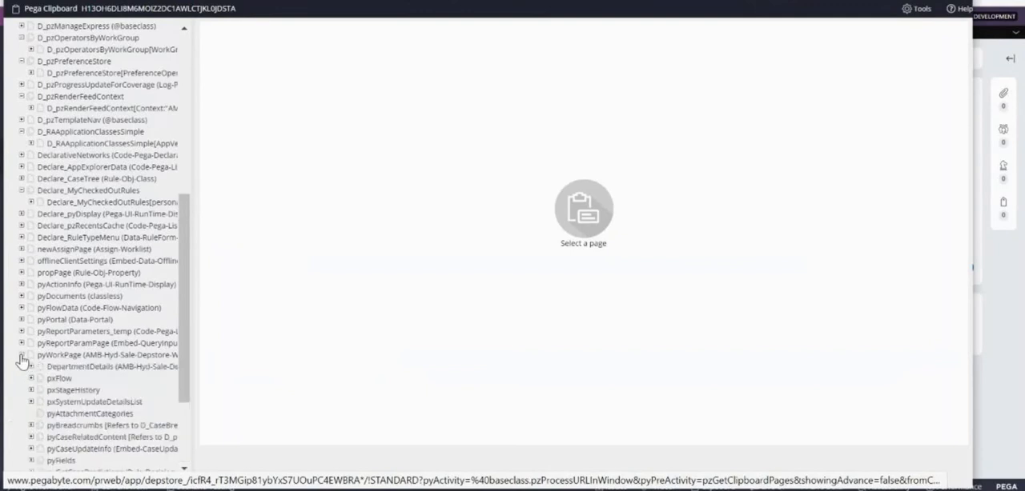
drag(190, 353, 375, 333)
click(200, 368)
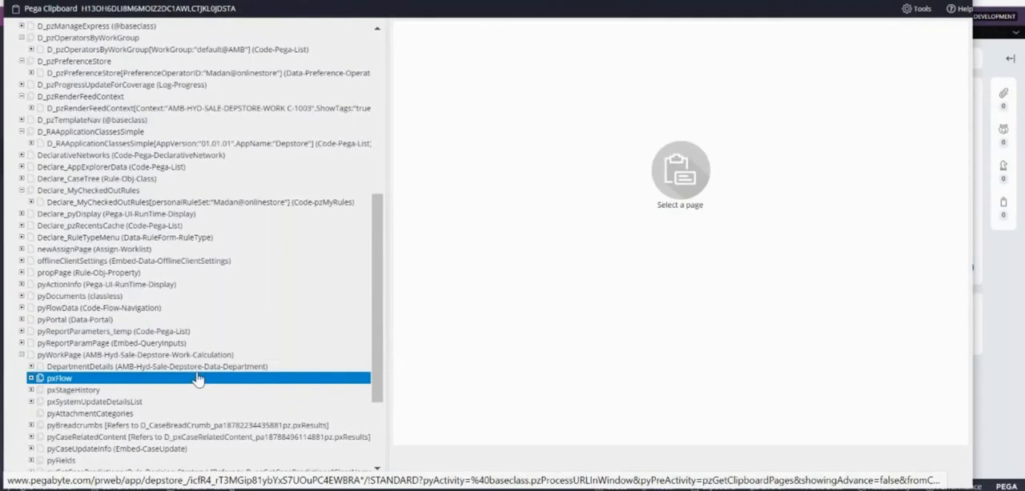
click(191, 369)
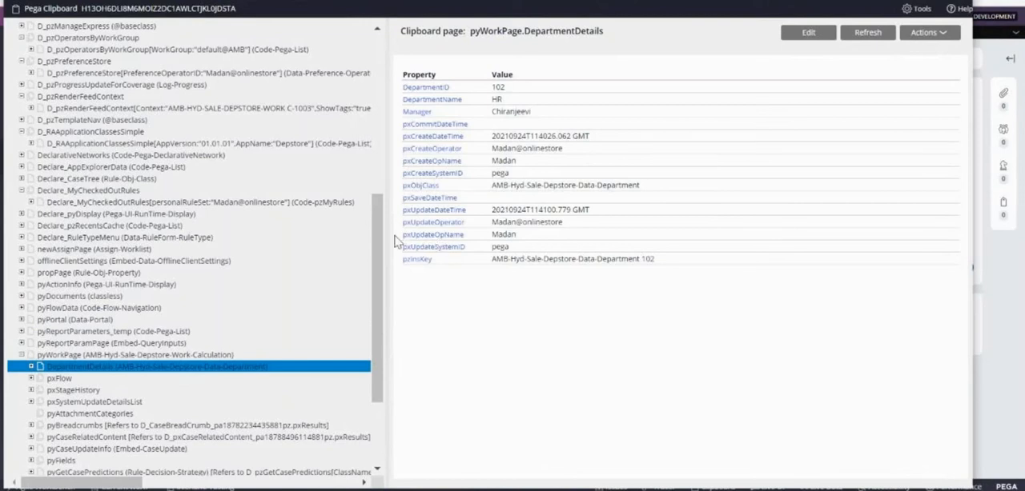
Step: Examine the DepartmentID and DepartmentName values of the thread-level D_Department data page in the clipboard
scroll(383, 242, down, 3)
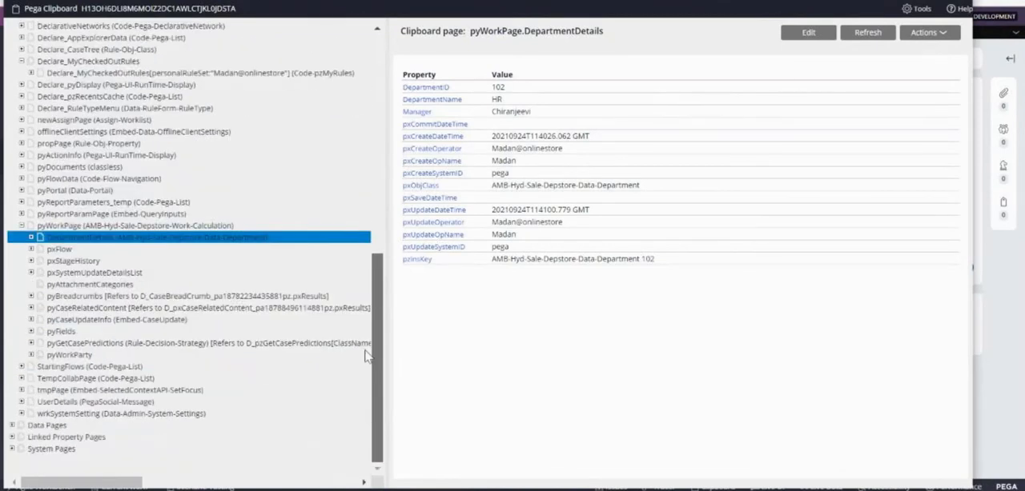
click(11, 428)
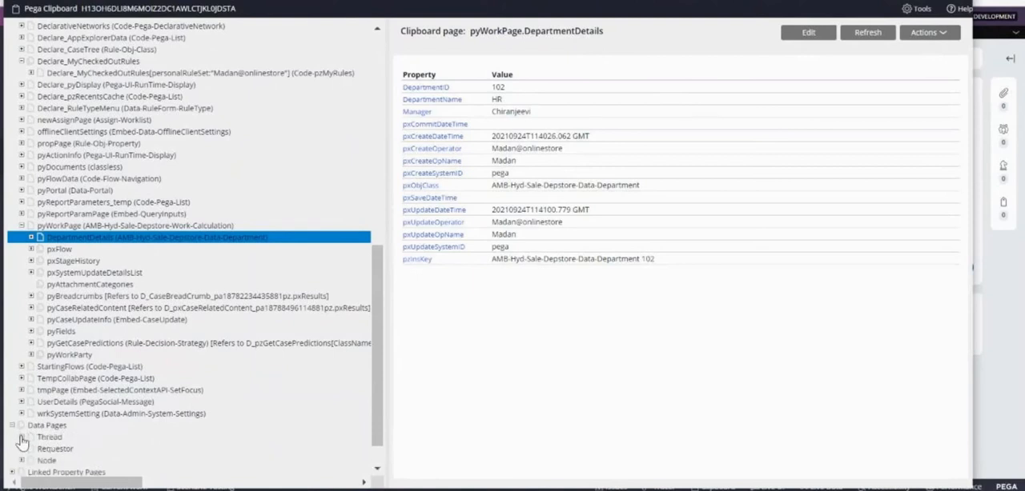
click(22, 439)
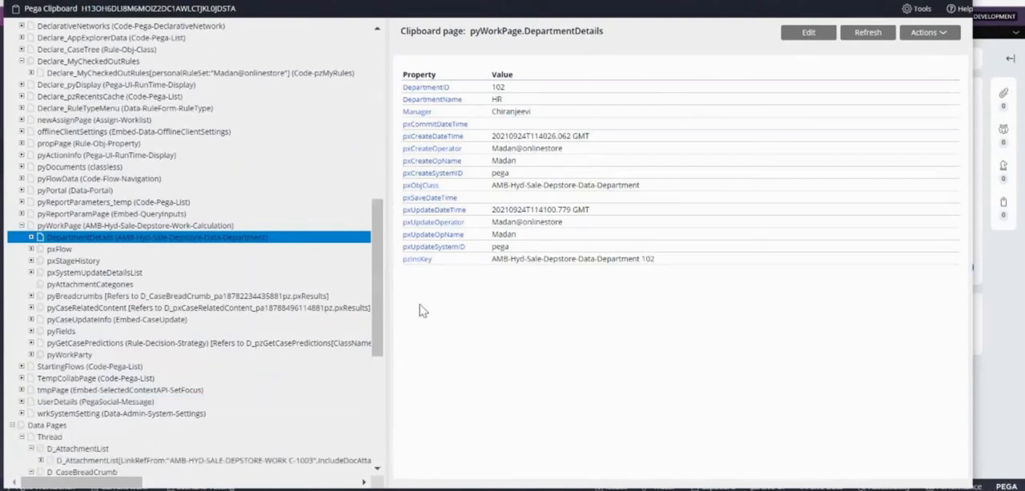
drag(373, 287, 373, 391)
click(86, 322)
click(167, 226)
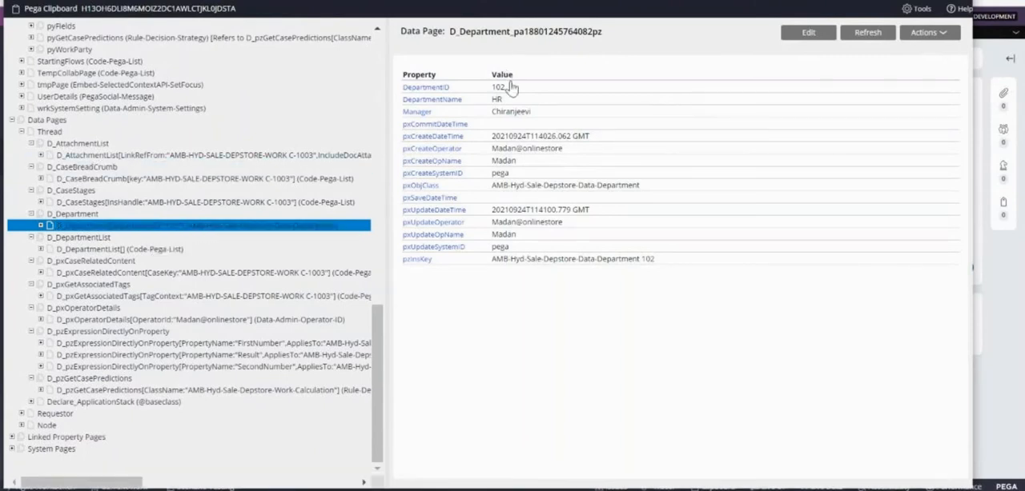
drag(506, 90, 505, 100)
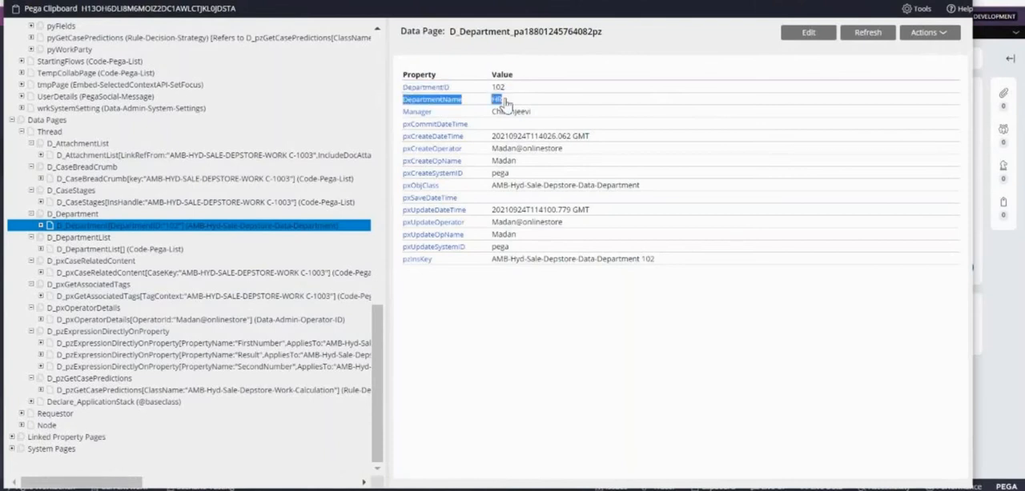
double_click(500, 89)
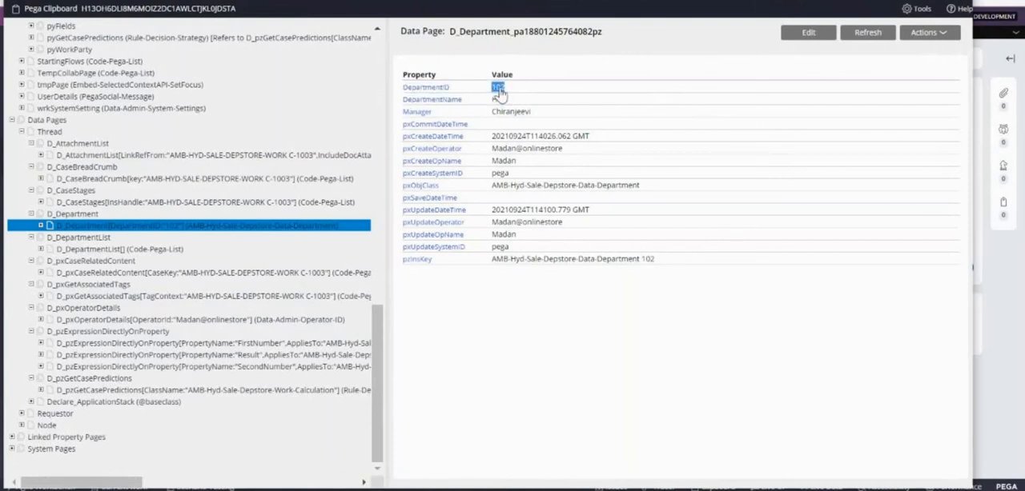
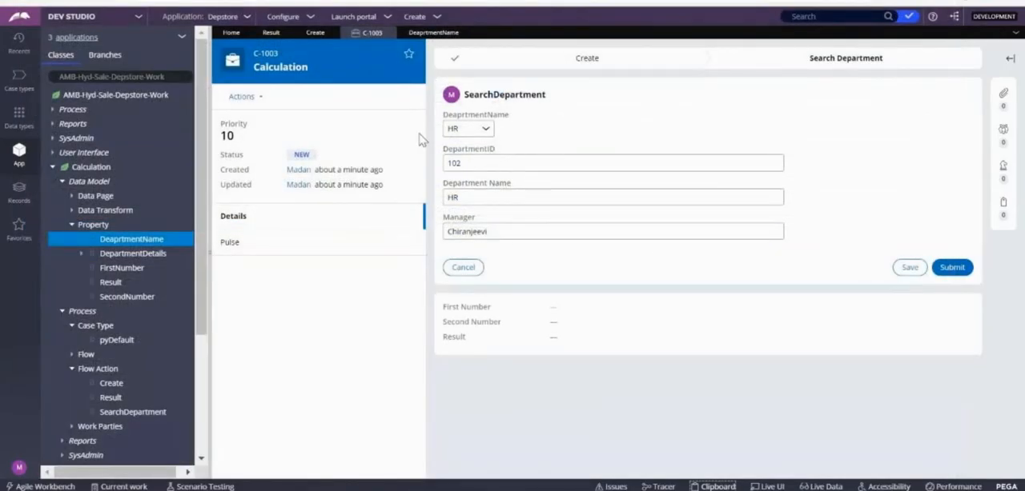
Step: Open the List Department data page of the Department data type
click(433, 34)
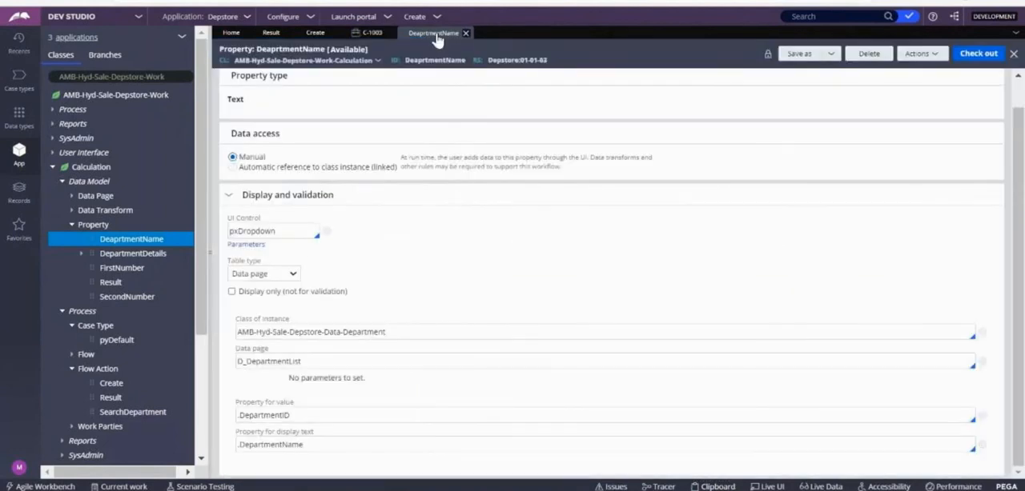
click(19, 119)
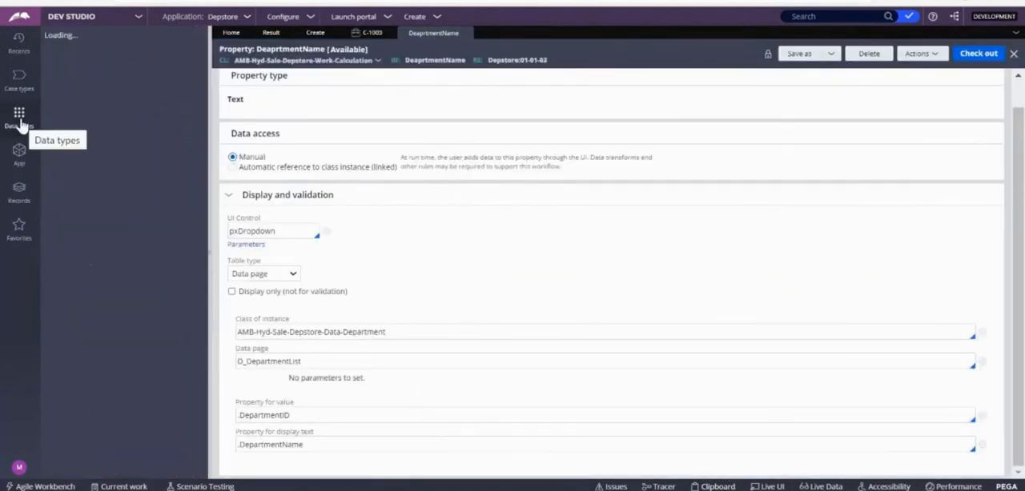
click(116, 151)
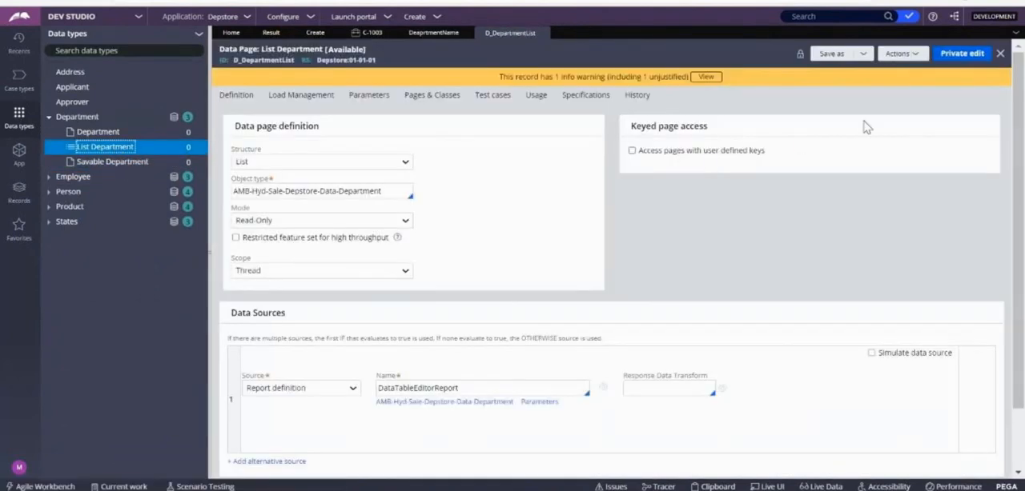
Step: Save the List Department data page into Depstore ruleset version 01-01-03 and discard the new copy's checkout
click(854, 53)
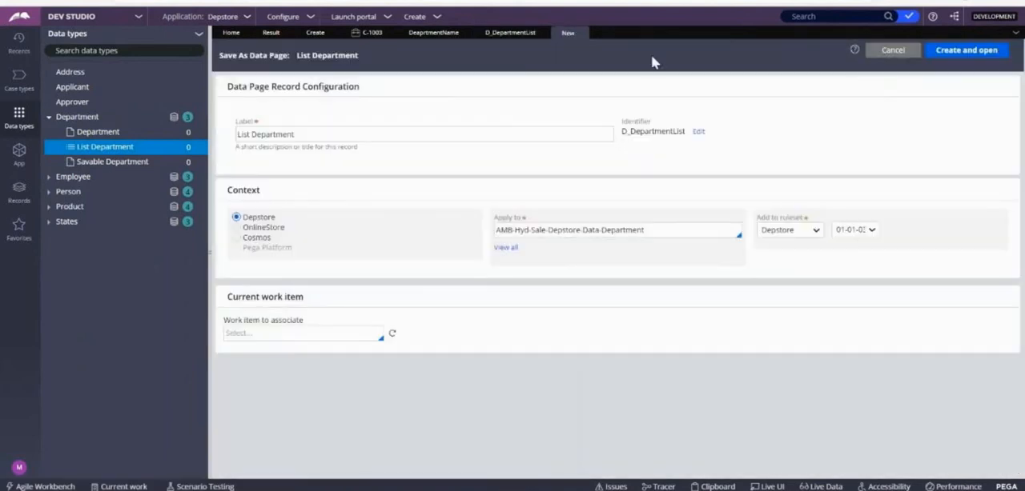
click(969, 59)
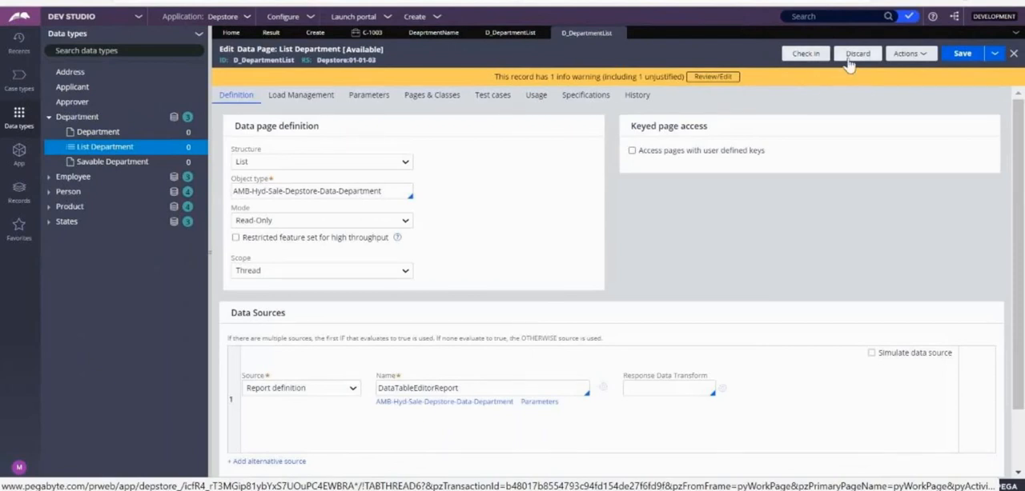
click(851, 57)
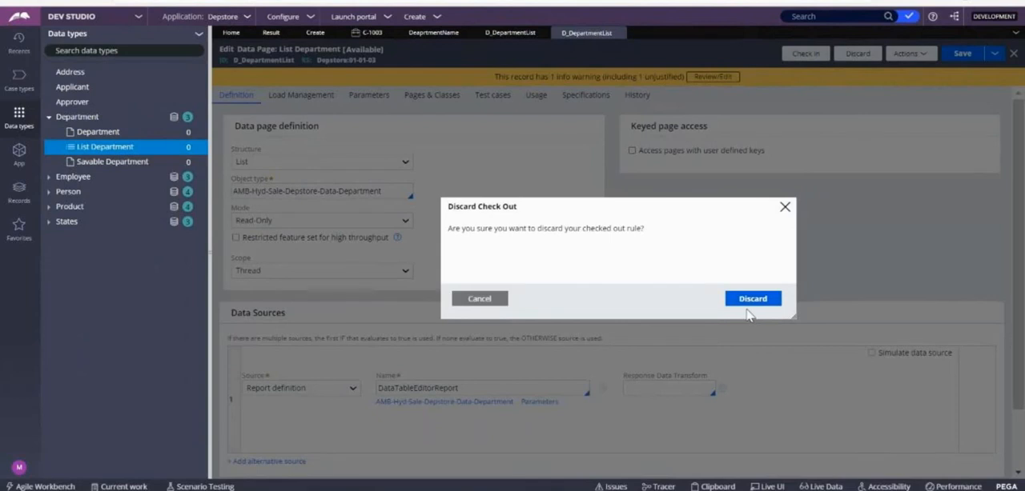
click(745, 303)
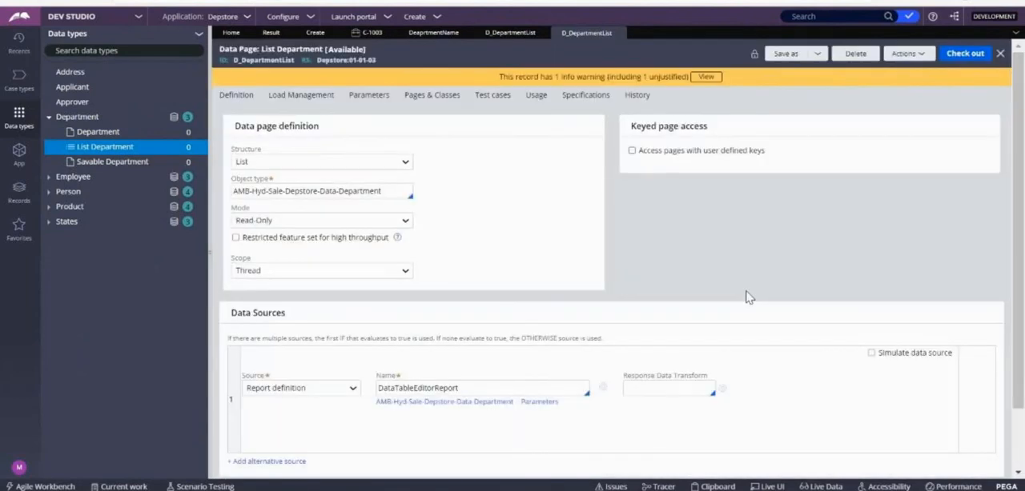
Step: Save a copy of the List Department data page with the identifier D_SearchDepartment and open it
click(794, 57)
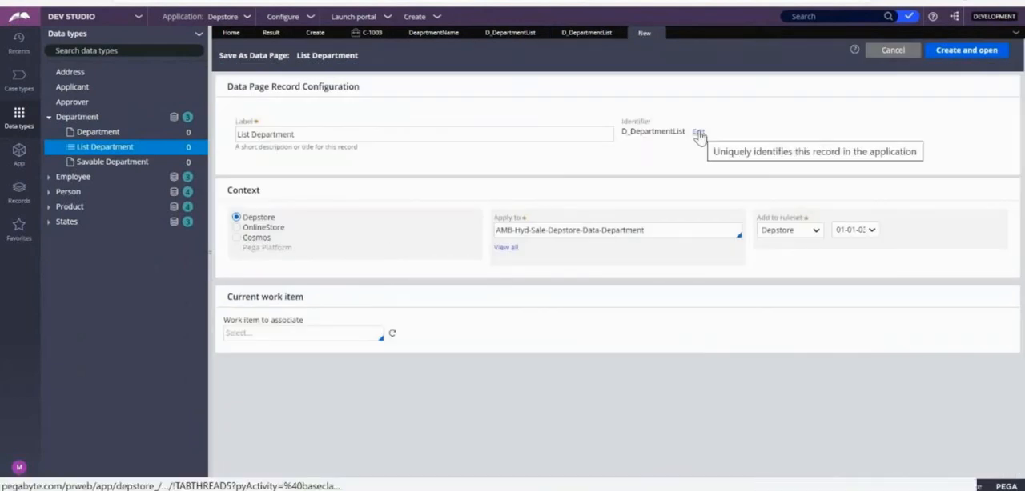
click(698, 134)
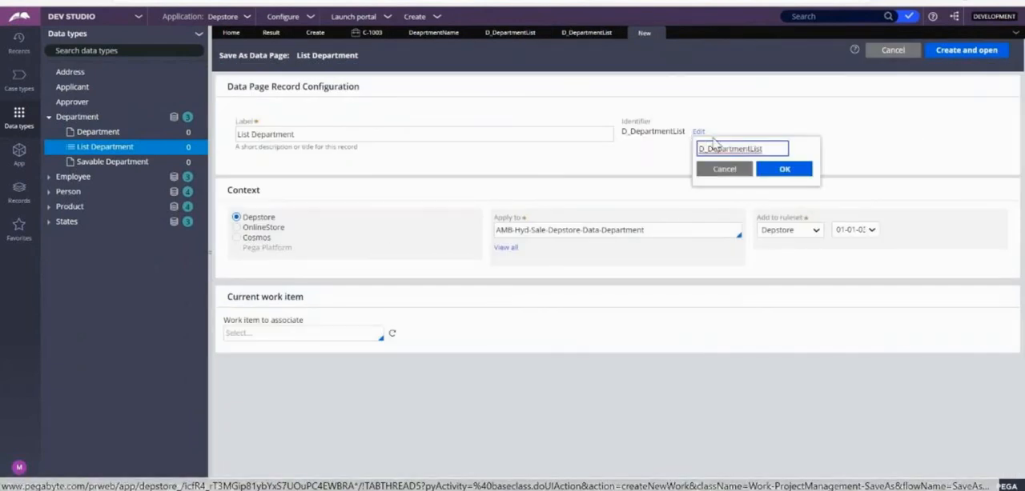
click(708, 148)
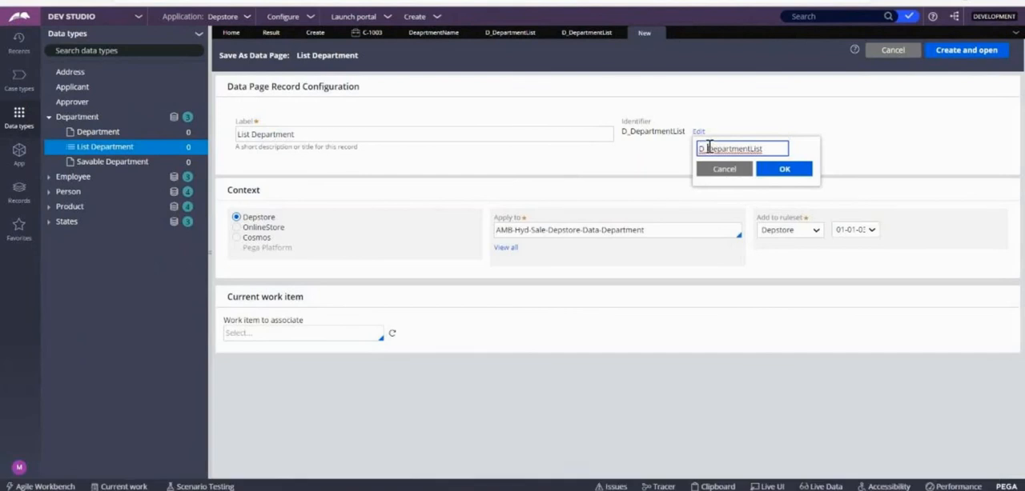
text(S)
key(BackSpace)
text(Sear)
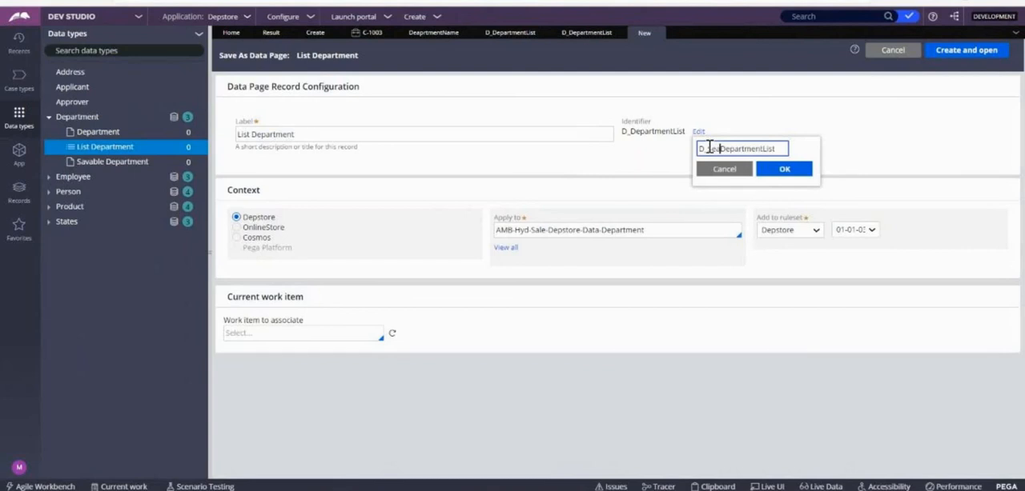
text(ch)
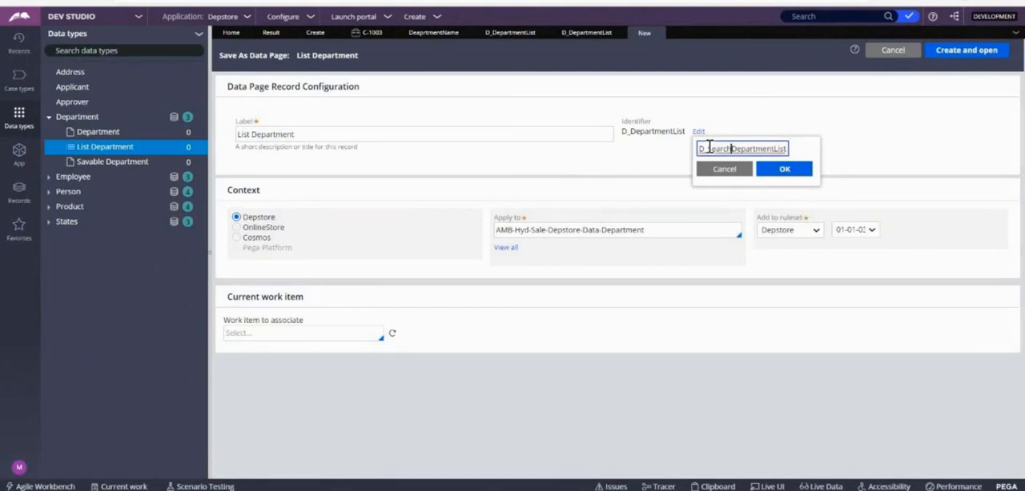
key(BackSpace)
click(786, 172)
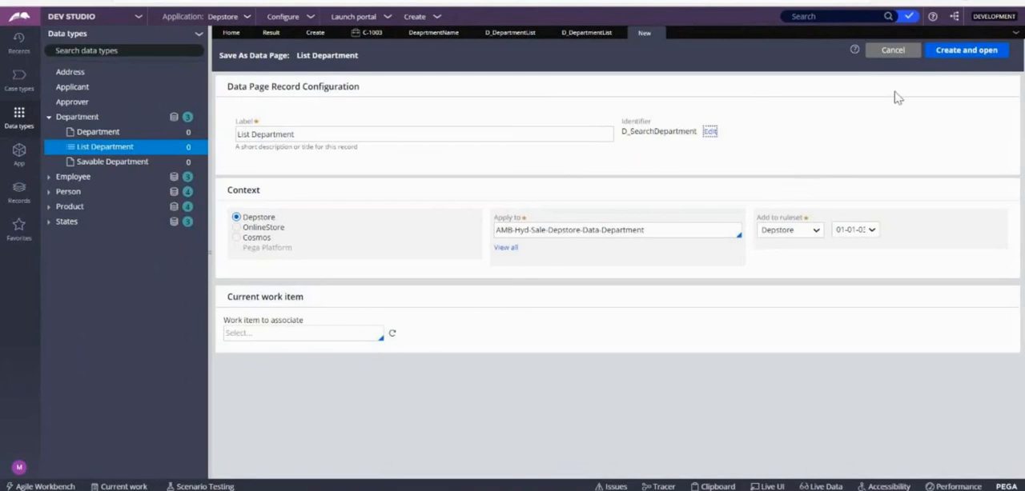
click(951, 51)
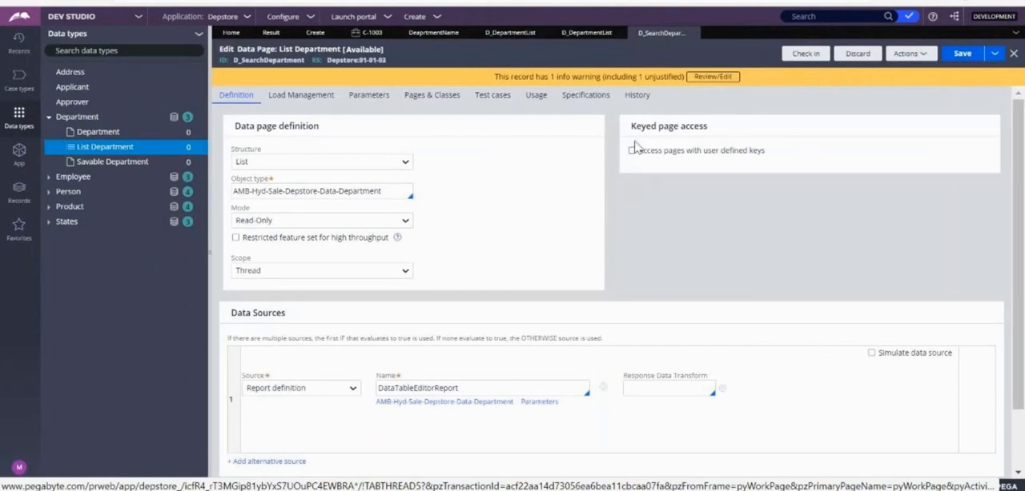
Step: Enable access with user defined keys on D_SearchDepartment, using DepartmentID as the page list key, and save the data page
click(632, 152)
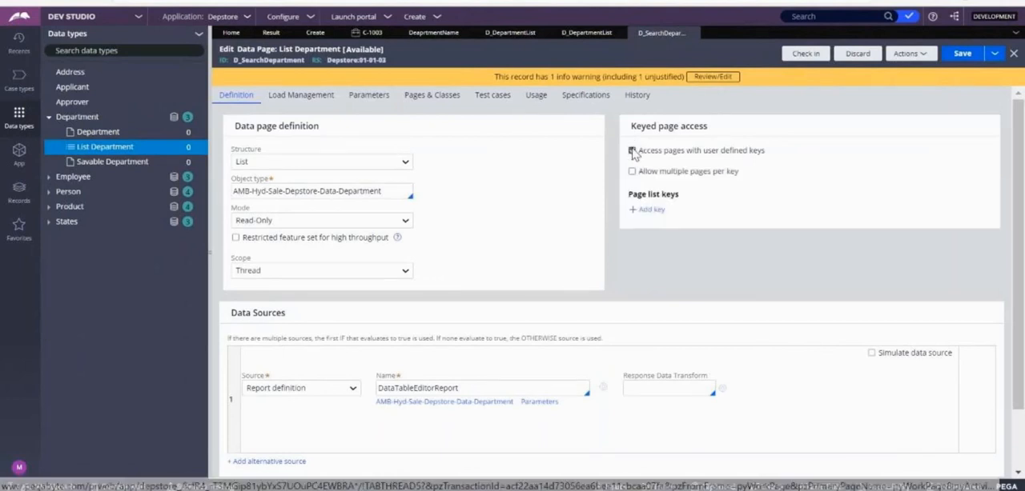
click(648, 210)
key(Down)
key(Down)
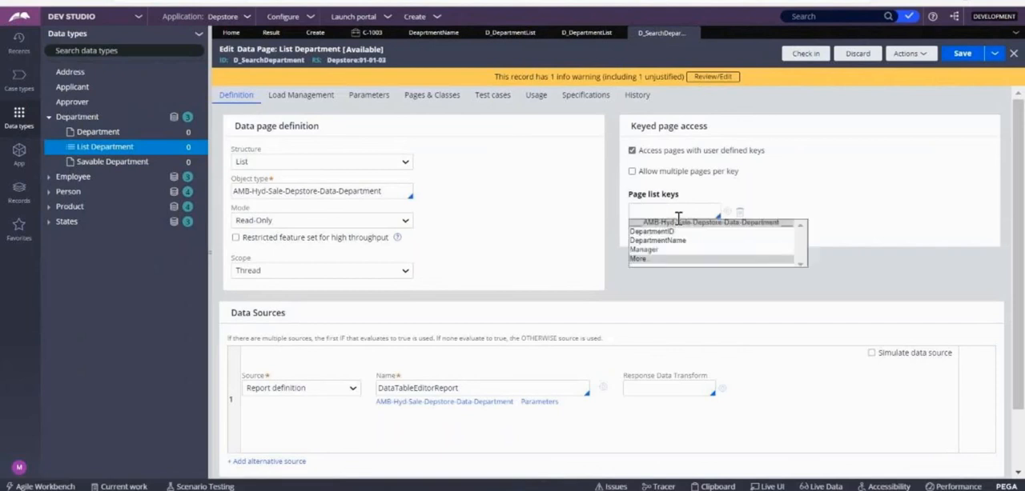
key(Return)
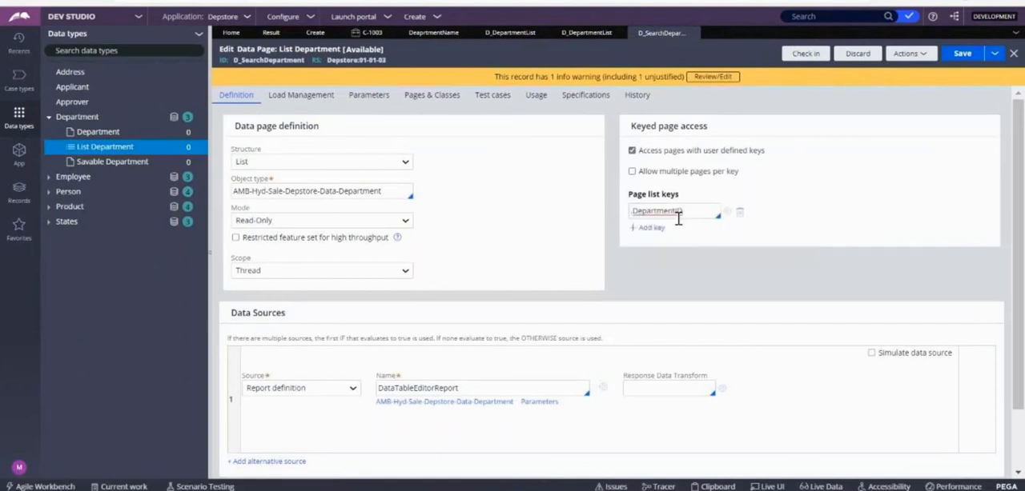
click(963, 55)
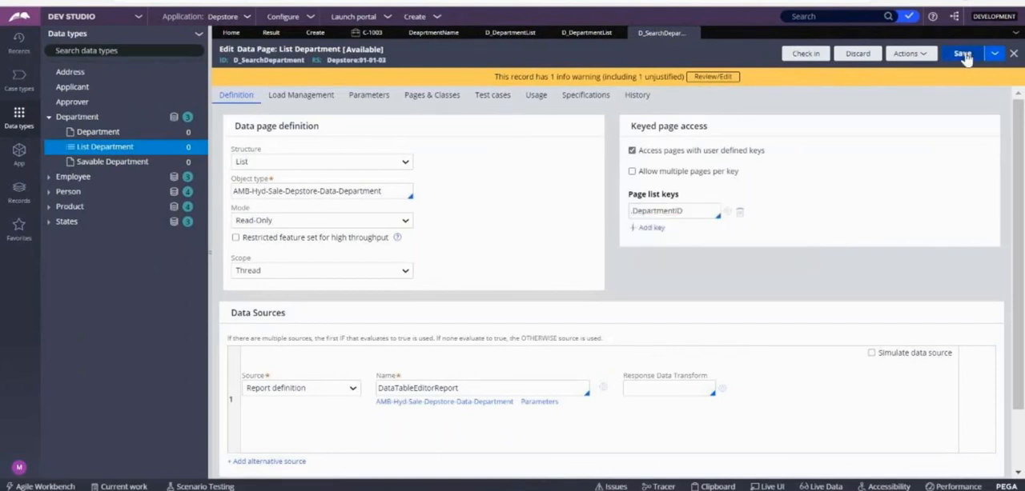
click(807, 54)
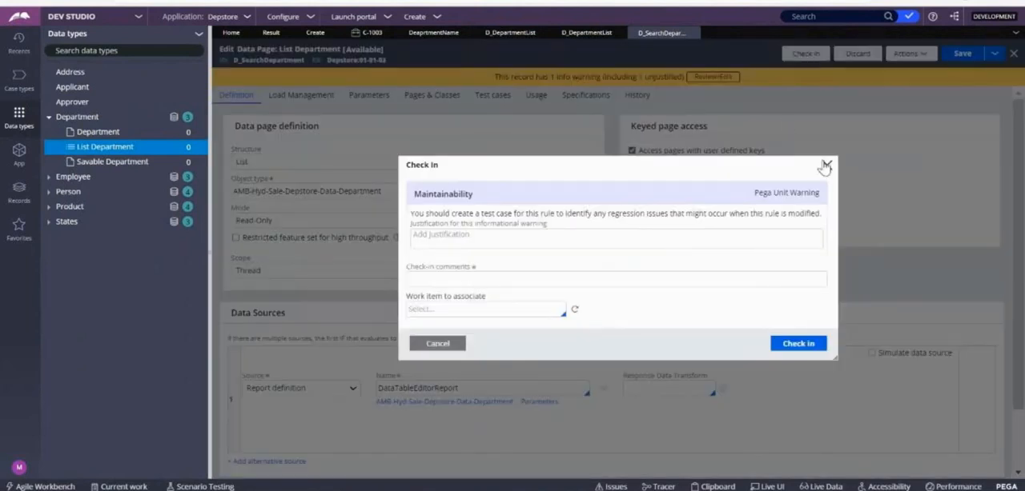
click(825, 165)
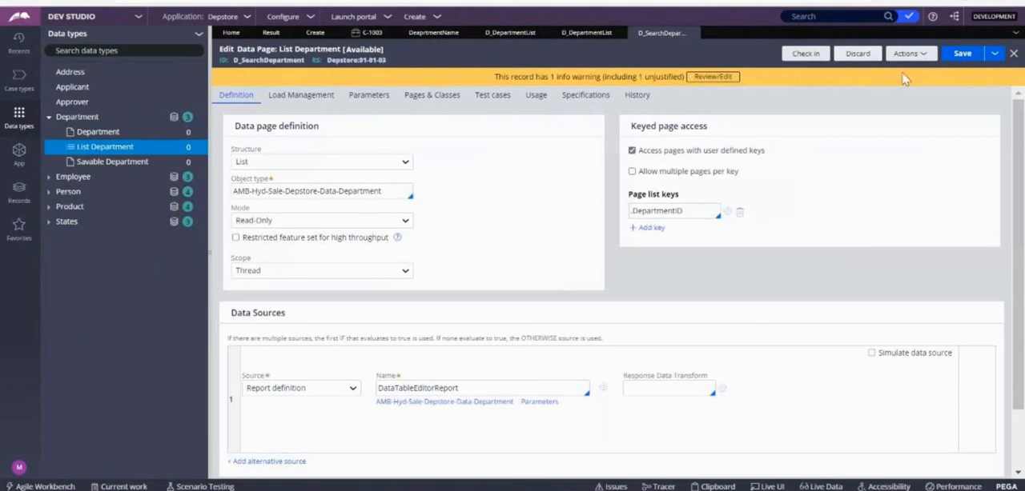
Step: Run D_SearchDepartment with all its instances flushed before execution and examine the result count
click(910, 54)
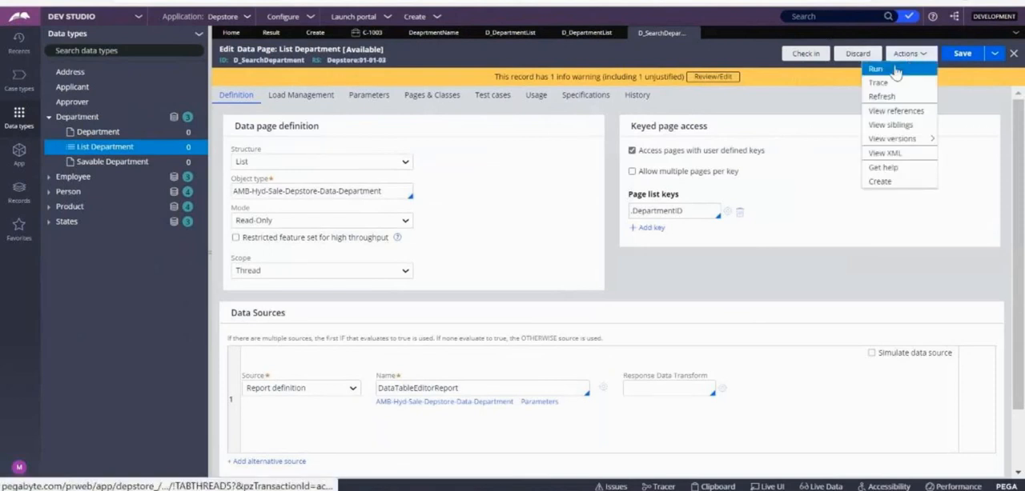
click(876, 69)
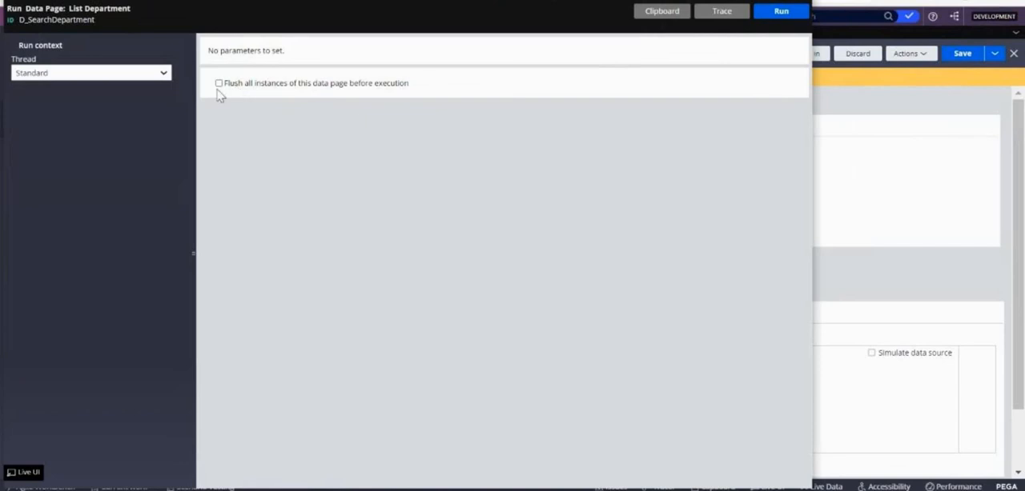
click(220, 83)
click(784, 23)
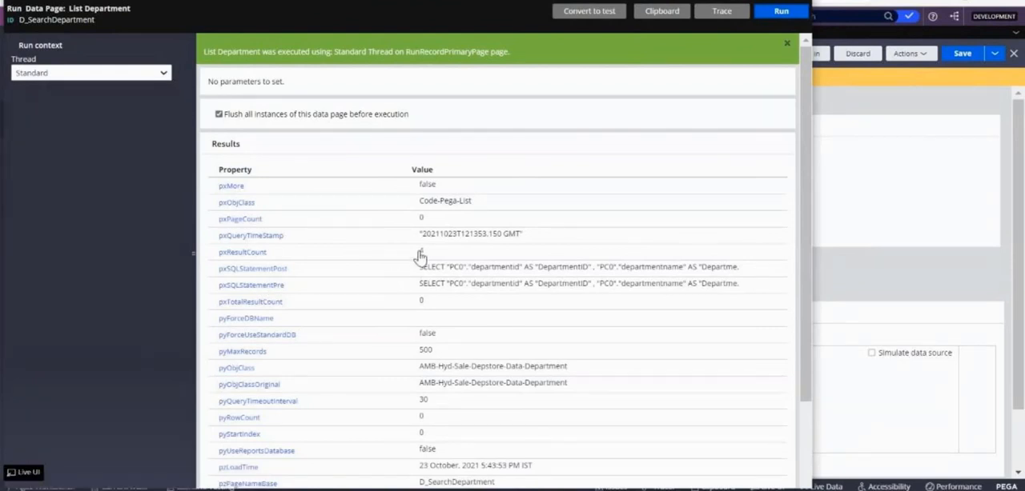
click(430, 257)
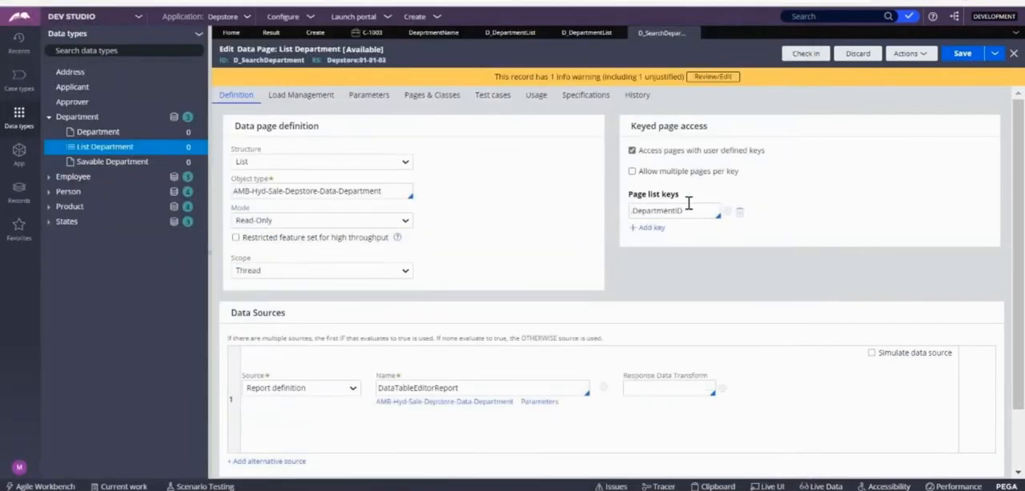
Step: Check the page list key of D_SearchDepartment and save the data page again
drag(687, 204, 638, 207)
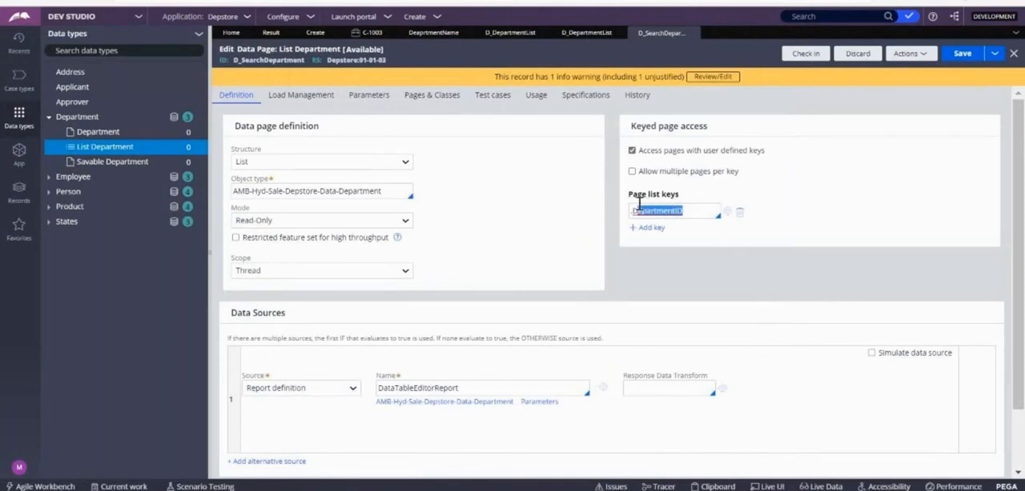
click(638, 206)
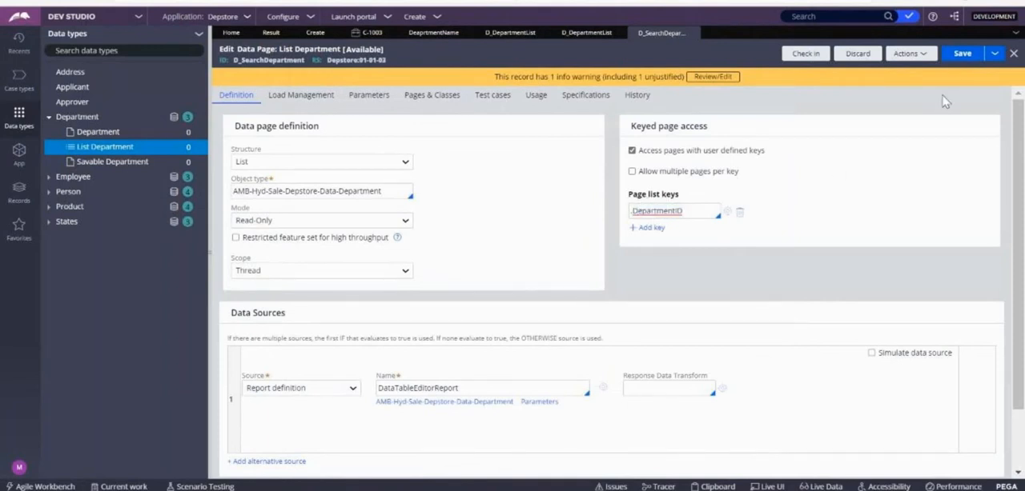
click(961, 56)
Step: Open the DepartmentDetails property of the Calculation class
click(417, 37)
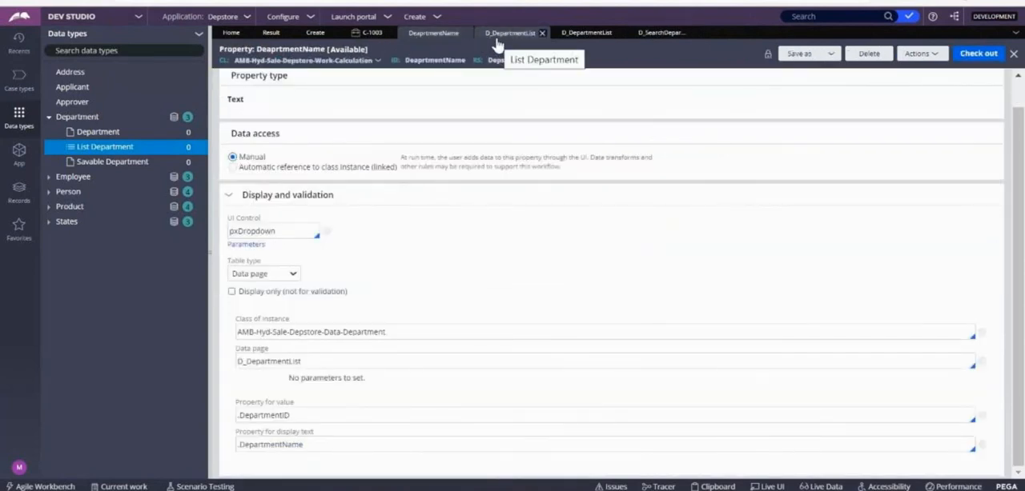
click(496, 36)
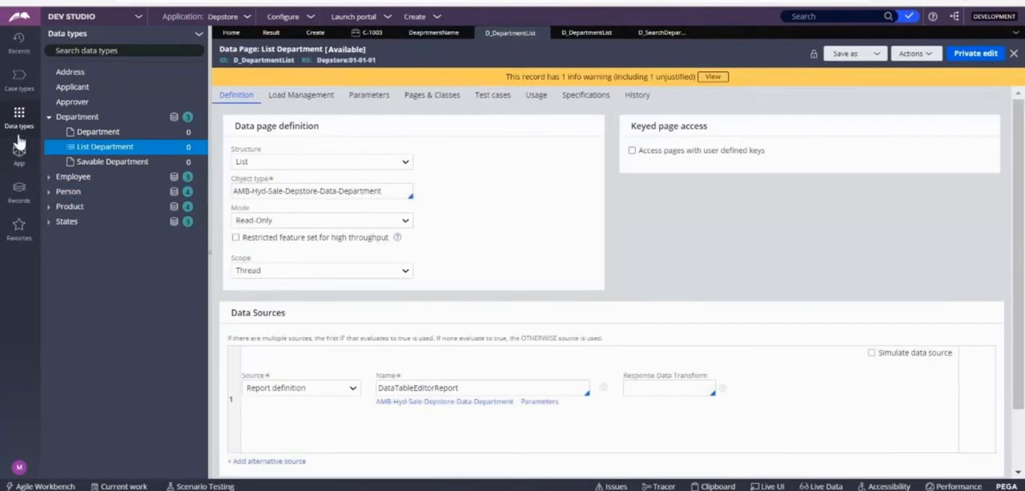
click(21, 160)
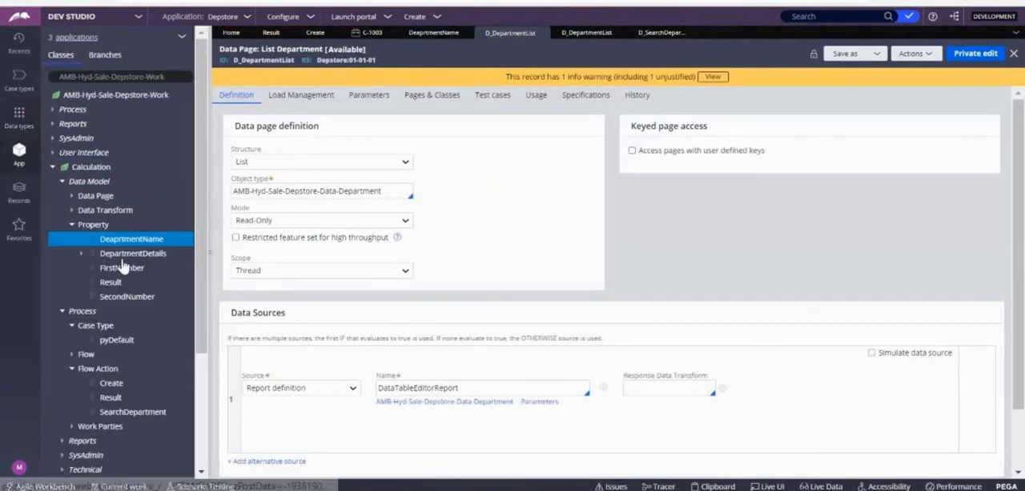
click(128, 253)
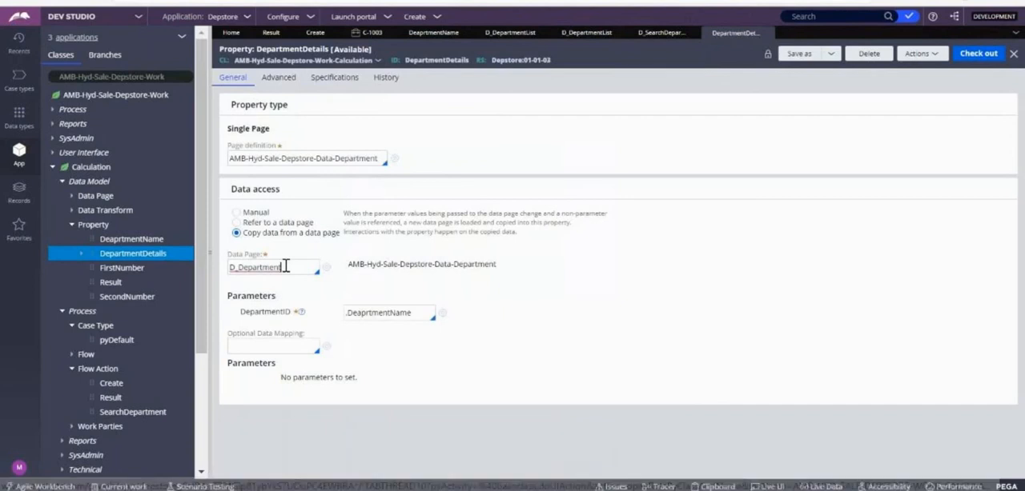
click(286, 267)
key(BackSpace)
key(BackSpace)
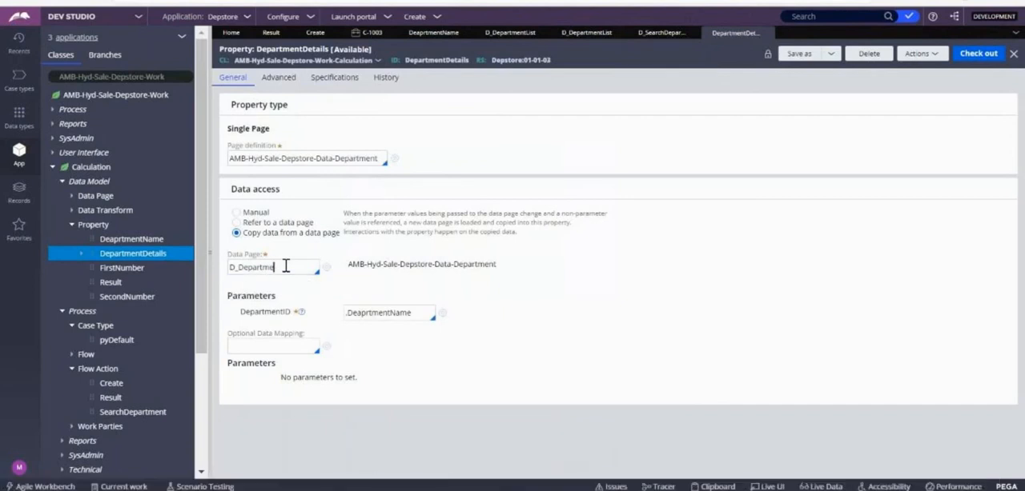
key(Down)
key(Down)
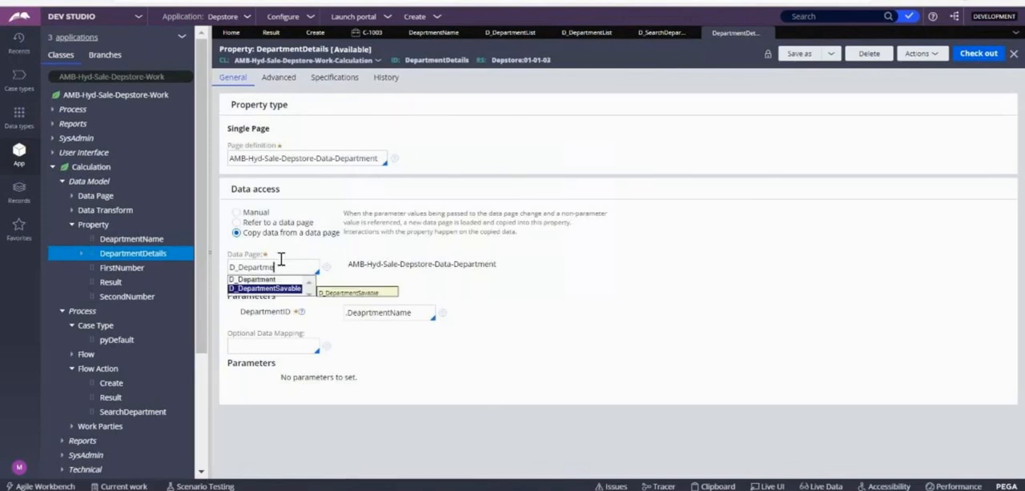
key(Up)
key(Return)
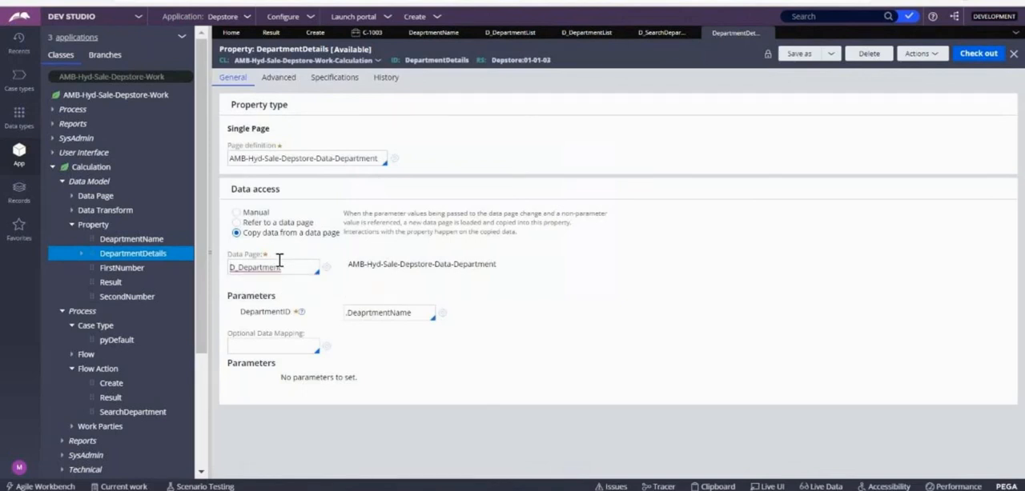
Step: Set the data page that DepartmentDetails copies from to D_SearchDepartment and check out the property
click(238, 268)
text(Search)
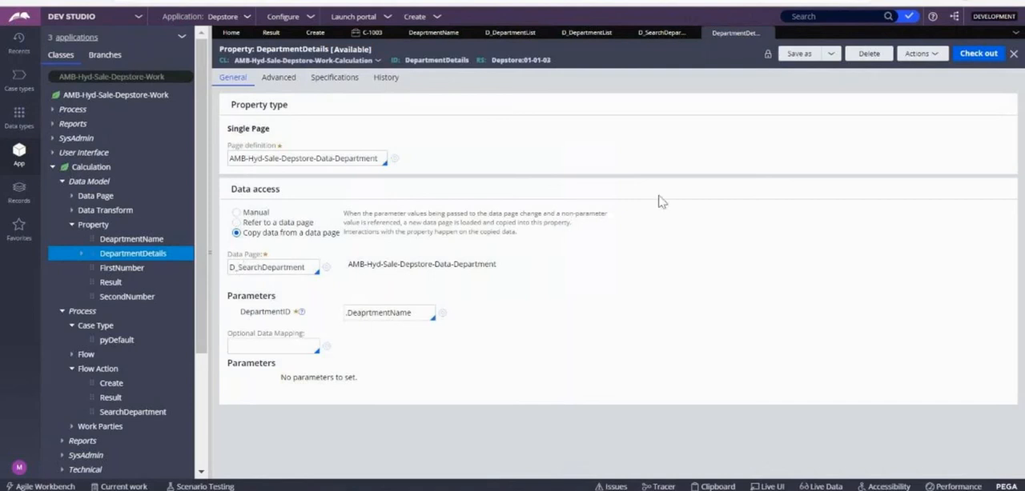
click(984, 59)
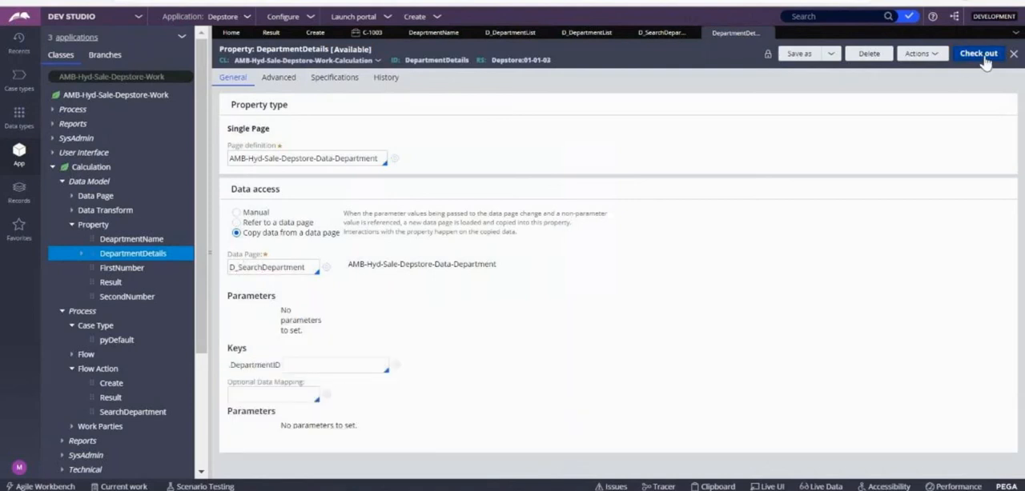
Step: Map the DepartmentID key of DepartmentDetails to .DeaprtmentName and save the property
click(969, 60)
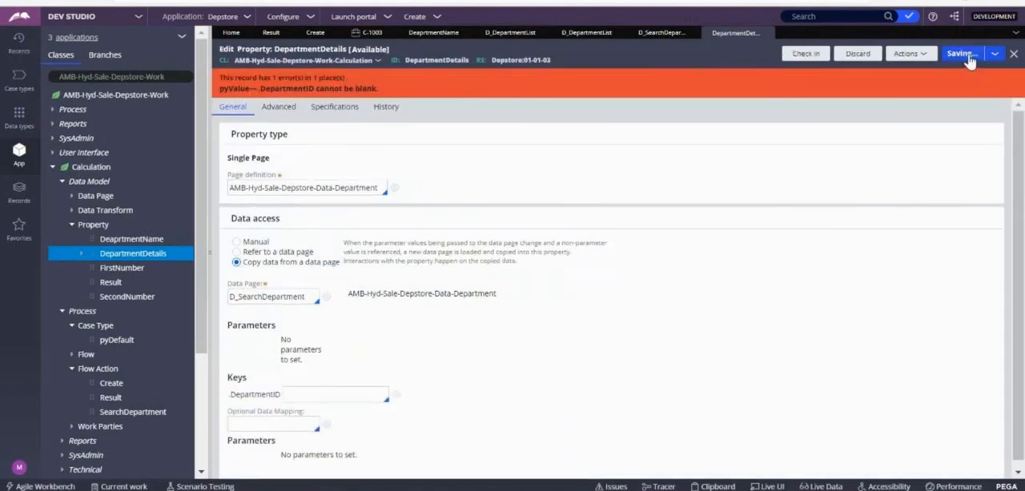
click(321, 390)
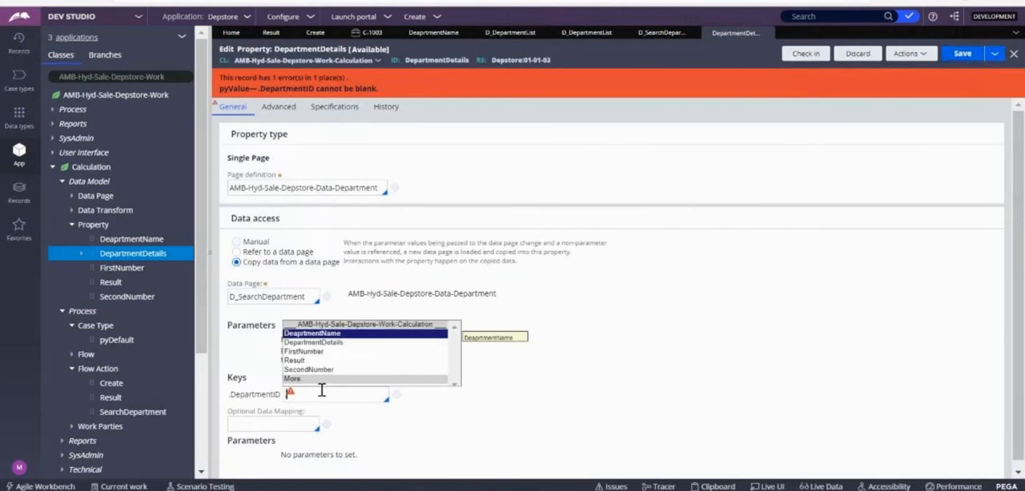
key(Return)
click(960, 53)
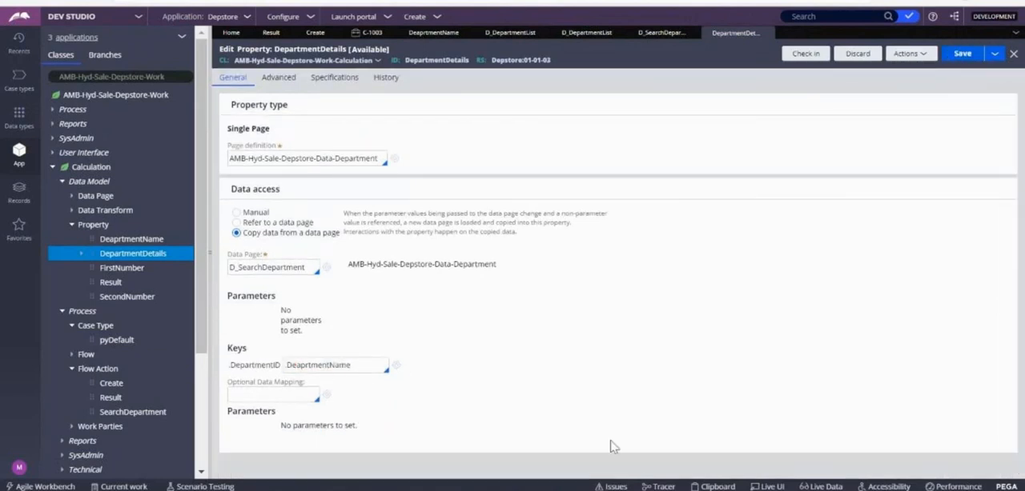
Step: Return to the open case C-1003 and select Finance as its department name
click(438, 20)
mouse_move(525, 29)
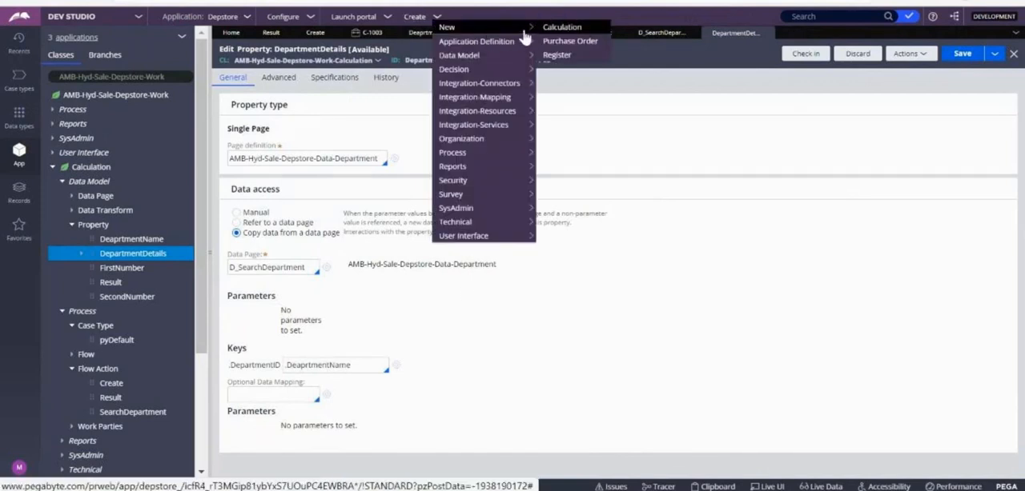
click(373, 34)
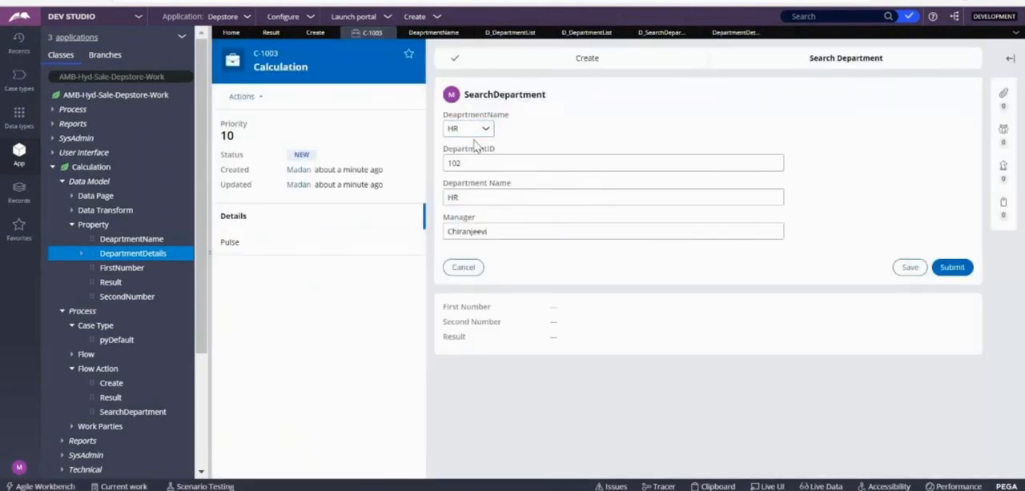
click(476, 138)
click(461, 204)
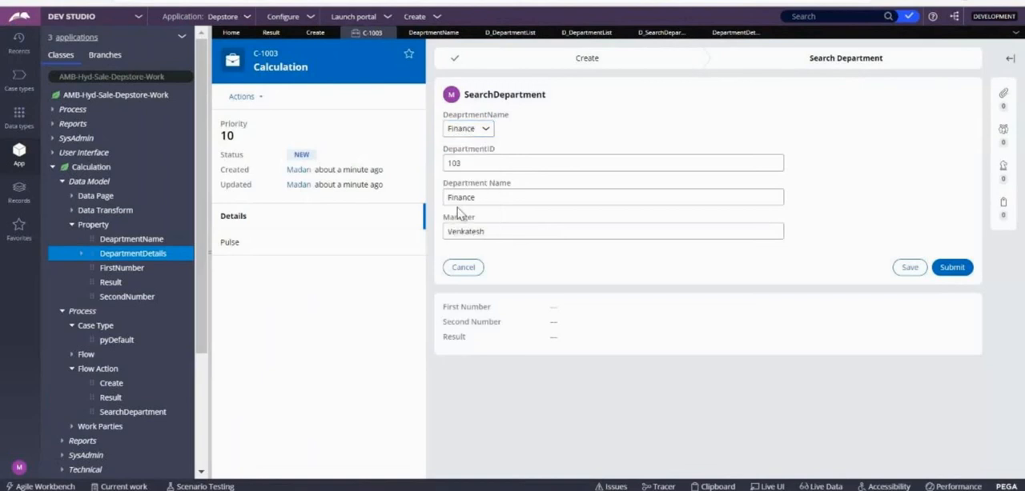
Step: Open the Clipboard for case C-1003 and examine which department data pages are loaded at Thread level
click(705, 486)
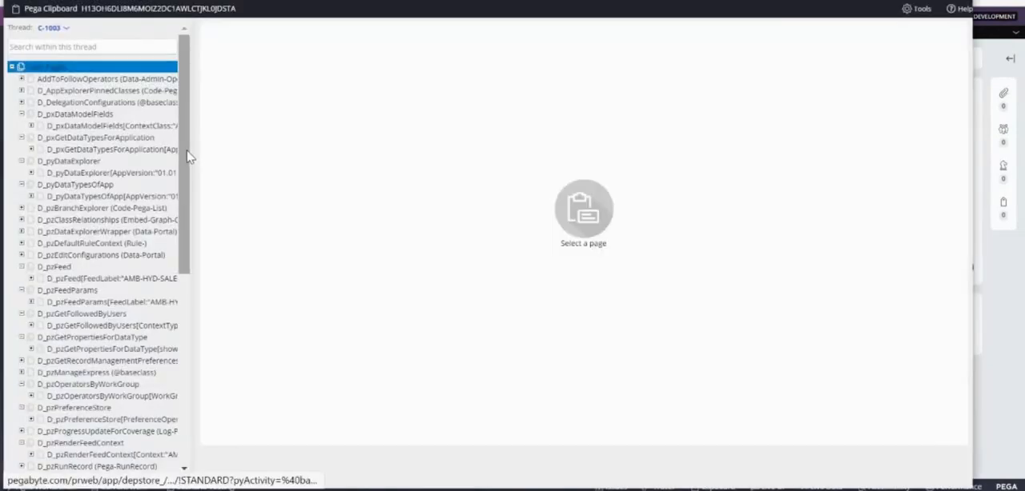
scroll(191, 201, down, 1)
drag(189, 216, 189, 366)
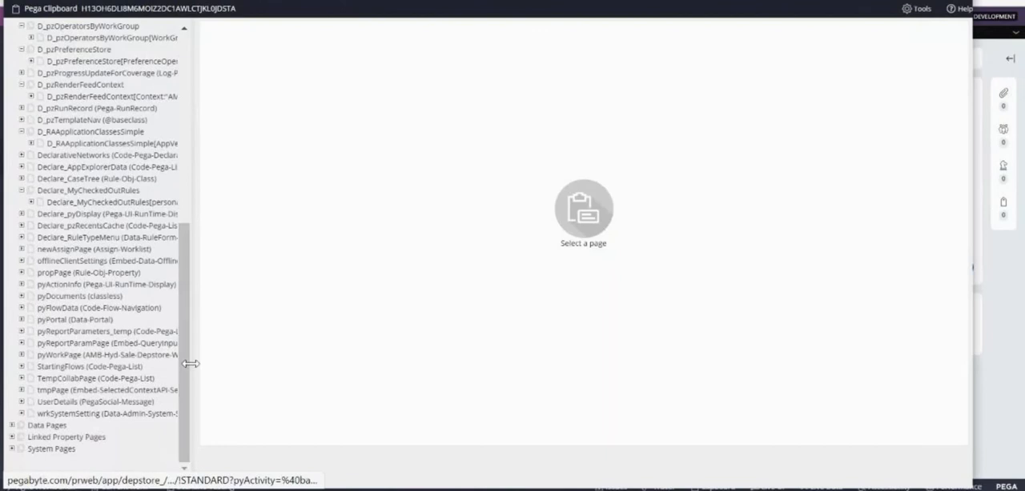
click(12, 425)
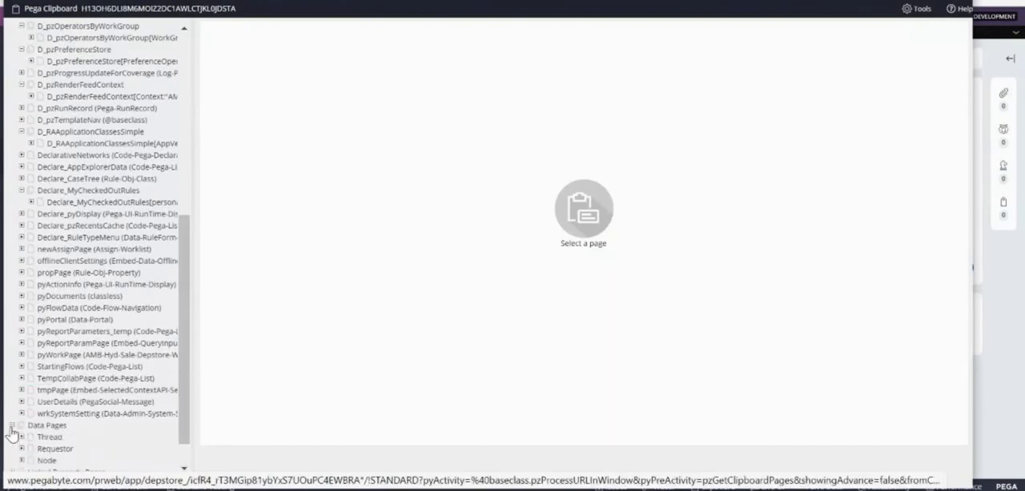
click(21, 438)
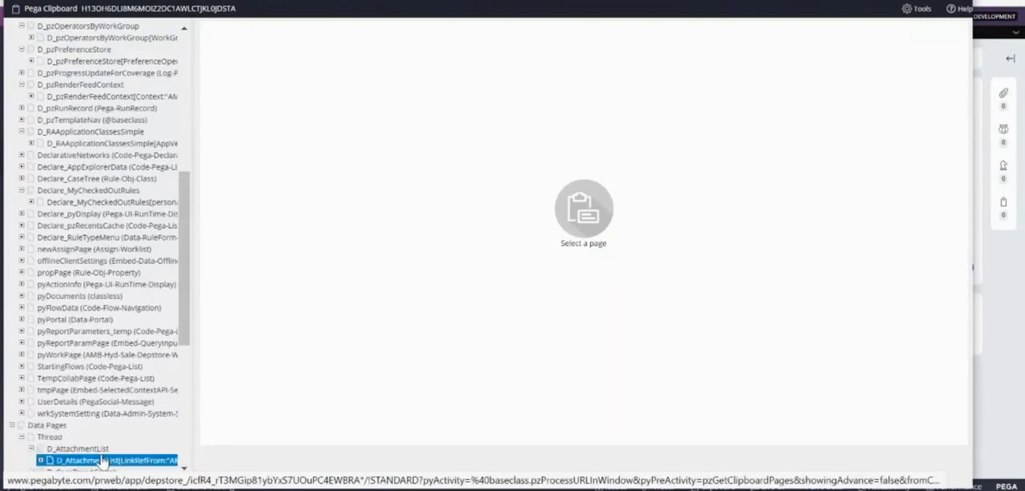
click(184, 468)
click(184, 469)
click(184, 469)
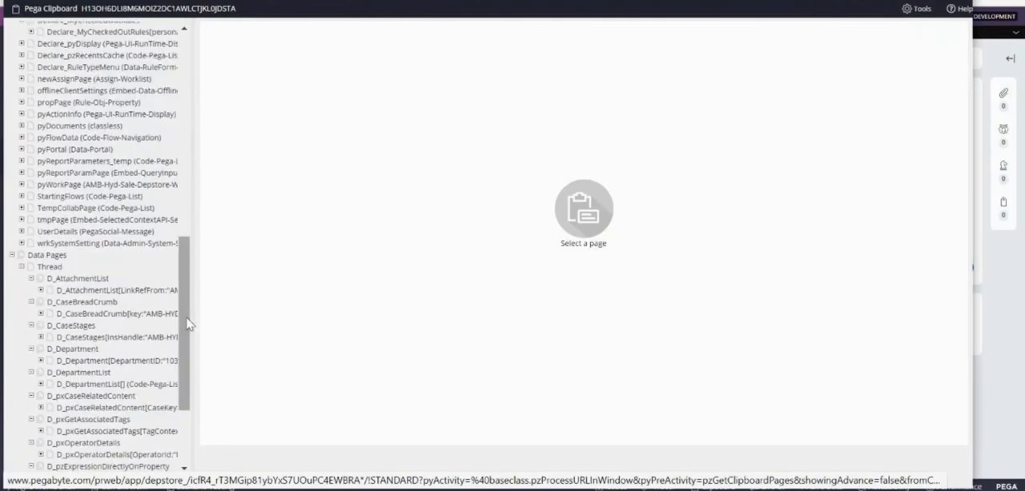
drag(193, 272, 362, 269)
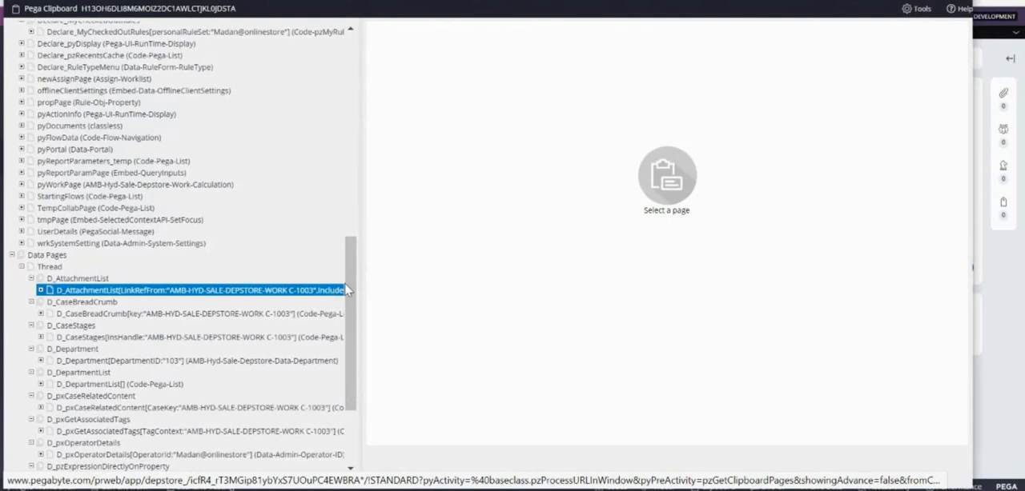
drag(350, 287, 343, 344)
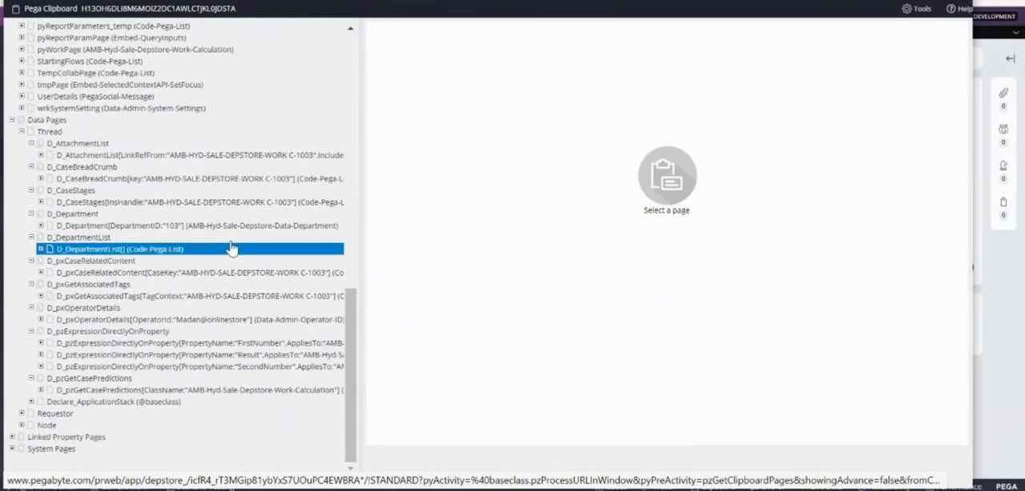
click(168, 229)
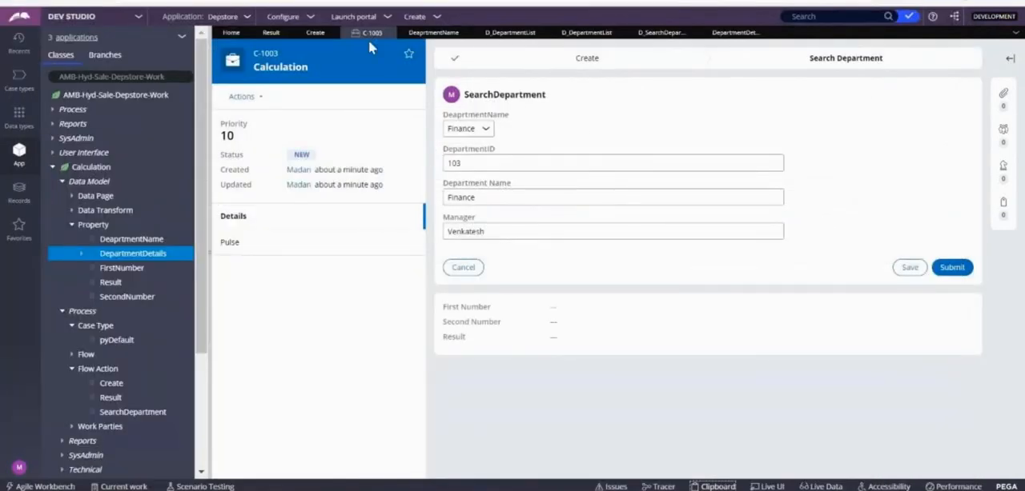
Step: Create a new Calculation case without entering numbers and select Finance as its department name
click(440, 15)
mouse_move(488, 27)
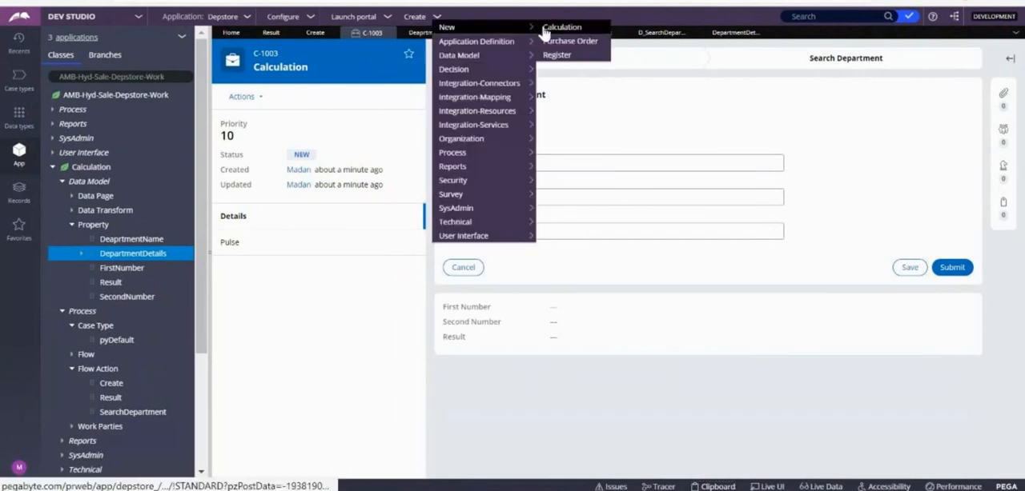
click(559, 29)
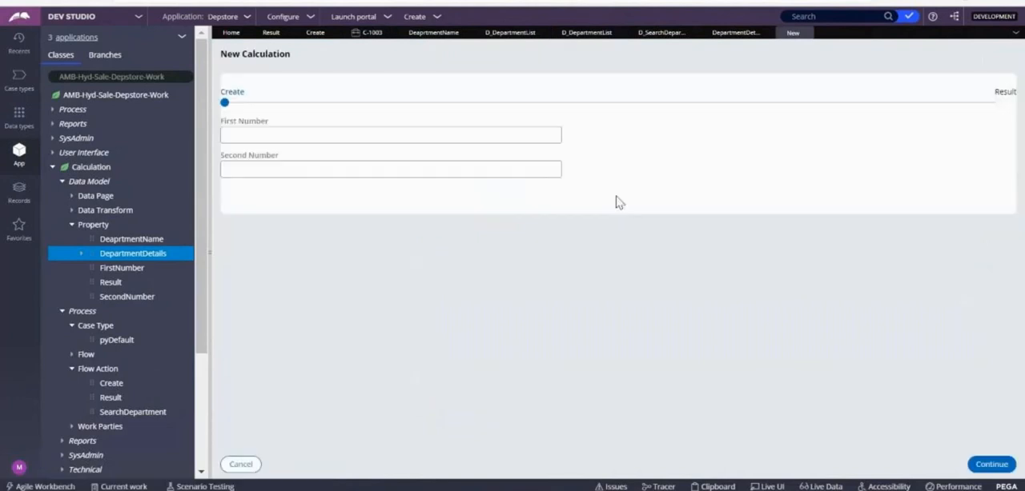
double_click(981, 466)
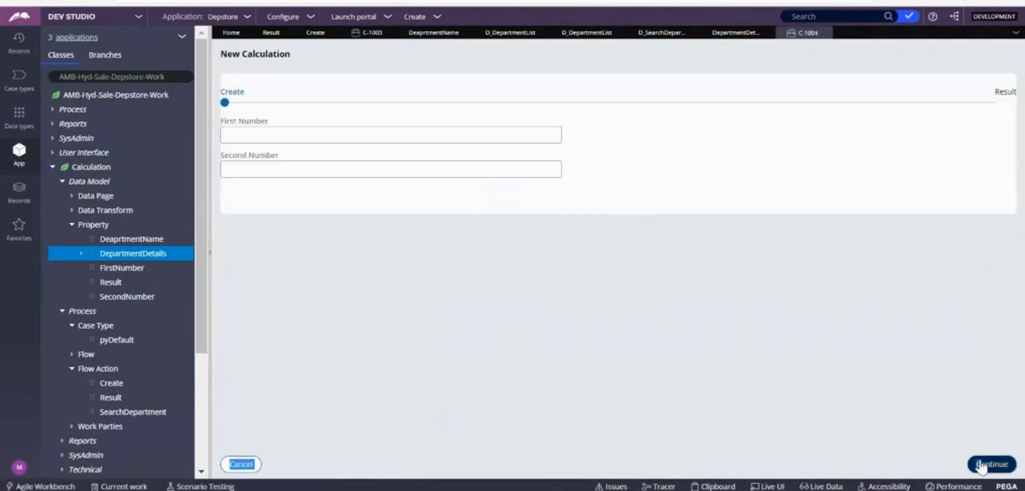
click(990, 464)
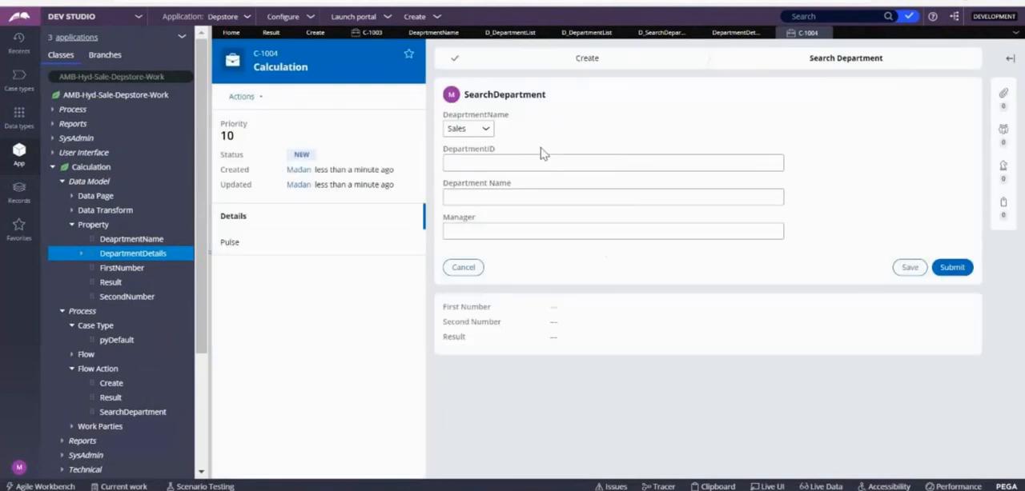
click(468, 128)
click(463, 205)
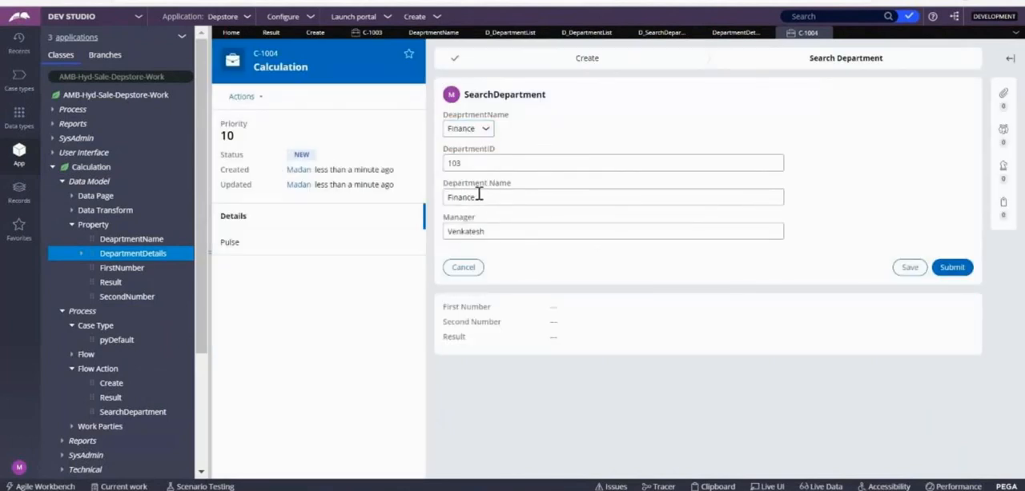
Step: Open the Clipboard for the new case and expand its Thread-level data pages
click(712, 487)
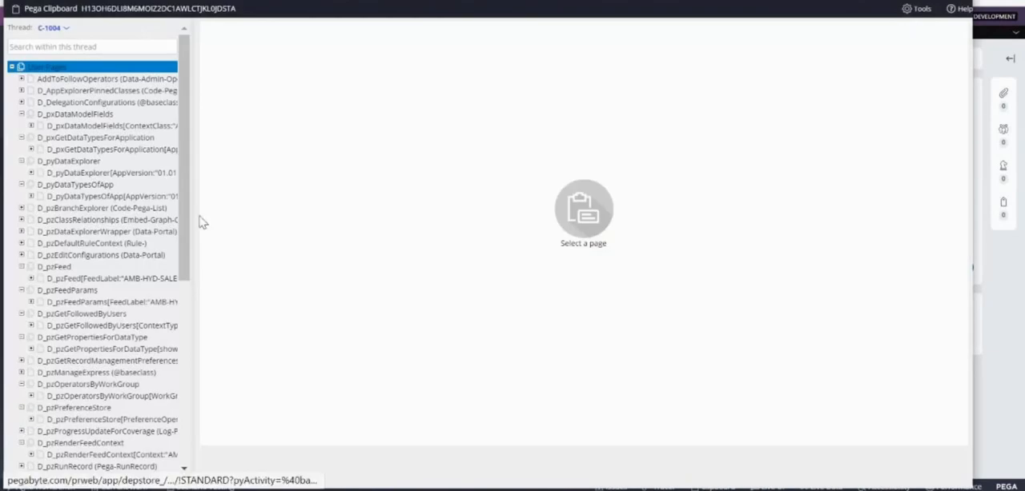
drag(186, 227, 185, 420)
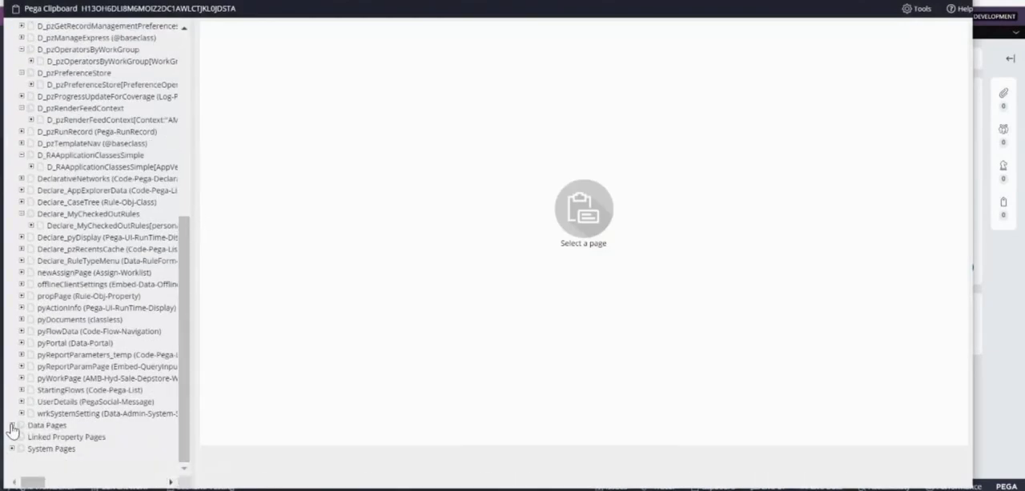
click(11, 425)
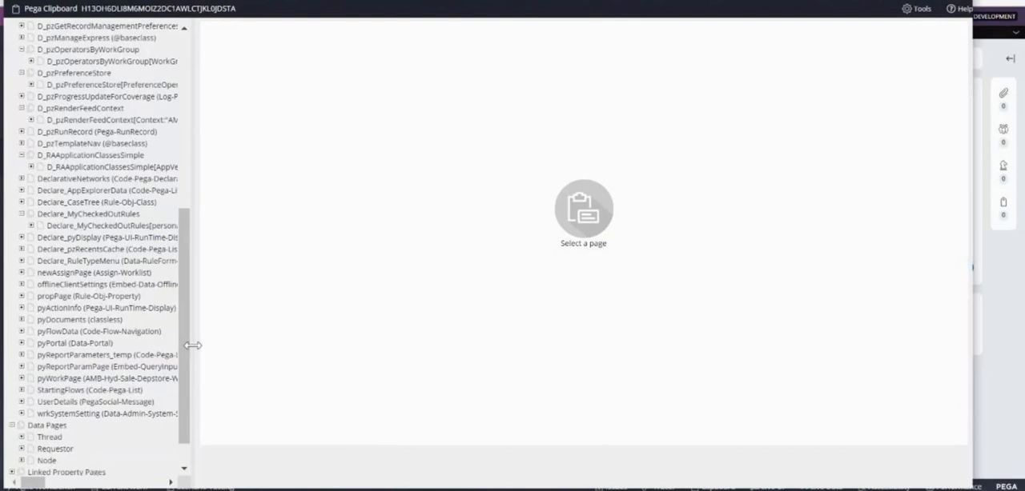
drag(201, 350, 292, 304)
scroll(292, 305, down, 1)
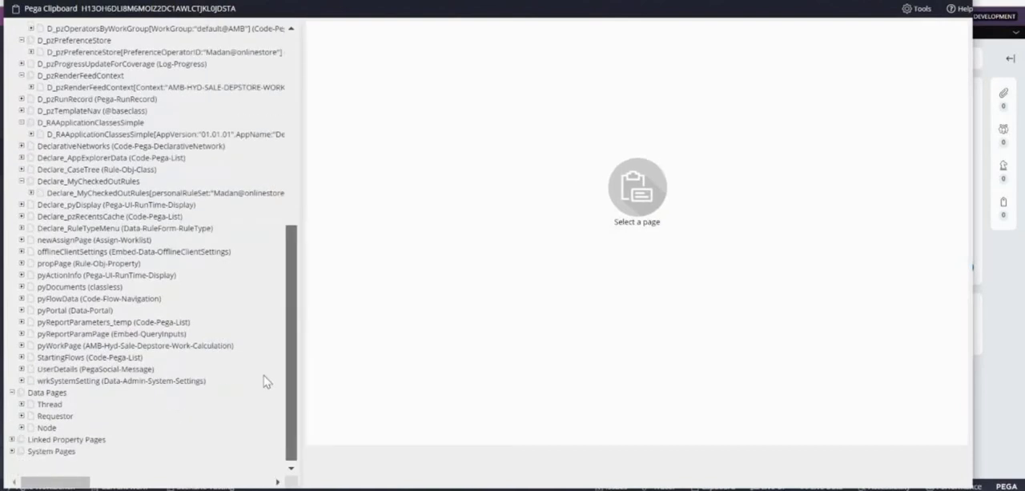
click(49, 403)
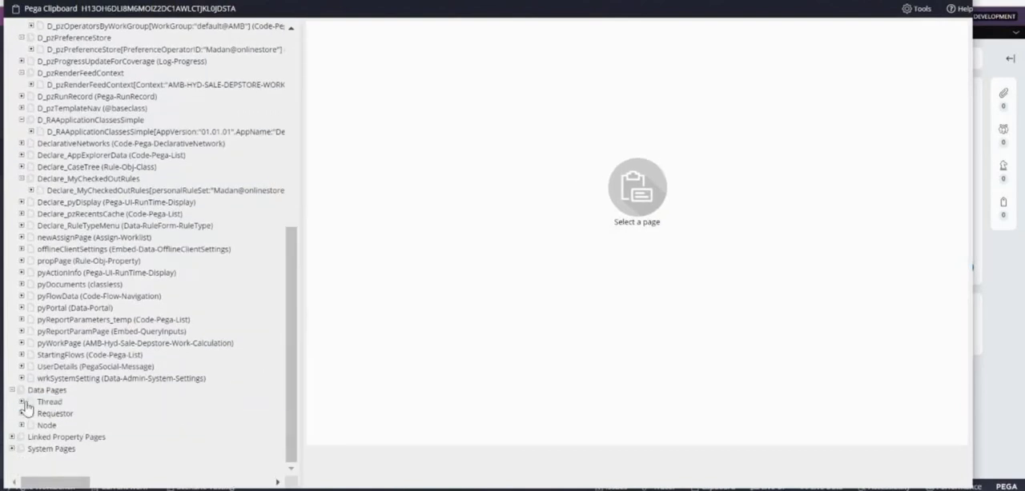
click(20, 402)
click(214, 426)
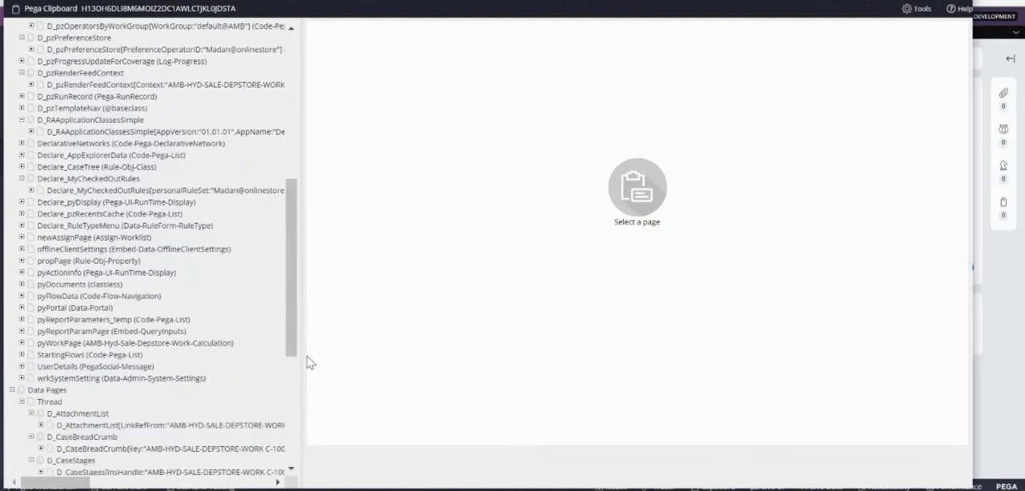
Step: Expand the D_SearchDepartment data page and its pxResults list to examine the loaded department records
scroll(294, 369, down, 1)
scroll(293, 369, down, 6)
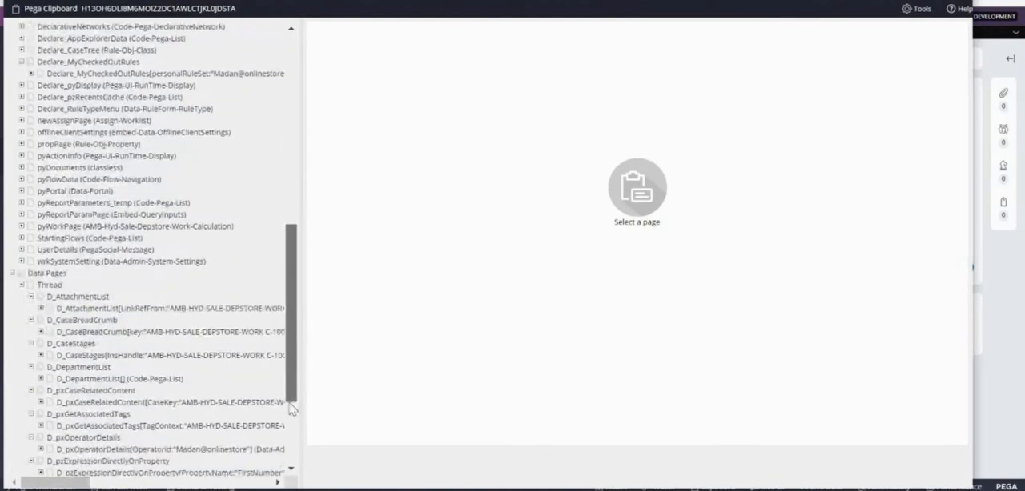
click(200, 330)
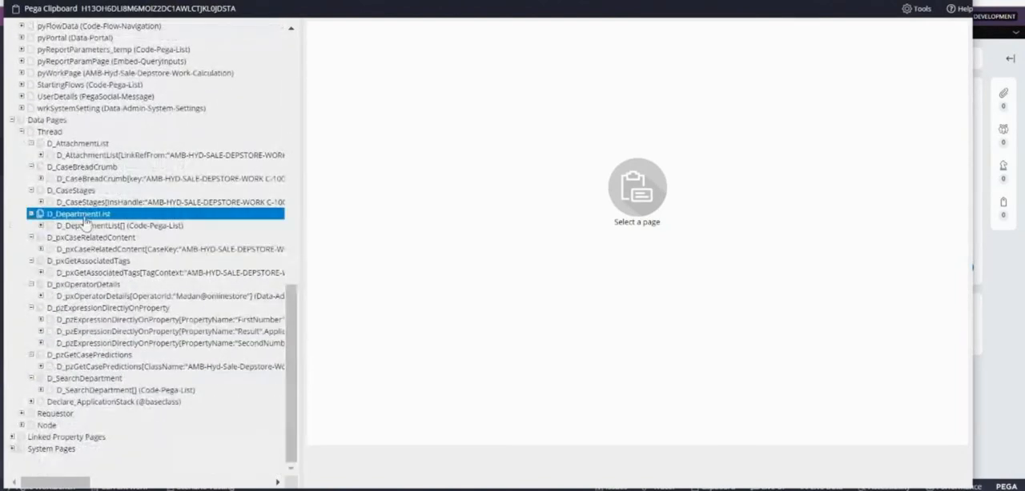
click(41, 390)
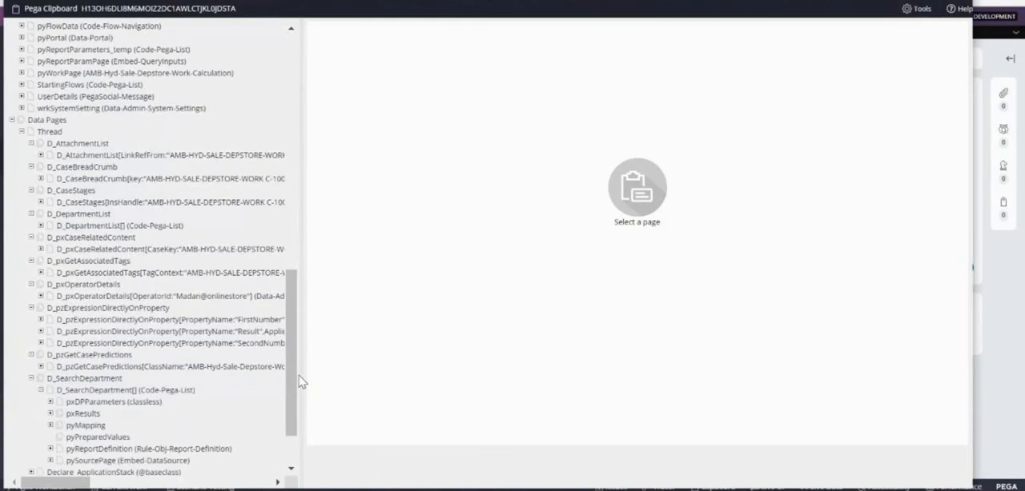
click(50, 413)
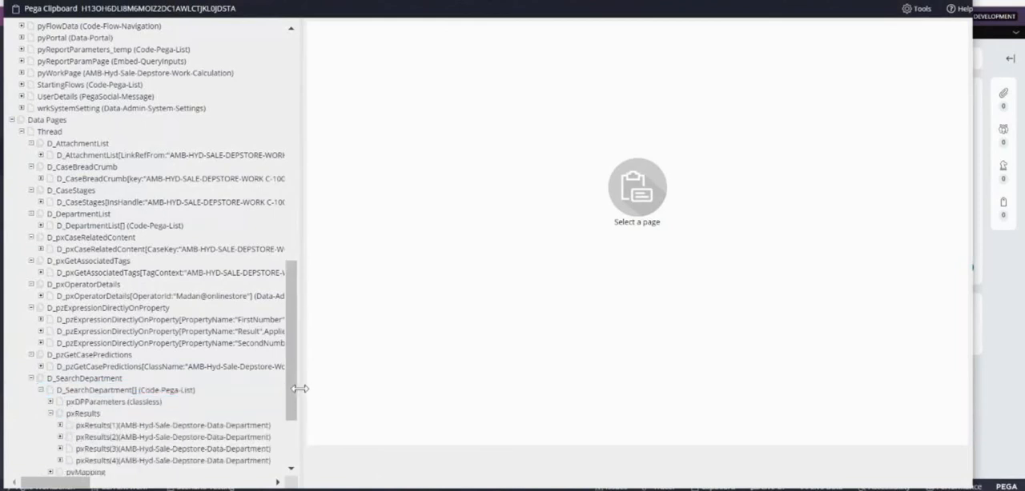
drag(324, 386, 318, 460)
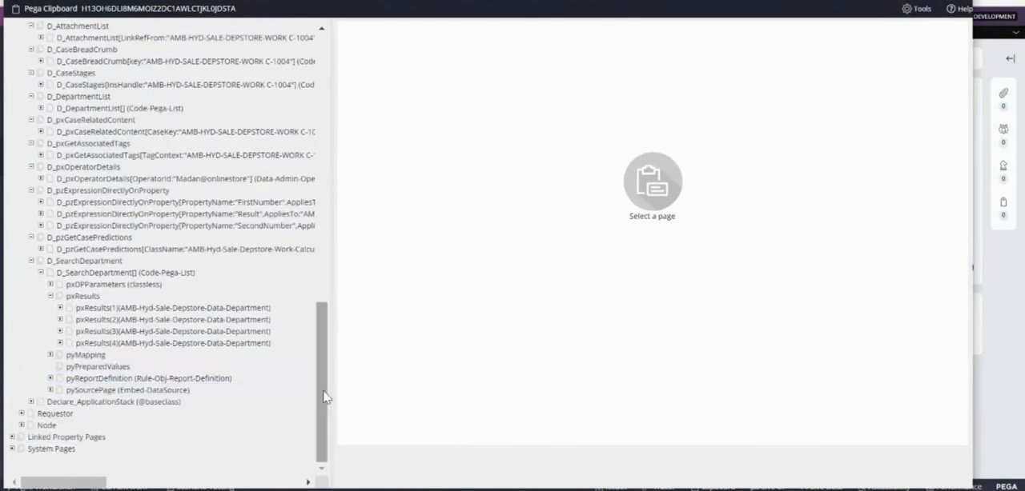
Step: Examine the DepartmentDetails page under pyWorkPage and compare it with the pxResults entries of D_SearchDepartment
drag(324, 392, 325, 290)
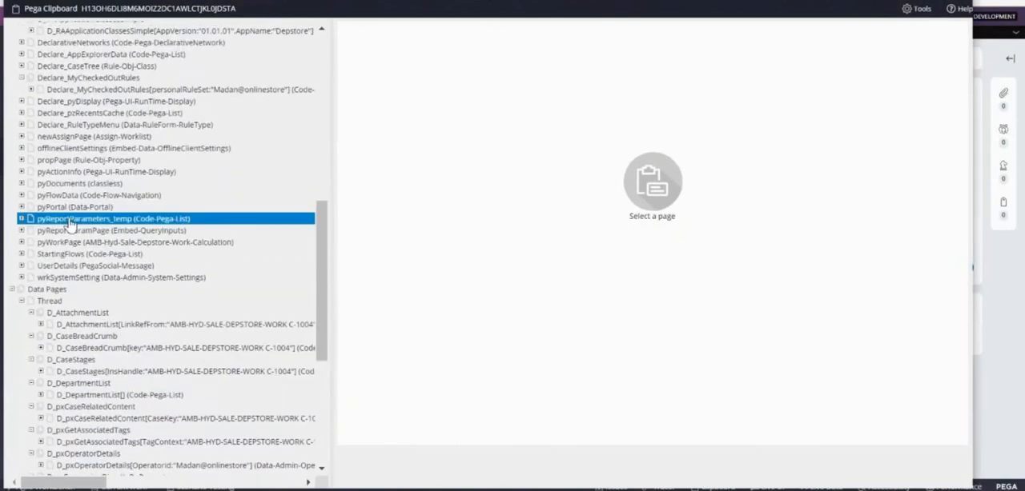
click(22, 242)
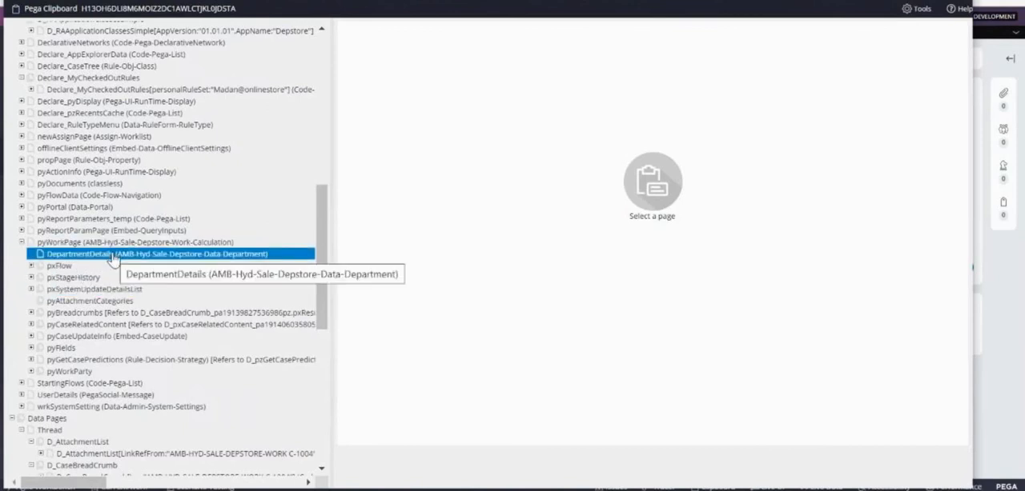
click(113, 255)
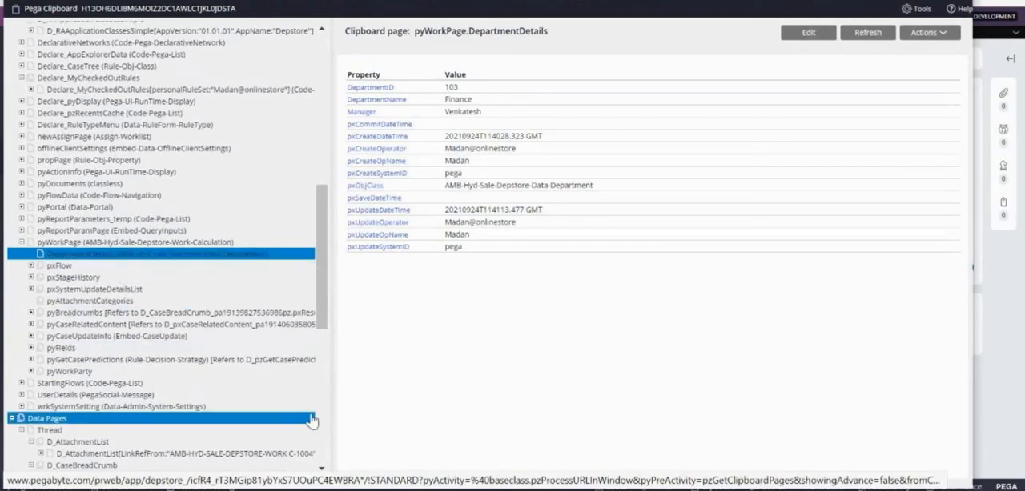
click(326, 442)
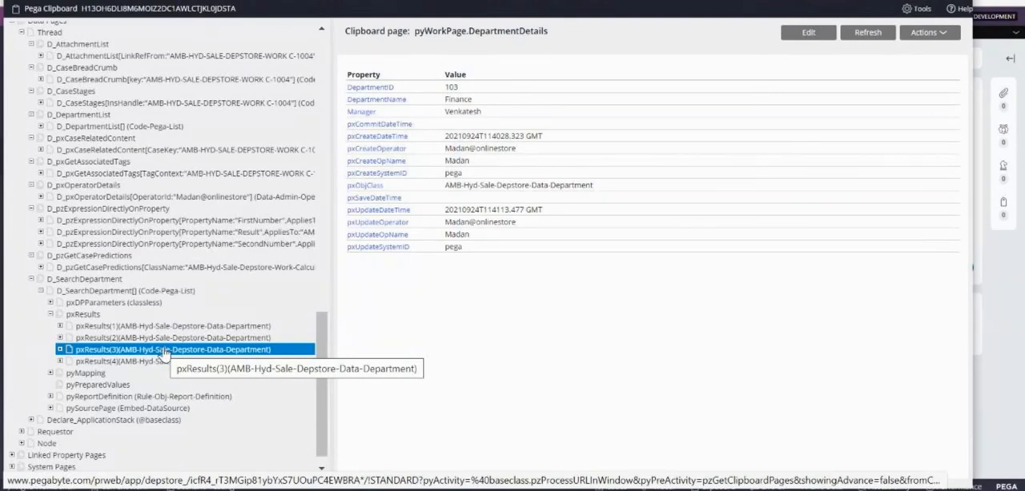
click(184, 362)
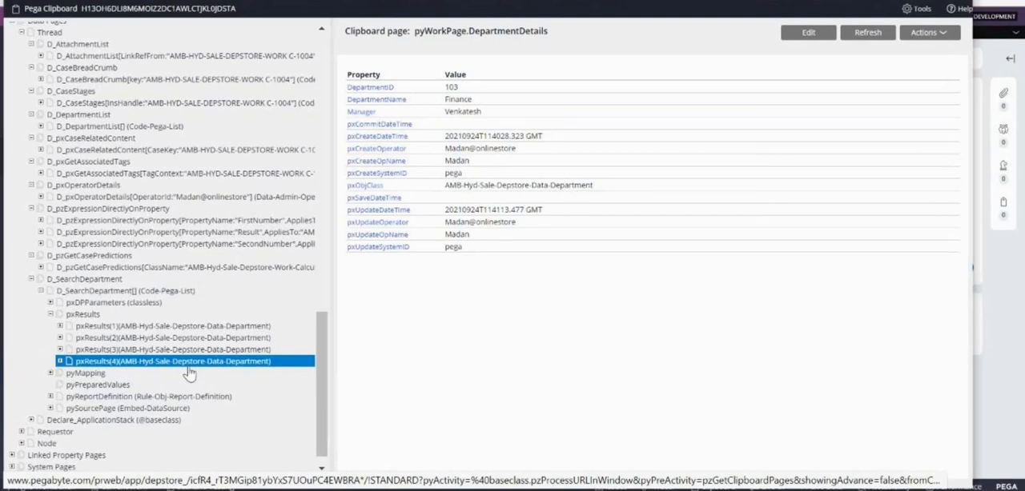
Step: Switch to the CSSA (1) presentation in PowerPoint and show slide 37 with the employee data page diagram
mouse_move(573, 489)
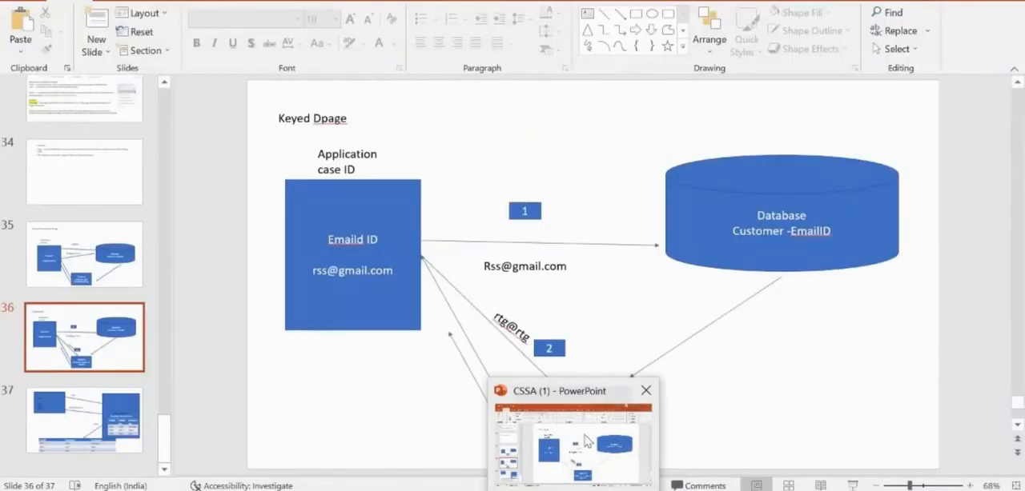
click(588, 442)
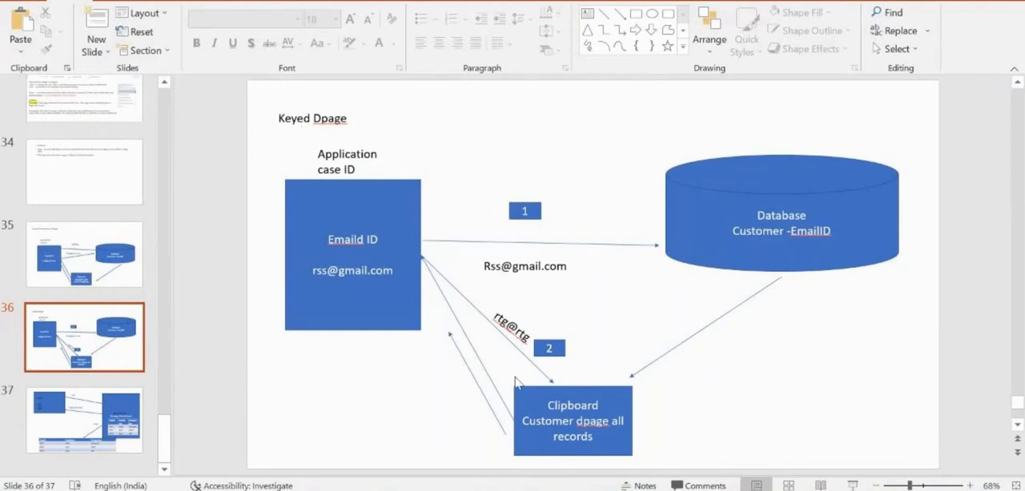
click(88, 429)
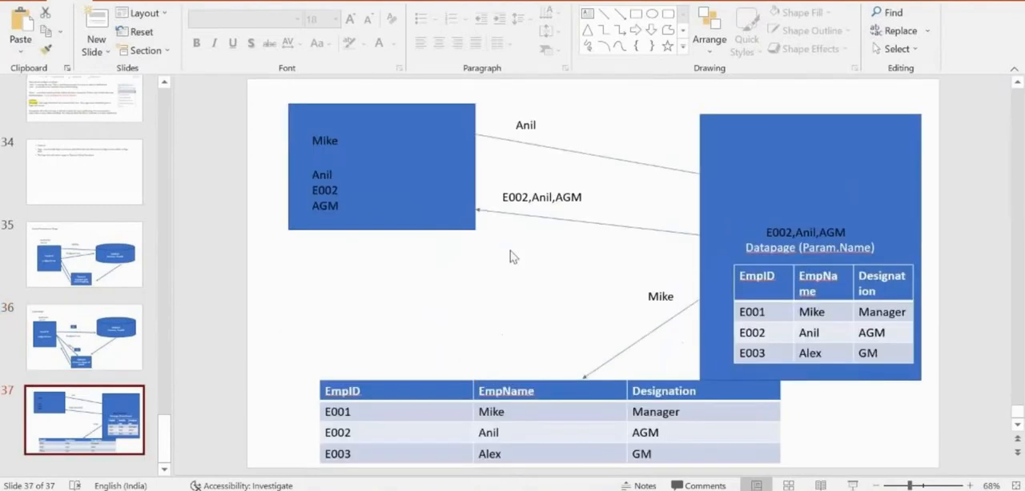